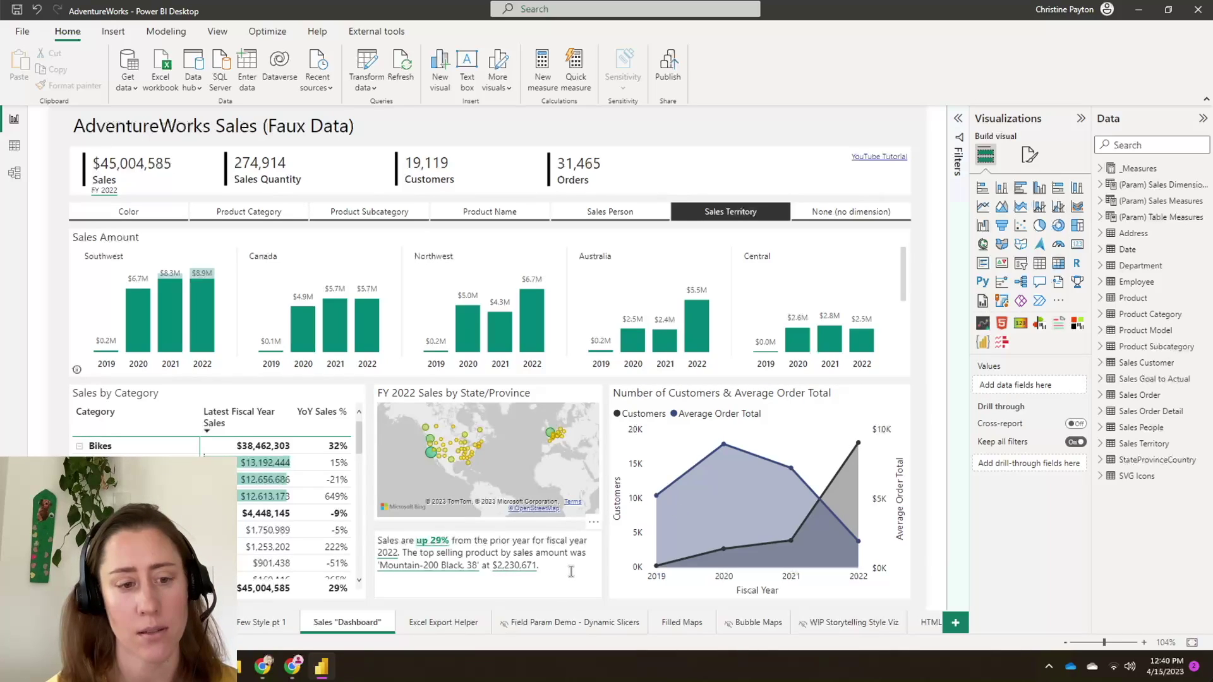
Step: Select the whole 'sales up 29% in fiscal 2022' sentence text box and copy it
click(571, 572)
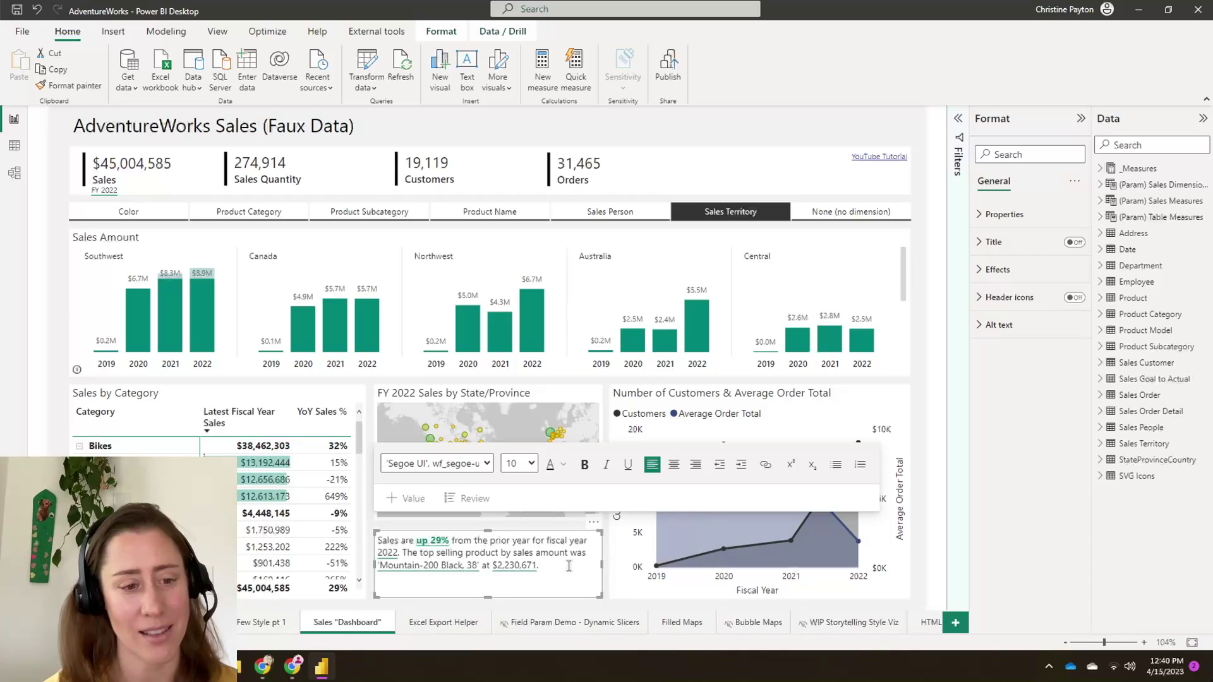
click(601, 549)
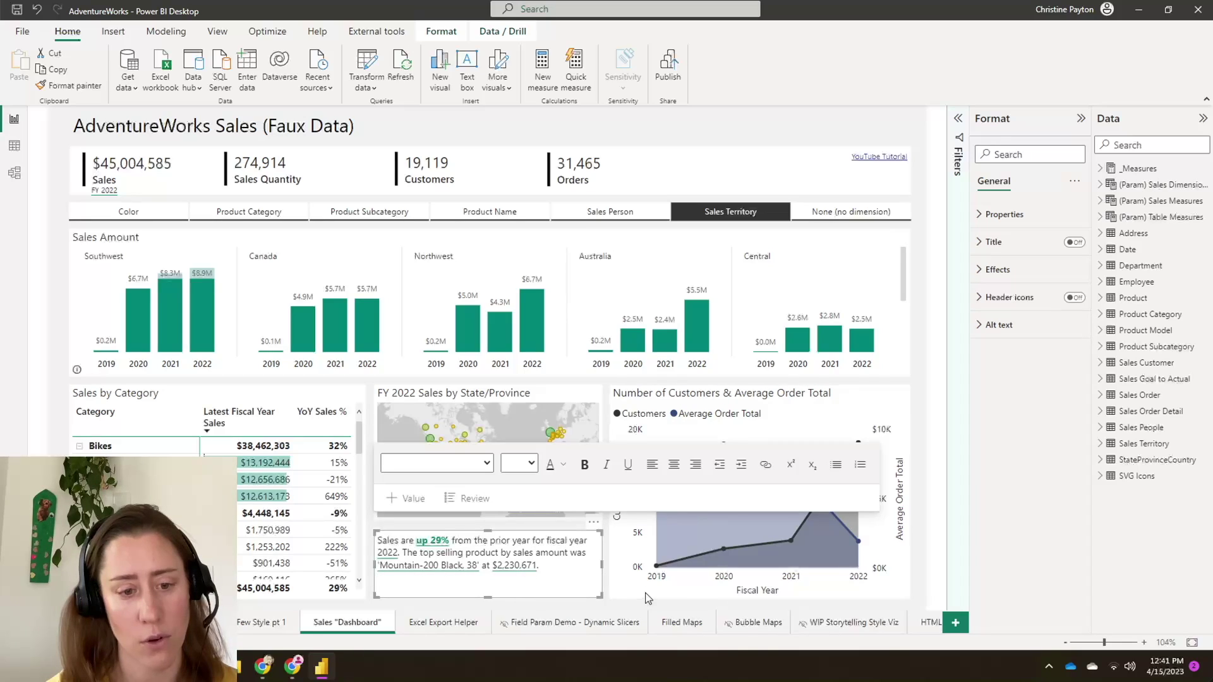
key(ctrl+c)
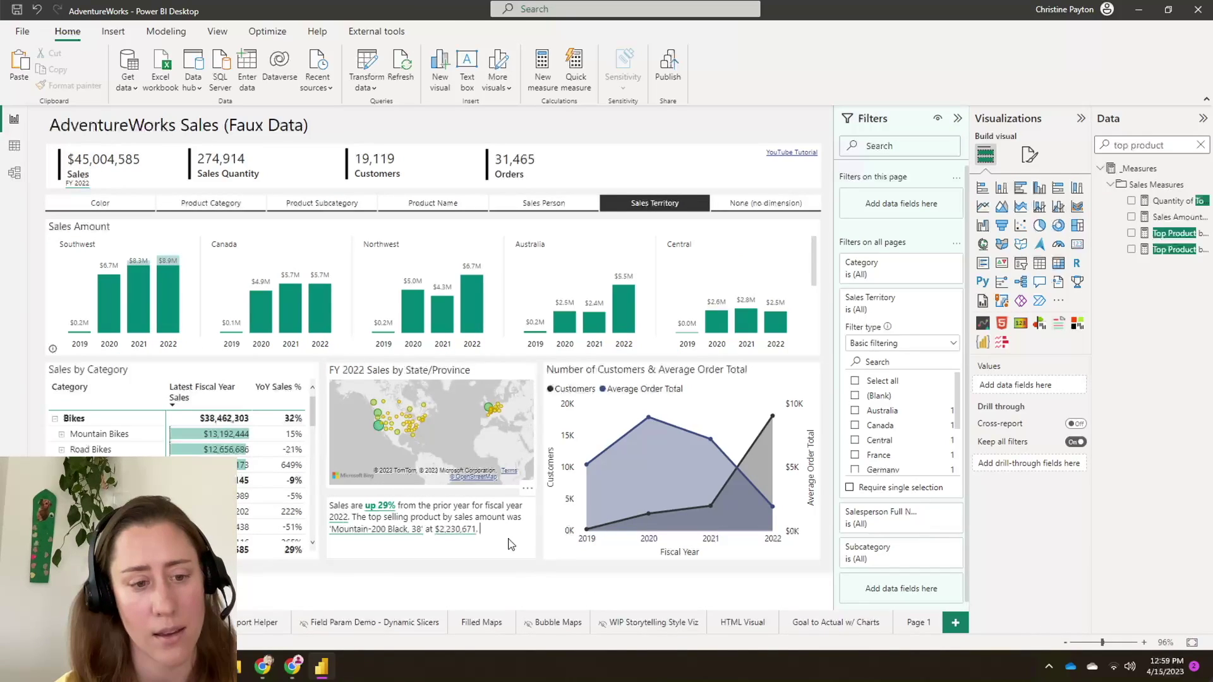
click(505, 531)
click(524, 579)
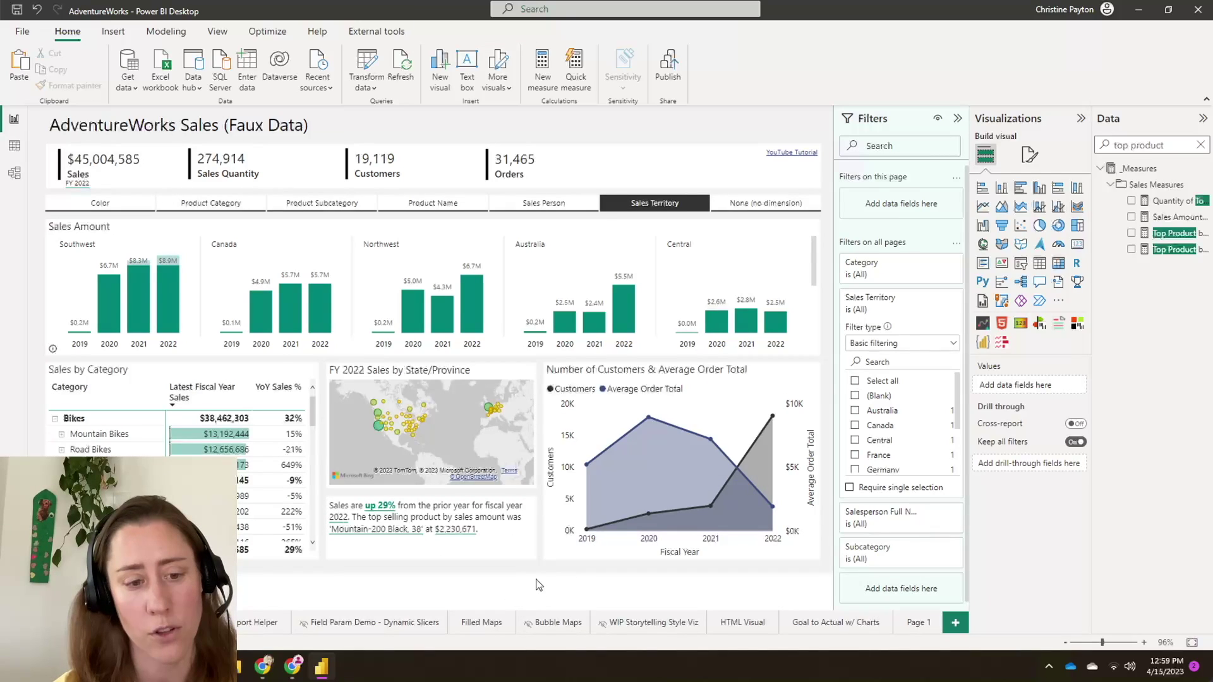
click(66, 245)
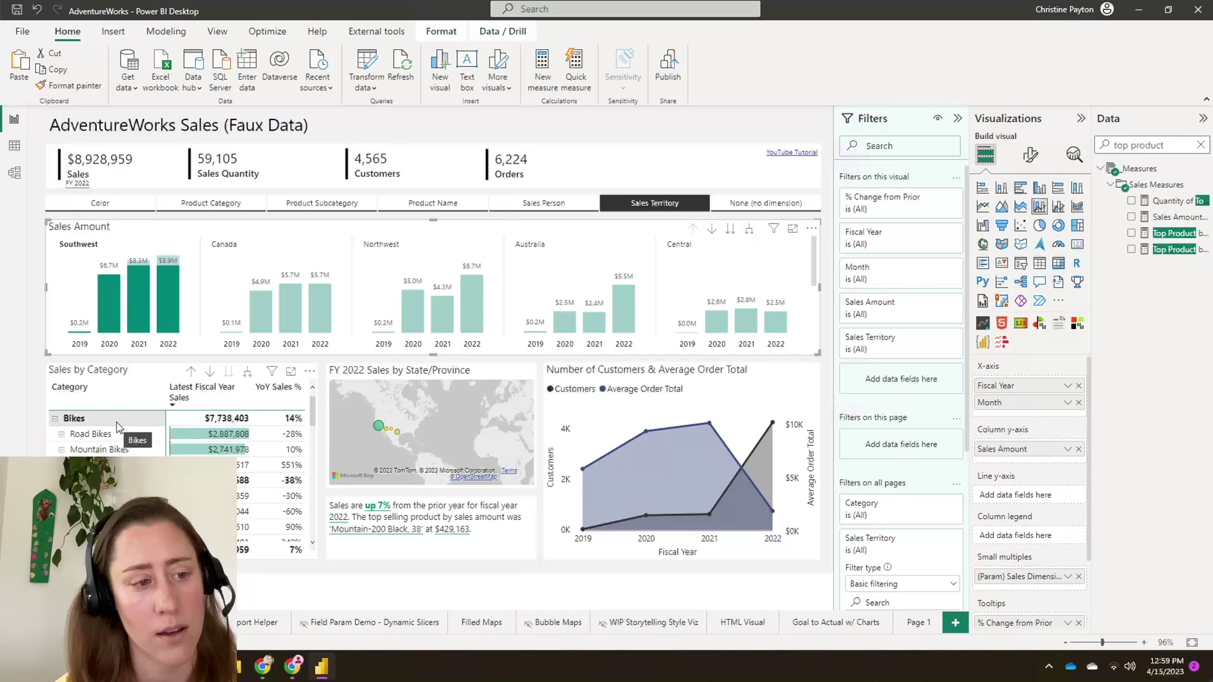
click(278, 481)
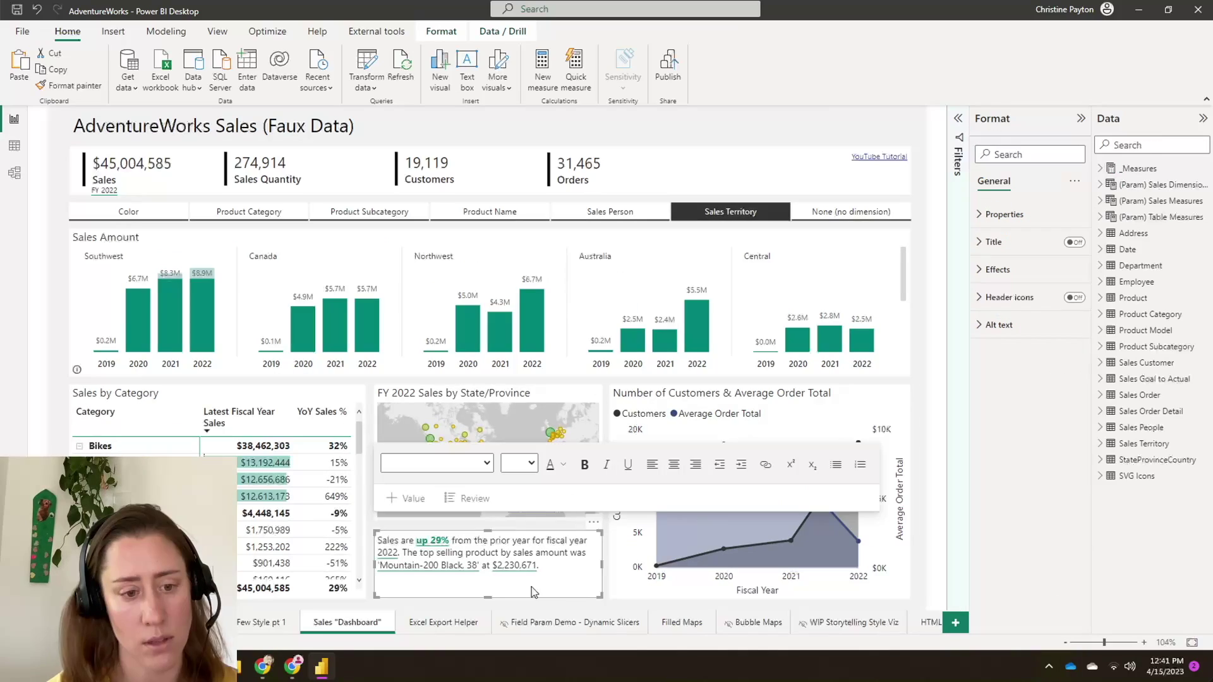
Step: Paste the copied sentence text box onto a new page and move it to the upper-left
click(956, 623)
key(ctrl+v)
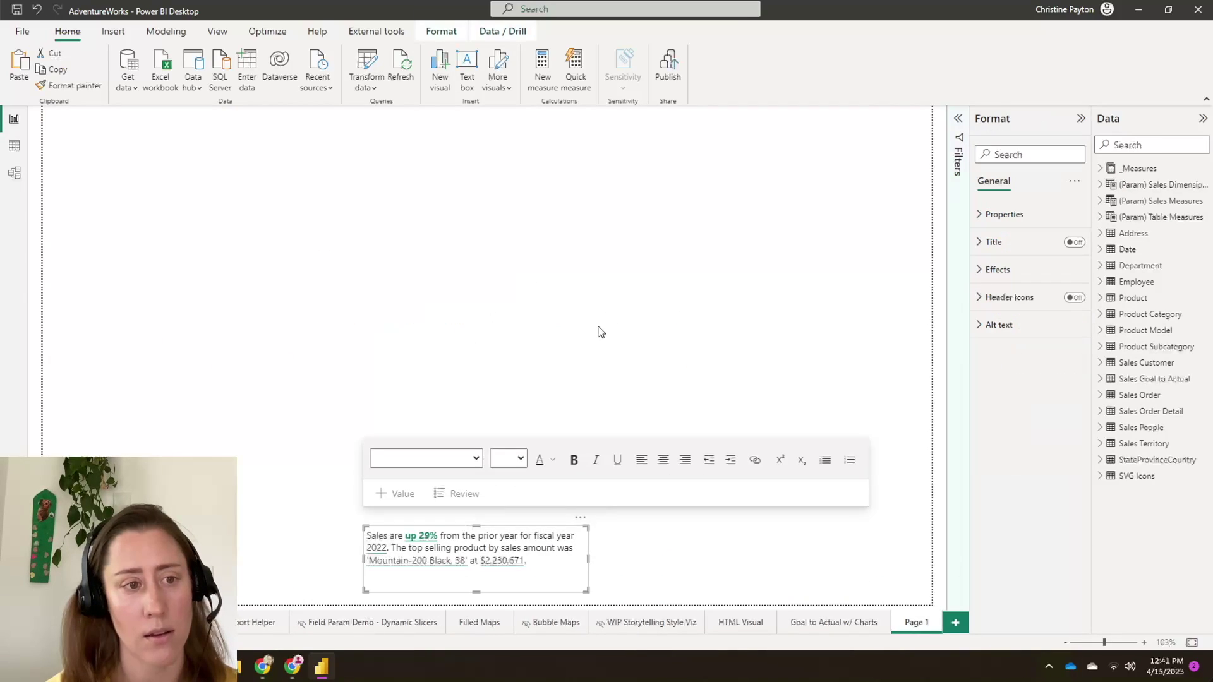
drag(589, 542, 384, 221)
click(504, 225)
click(513, 179)
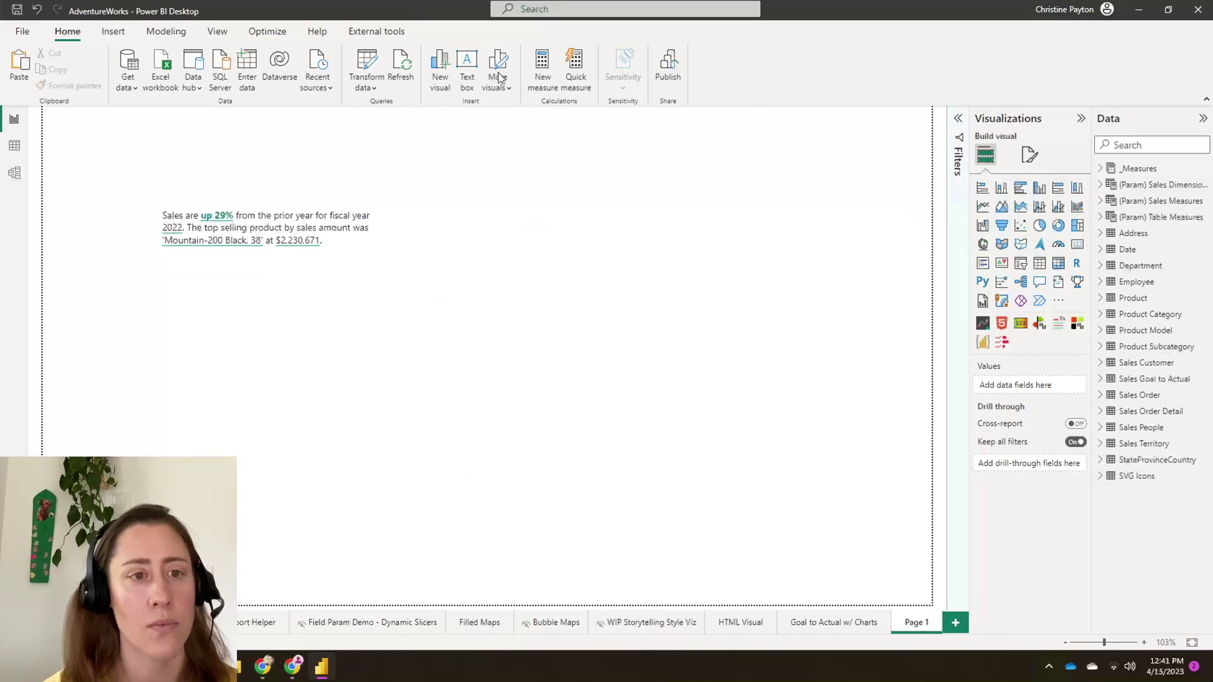
Step: Add a new text box at the top centre reading 'Sales are'
click(468, 79)
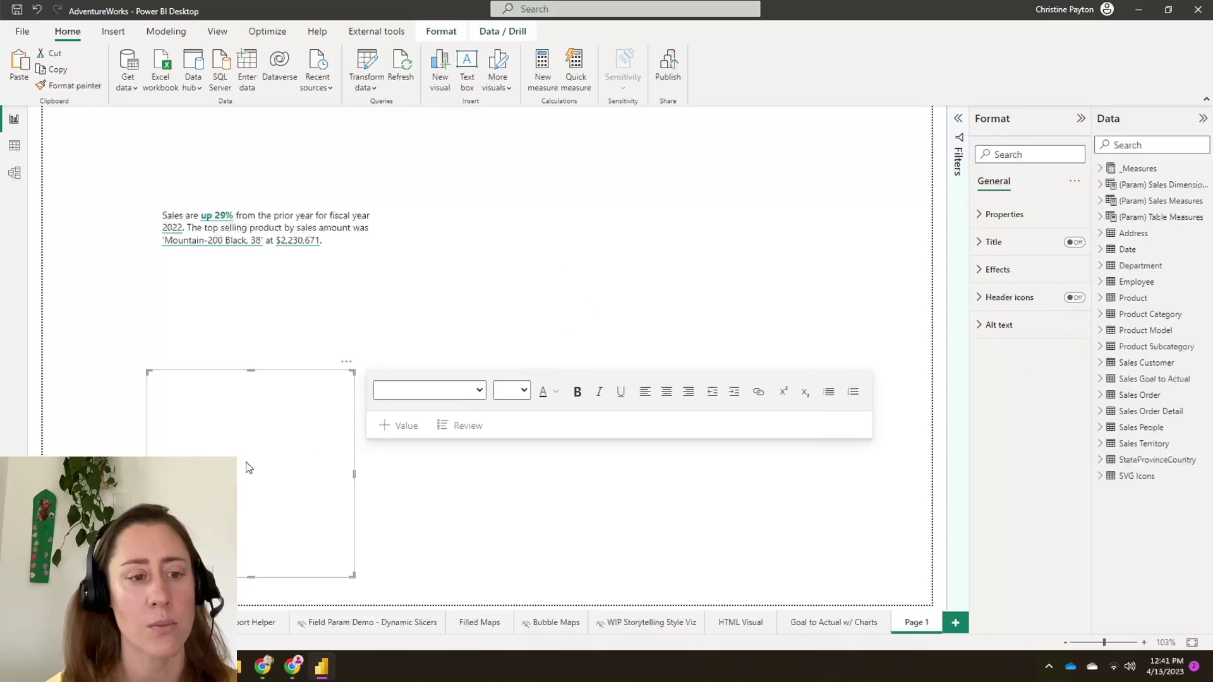
drag(224, 373, 495, 190)
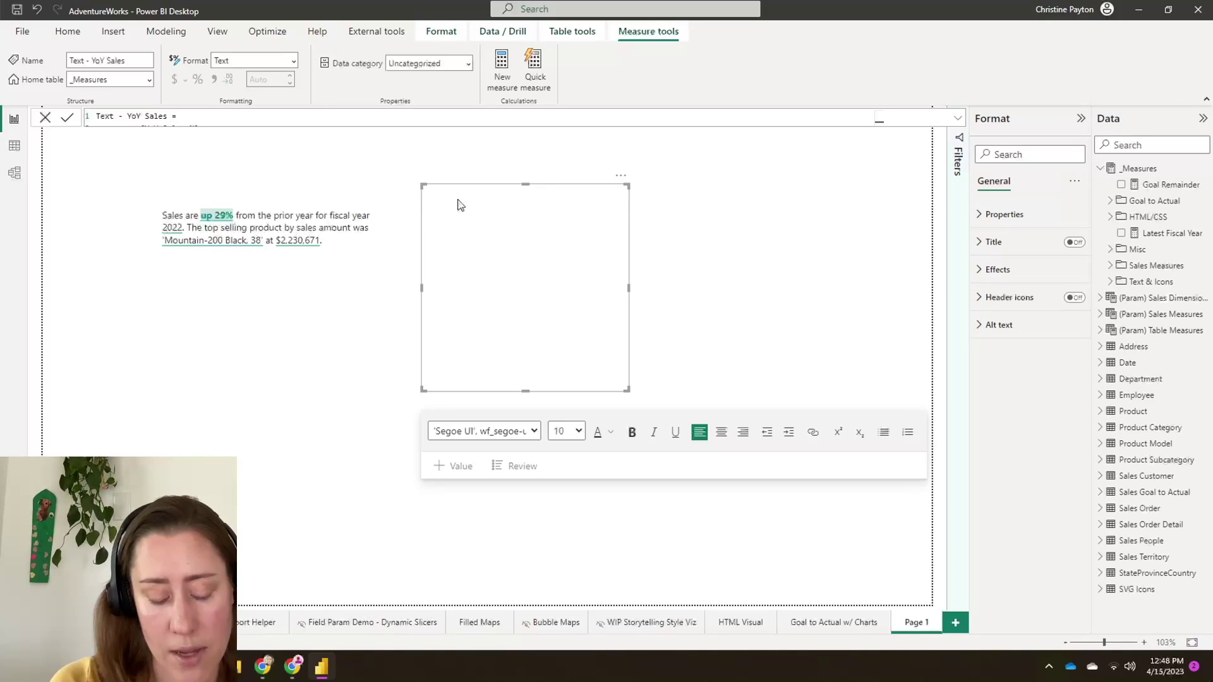
text(S)
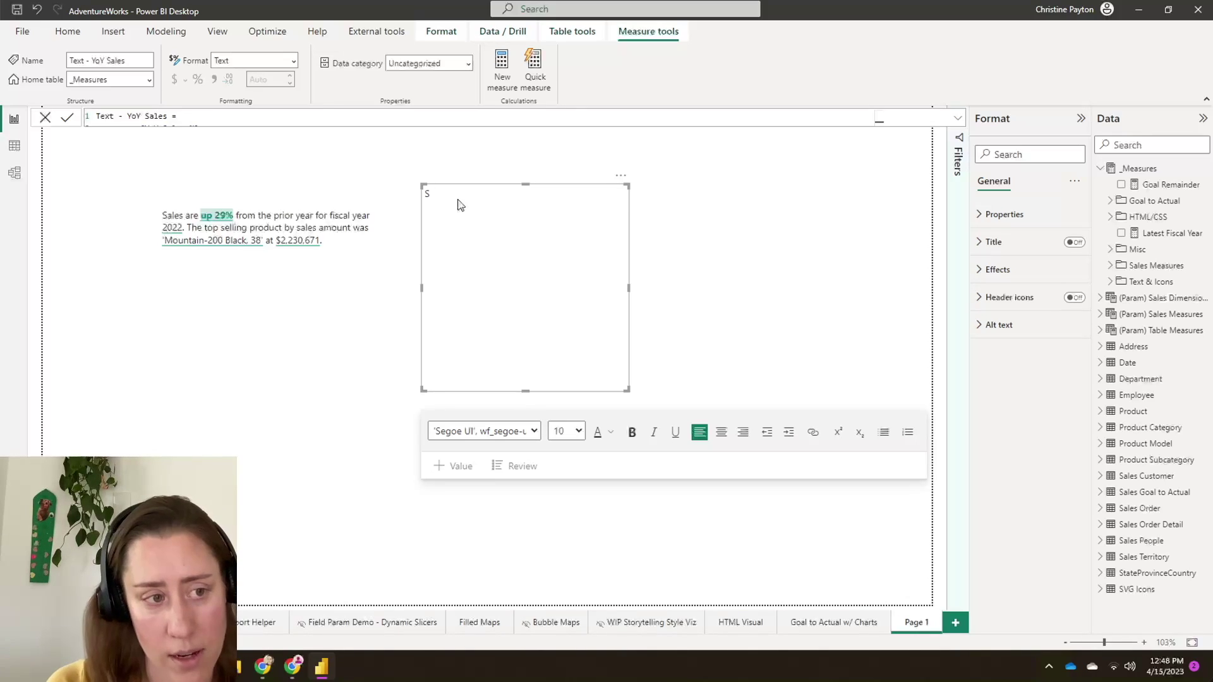
text(ales are)
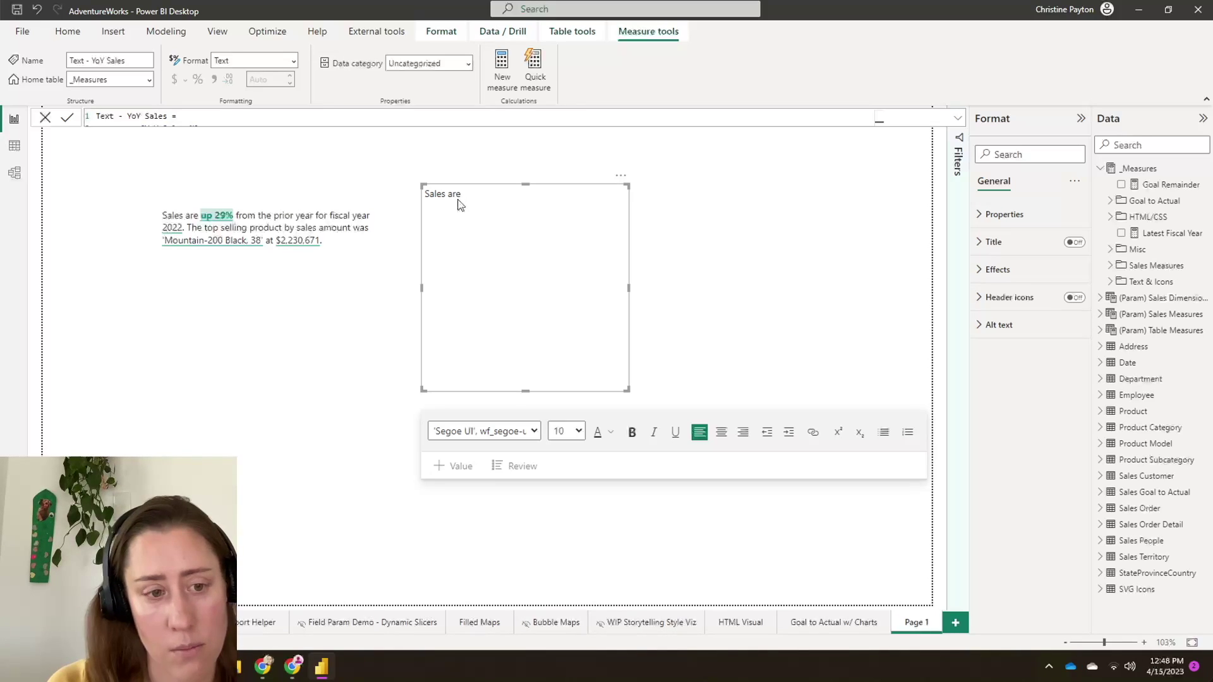
click(215, 220)
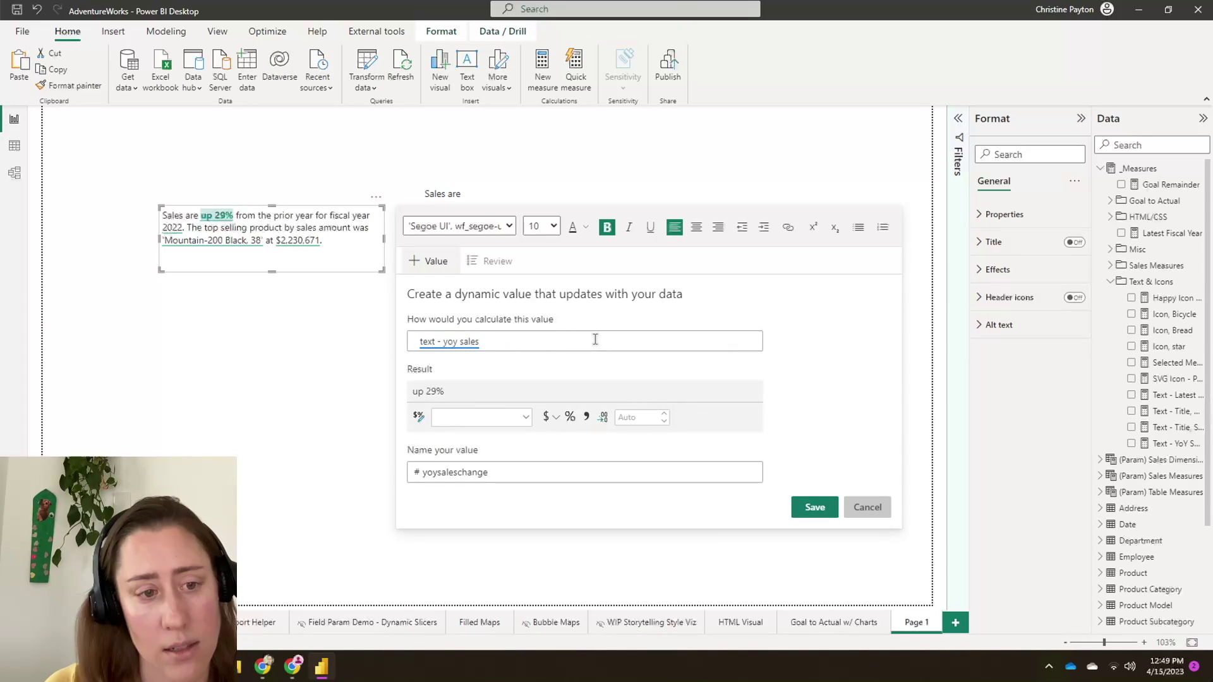
Step: Insert the 'text - YoY sales' dynamic value after 'Sales are', named yoysalestext
click(885, 511)
click(512, 199)
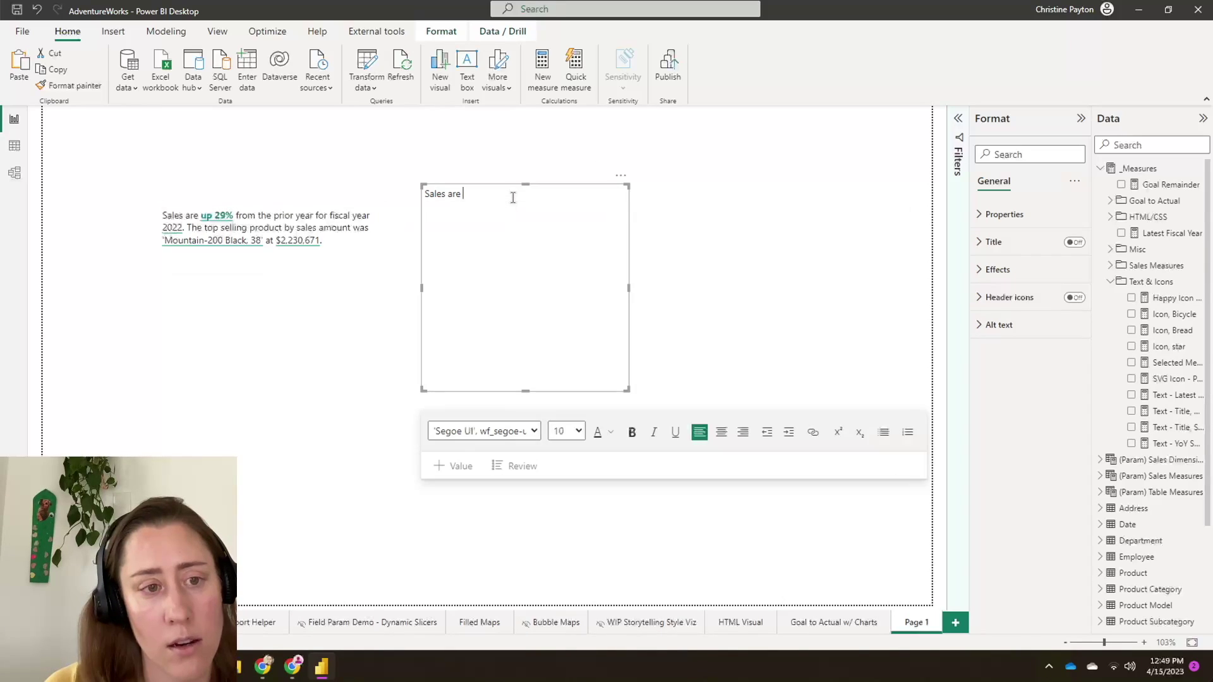
click(445, 467)
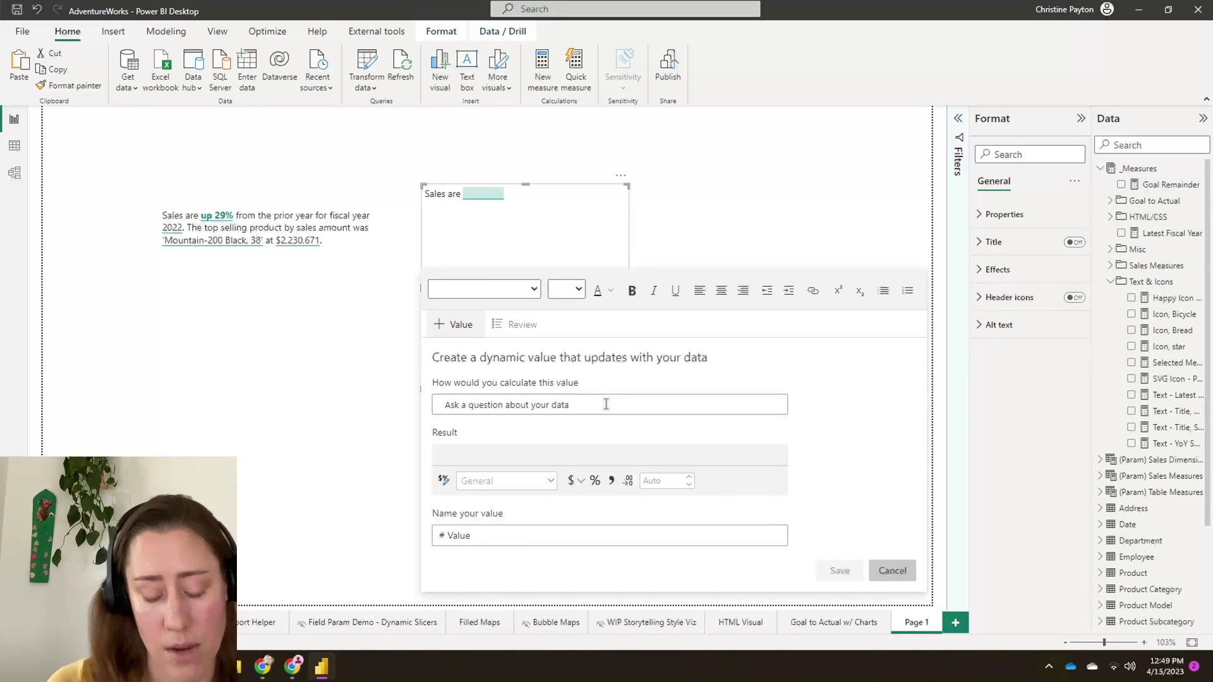
click(606, 404)
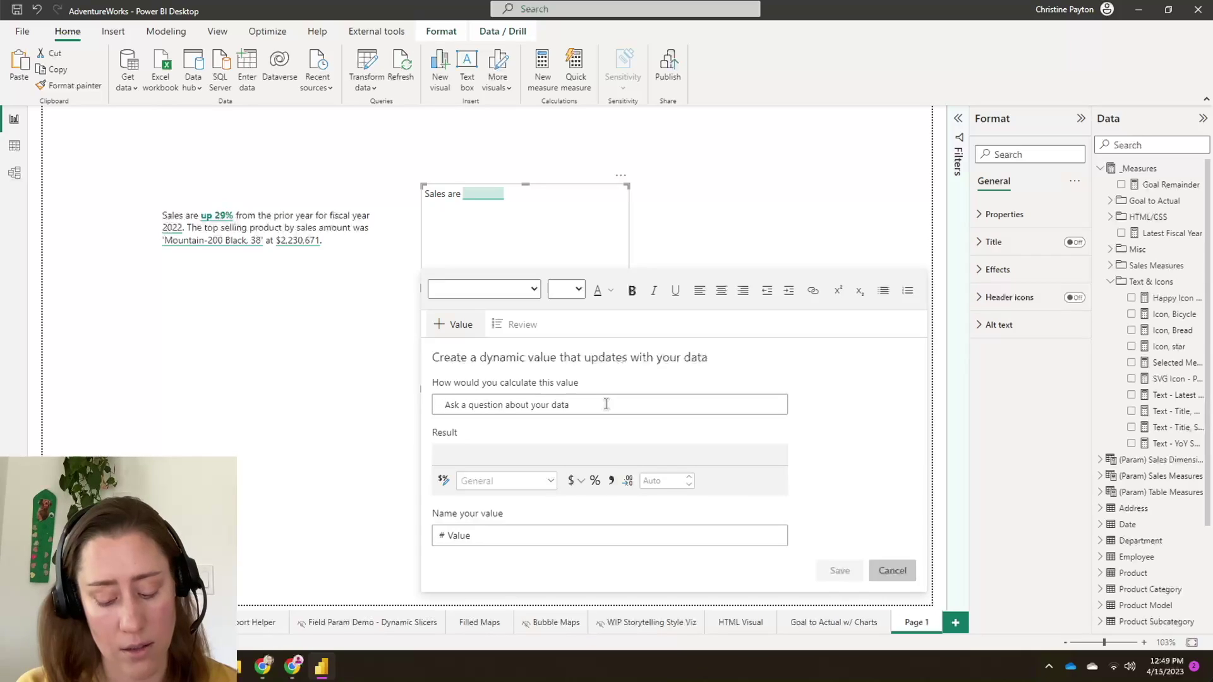
text(te)
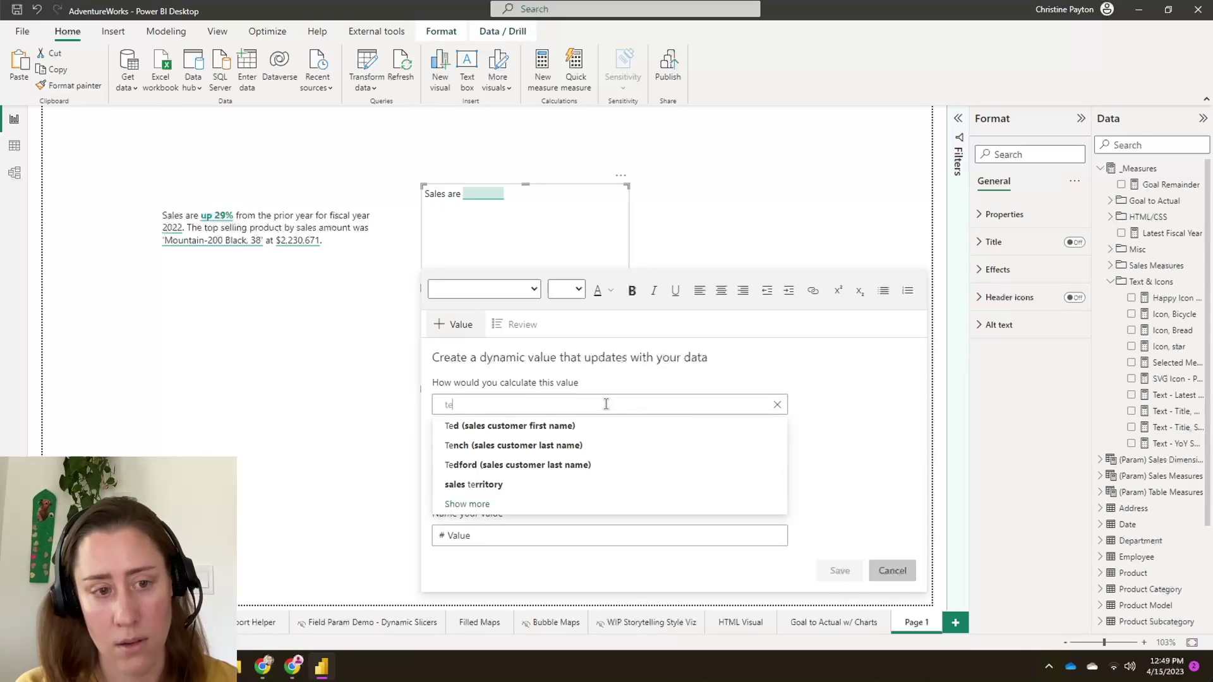
text(xt - yoy)
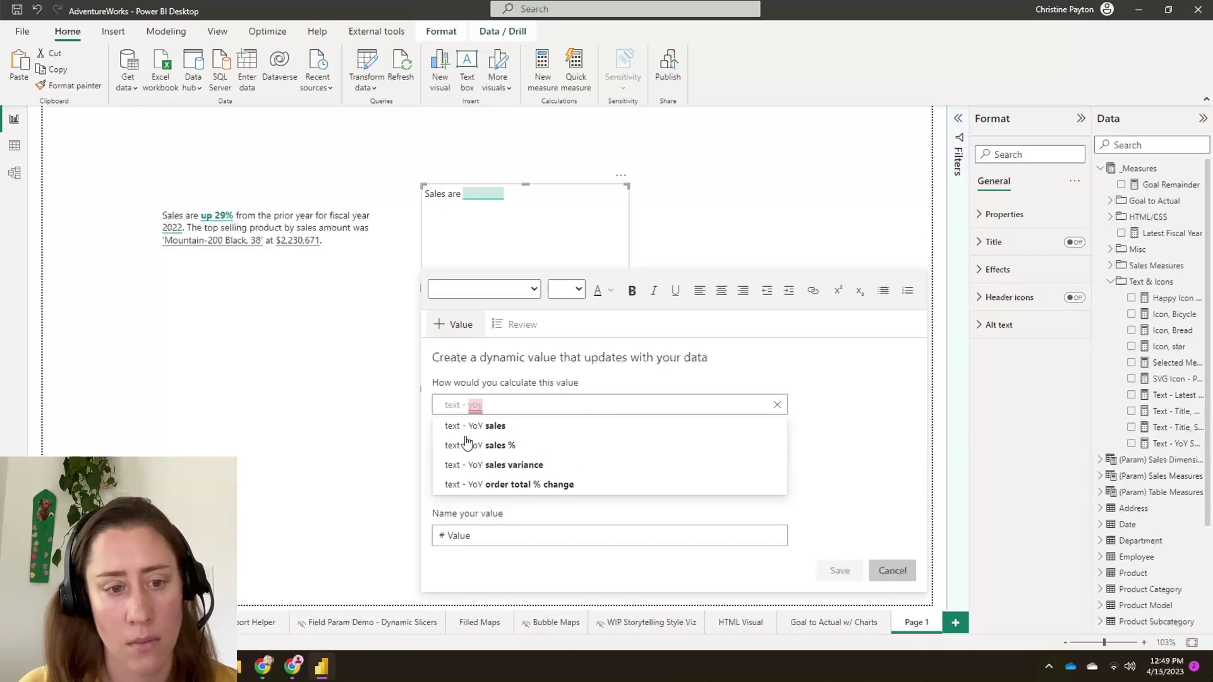
click(489, 433)
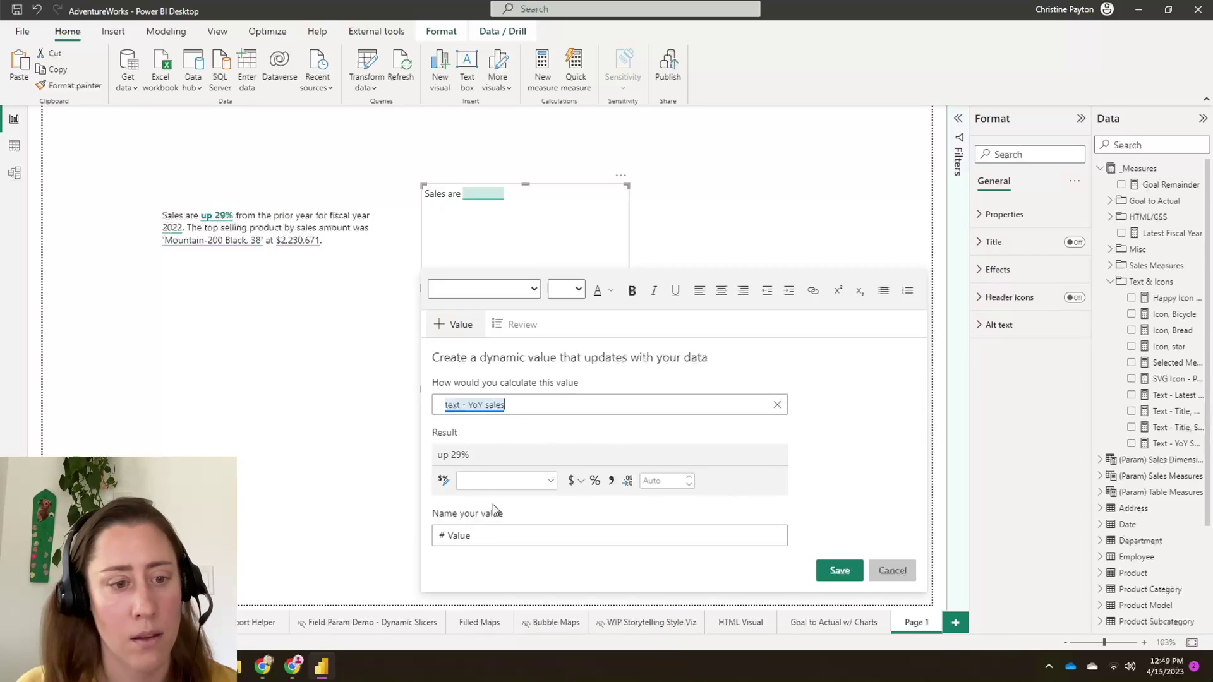
click(548, 485)
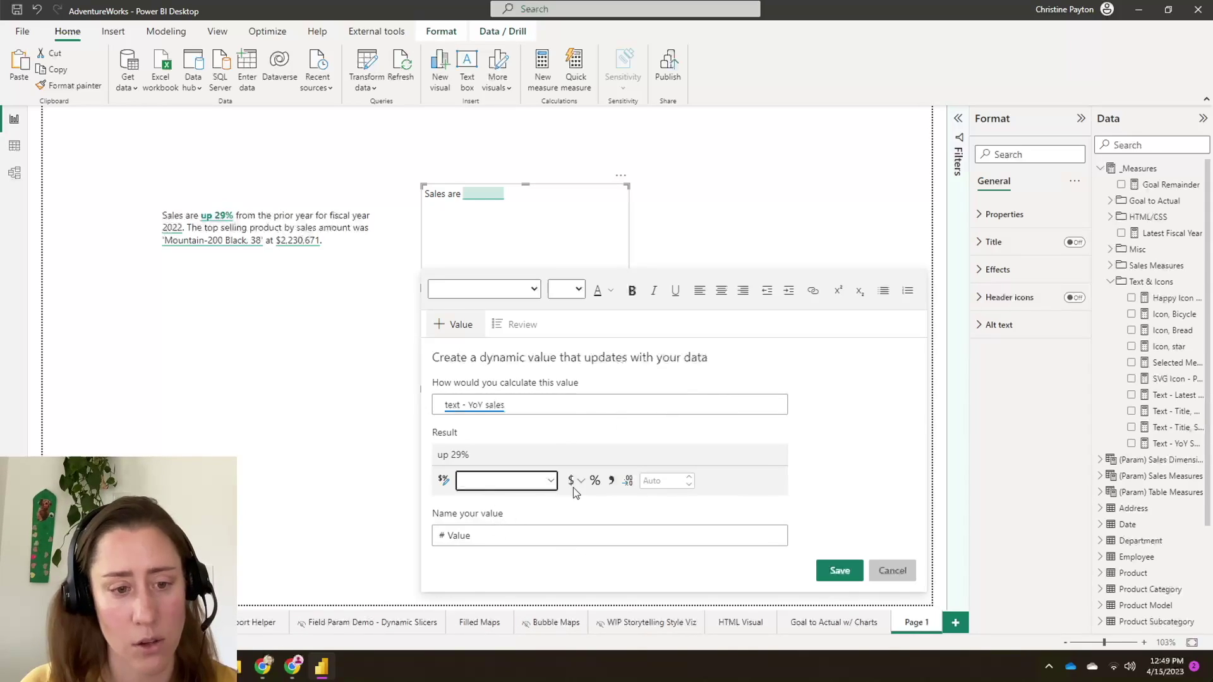
click(509, 537)
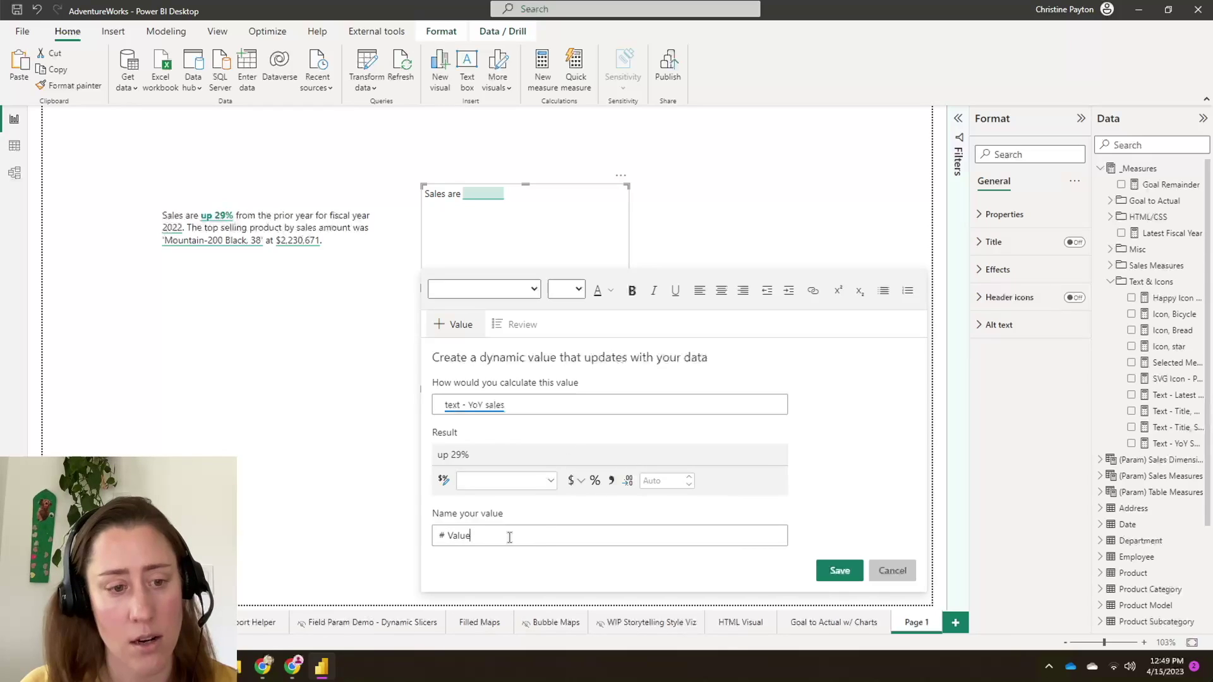
drag(509, 537, 441, 536)
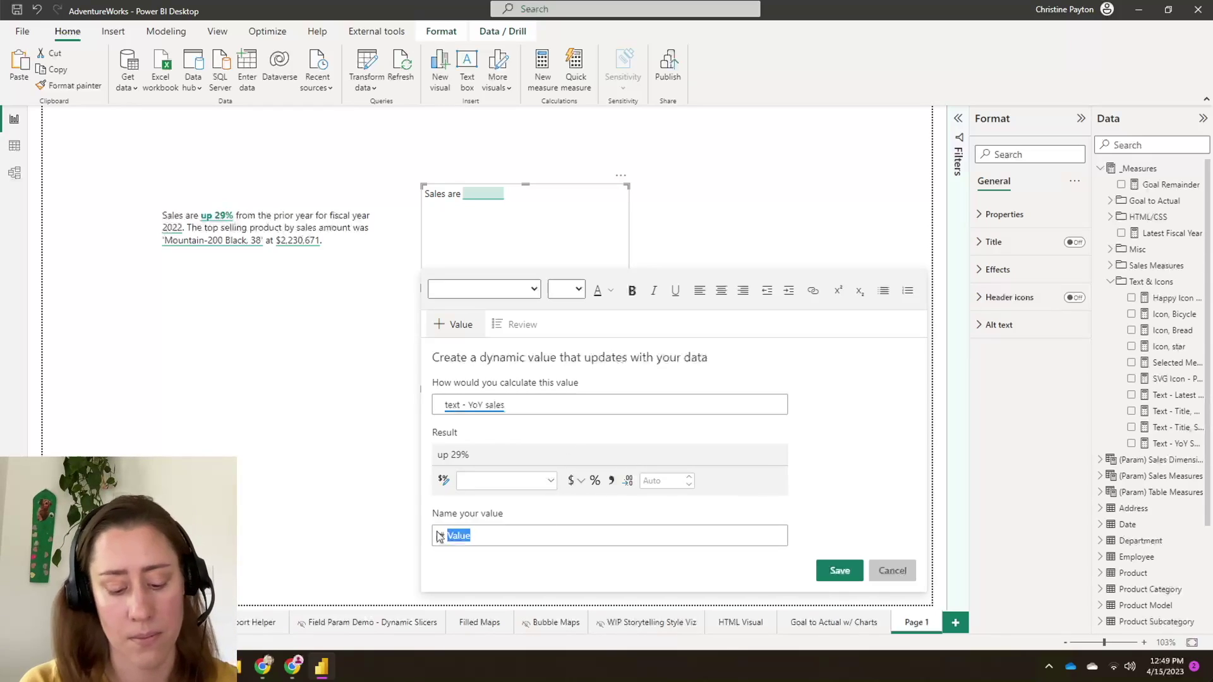
text(yoya)
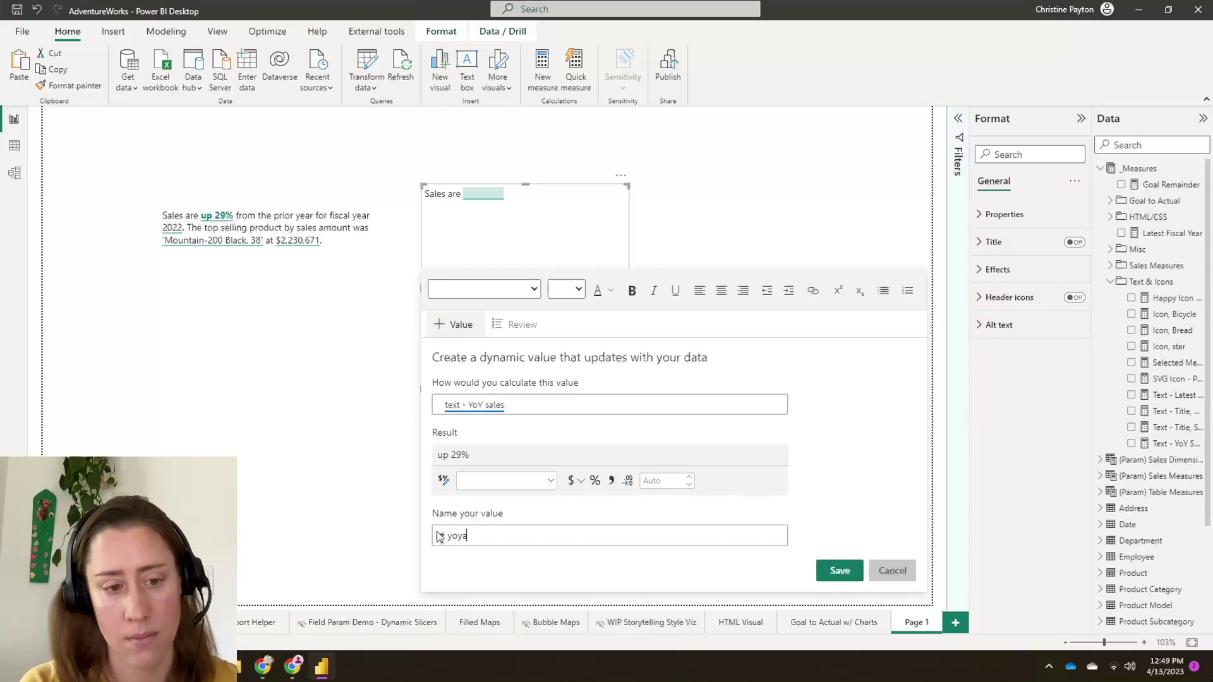
key(BackSpace)
text(salestext)
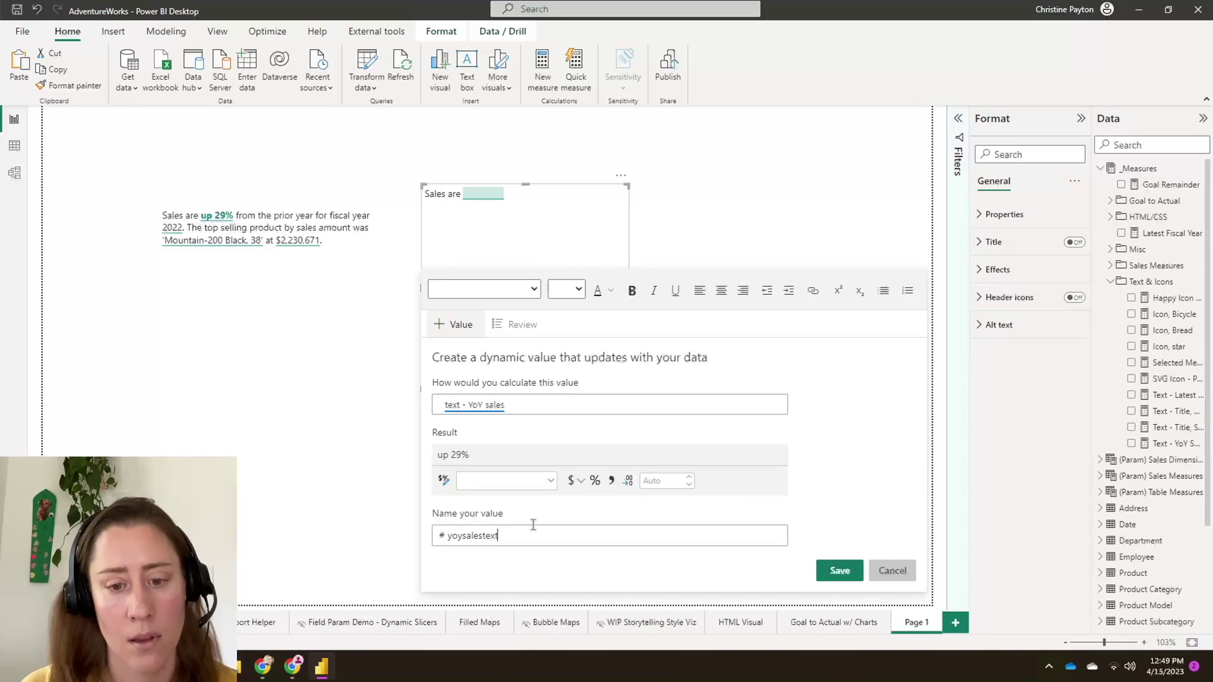
click(837, 571)
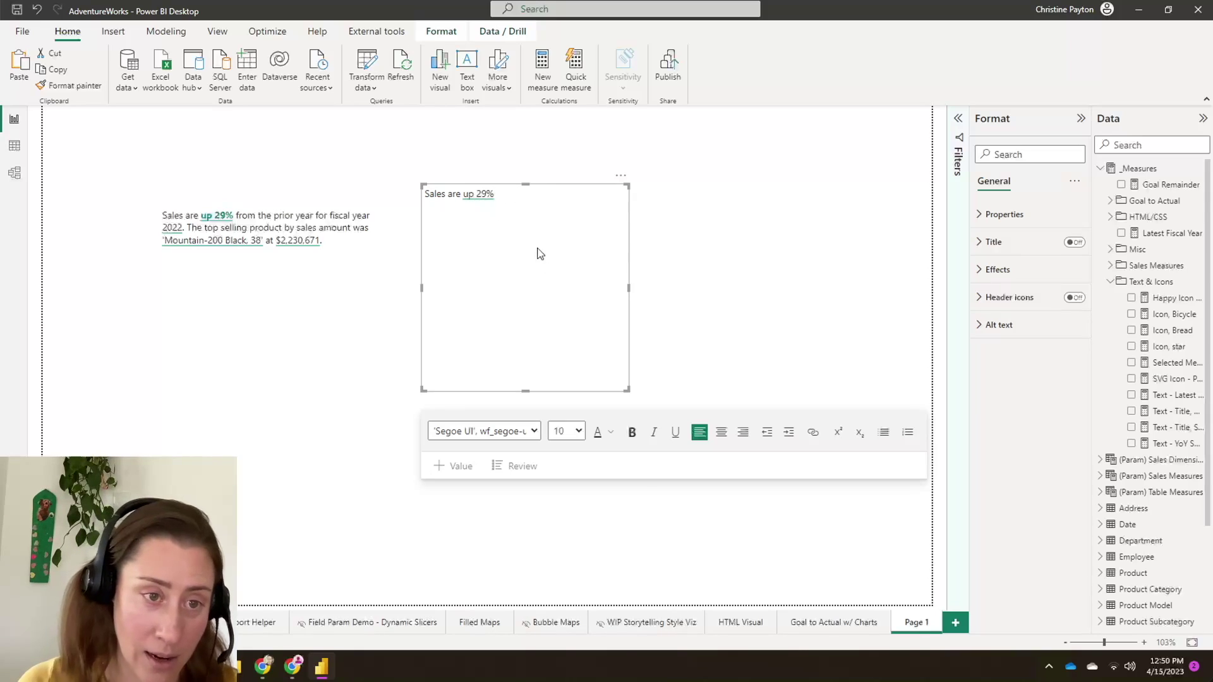
drag(497, 195, 463, 195)
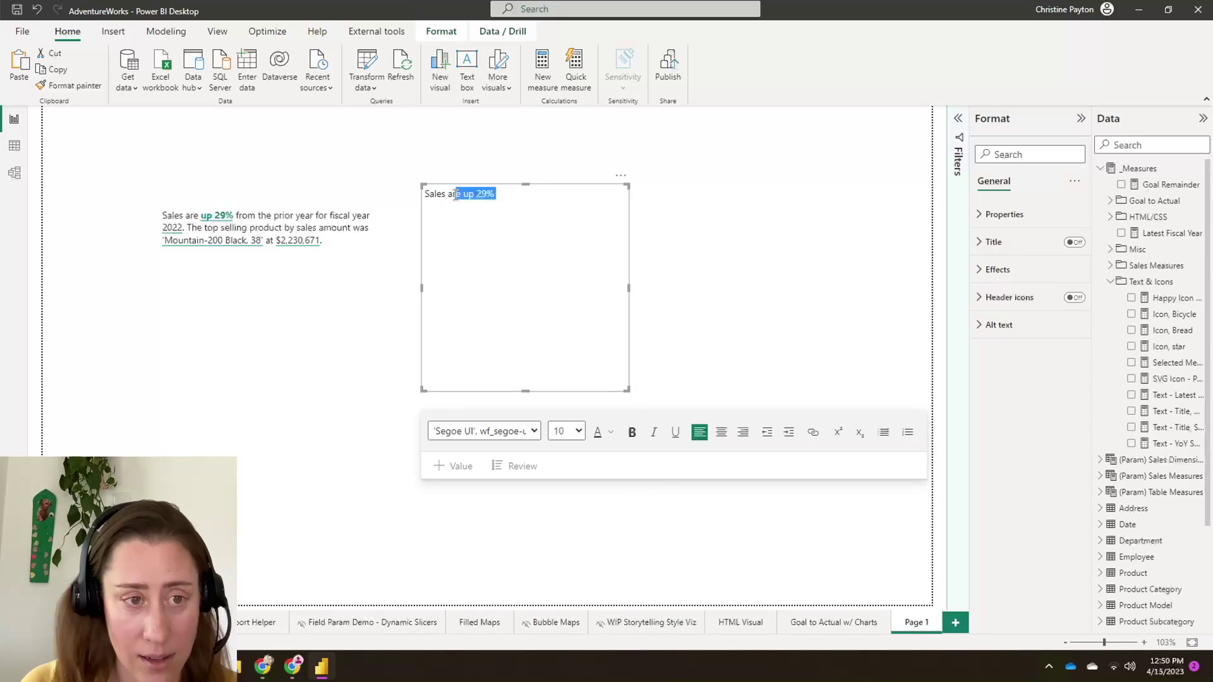
click(675, 435)
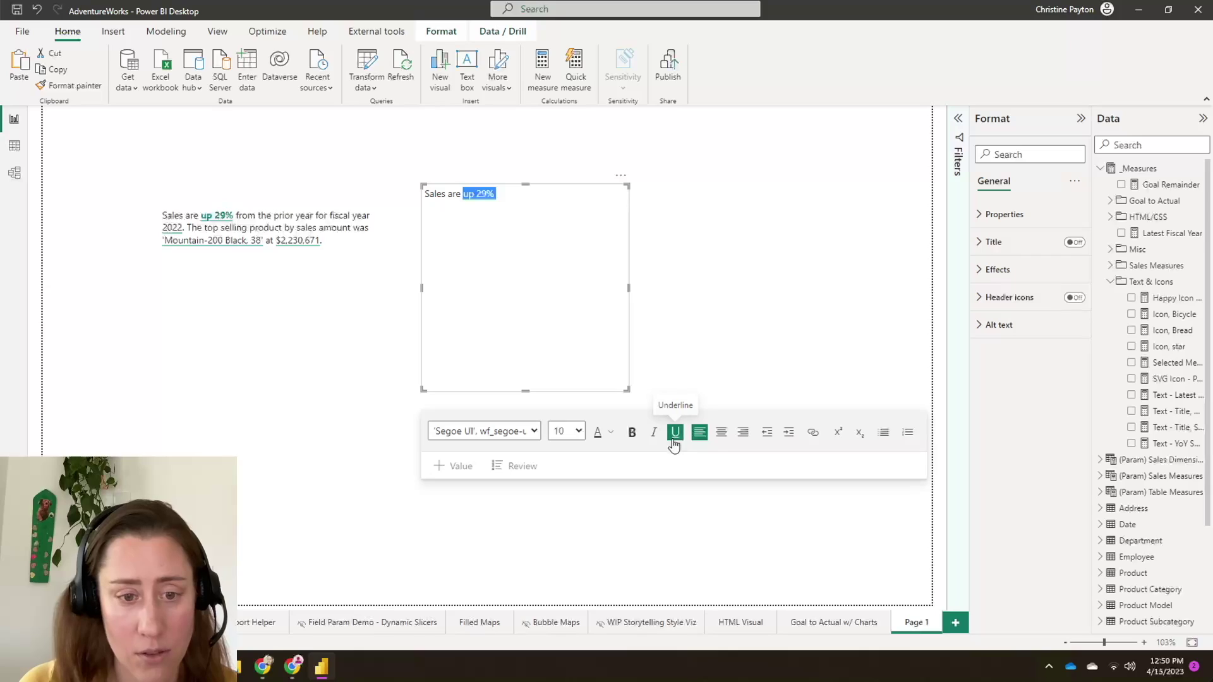
click(533, 205)
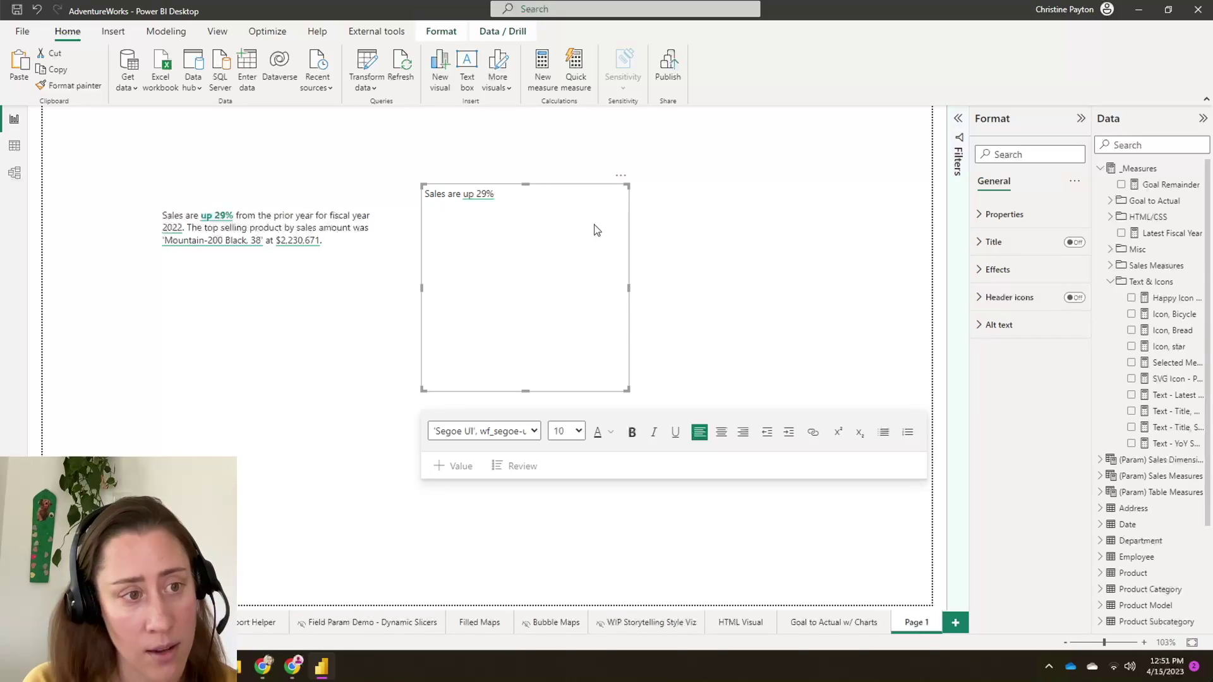
text(from the prior year for fiscal year)
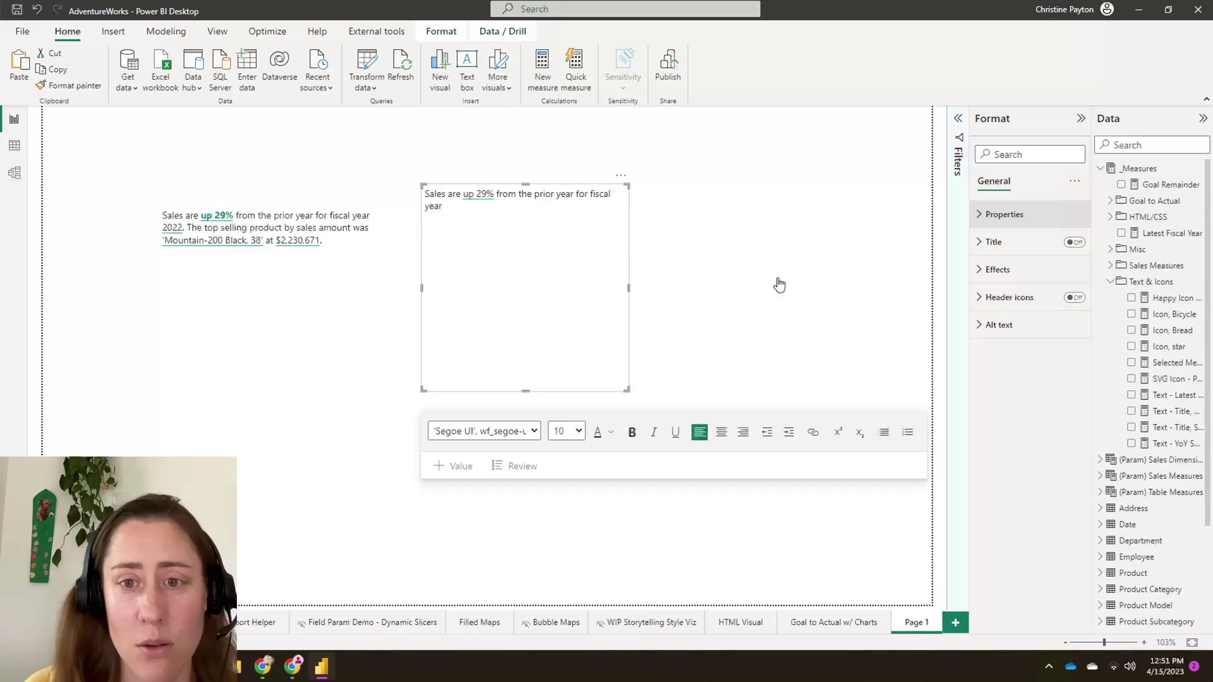
Step: Start a new dynamic value right after the words 'fiscal year'
click(442, 466)
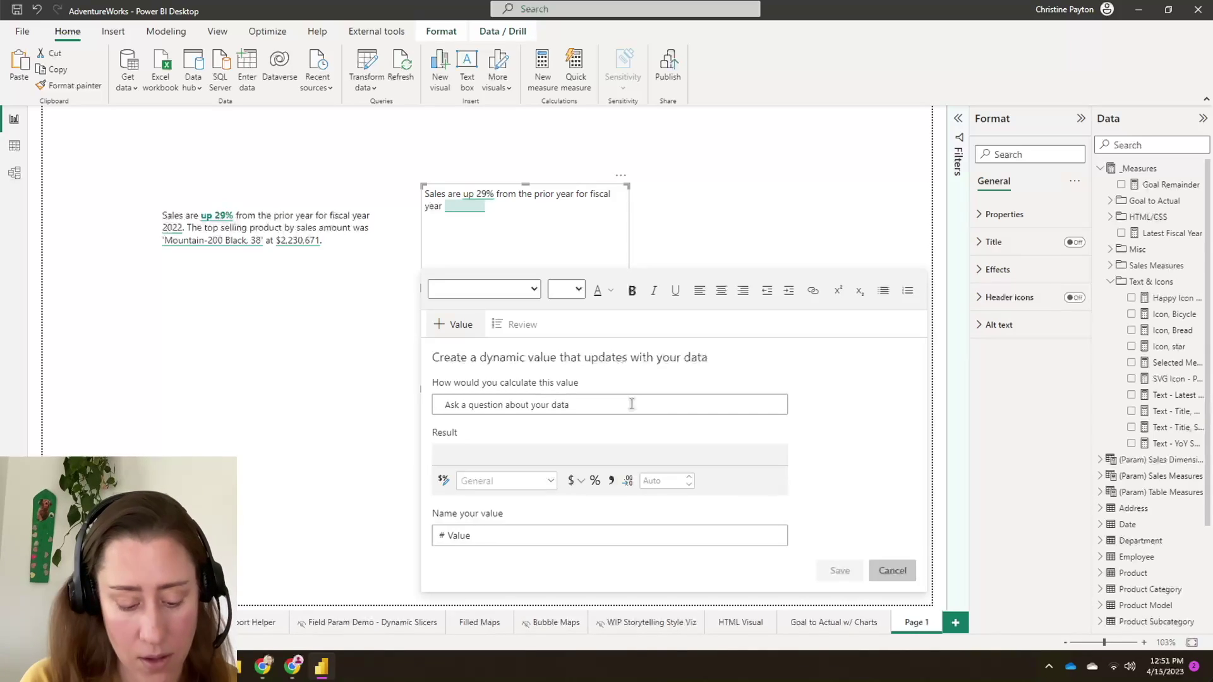
Step: Insert the renamed 'latest fiscal year' dynamic value so the sentence shows 2022
text(current fisc)
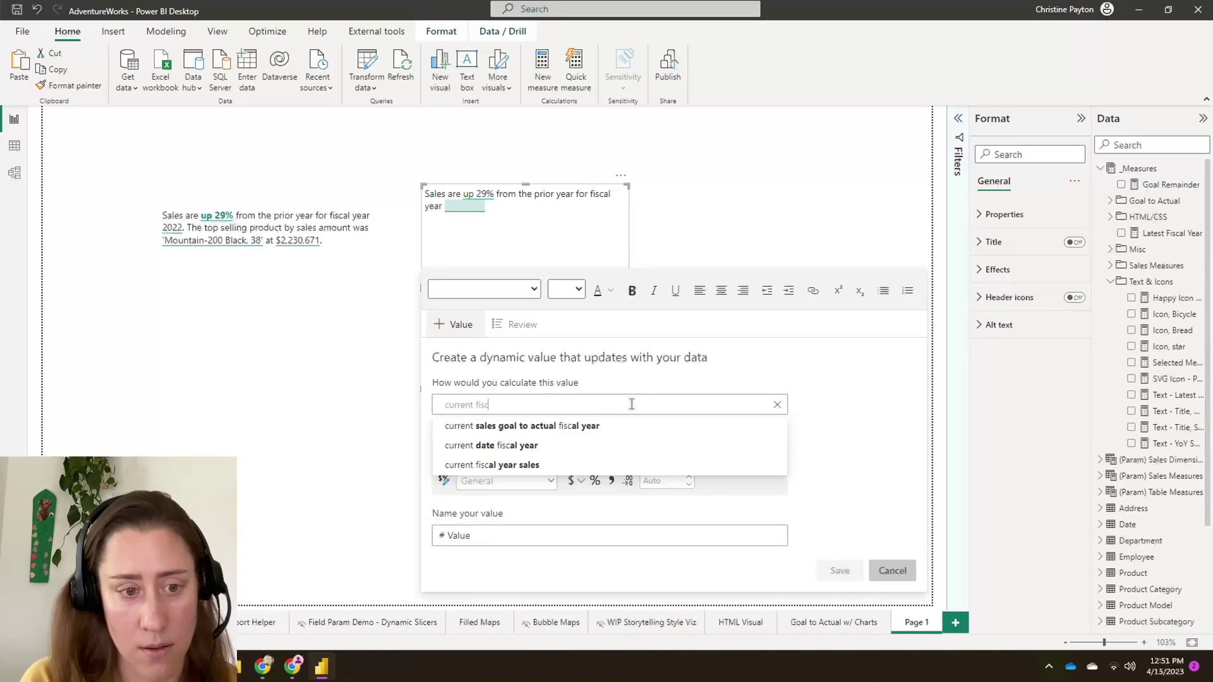
text(al year)
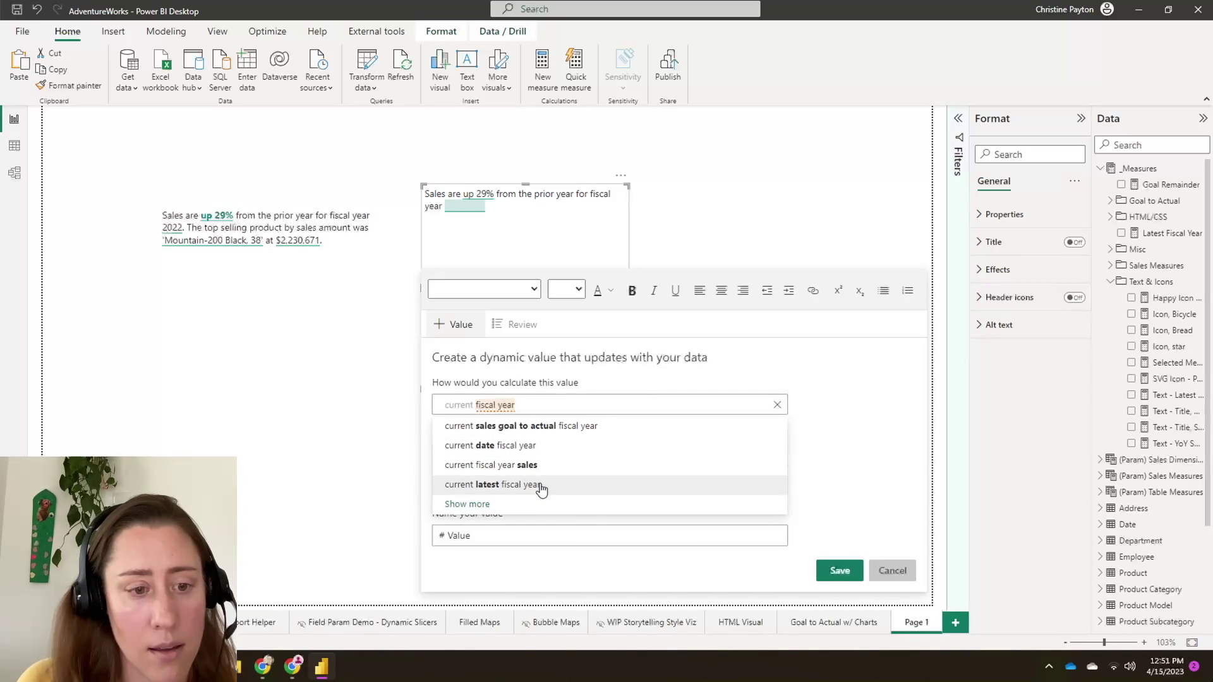
key(ctrl+a)
text(lates)
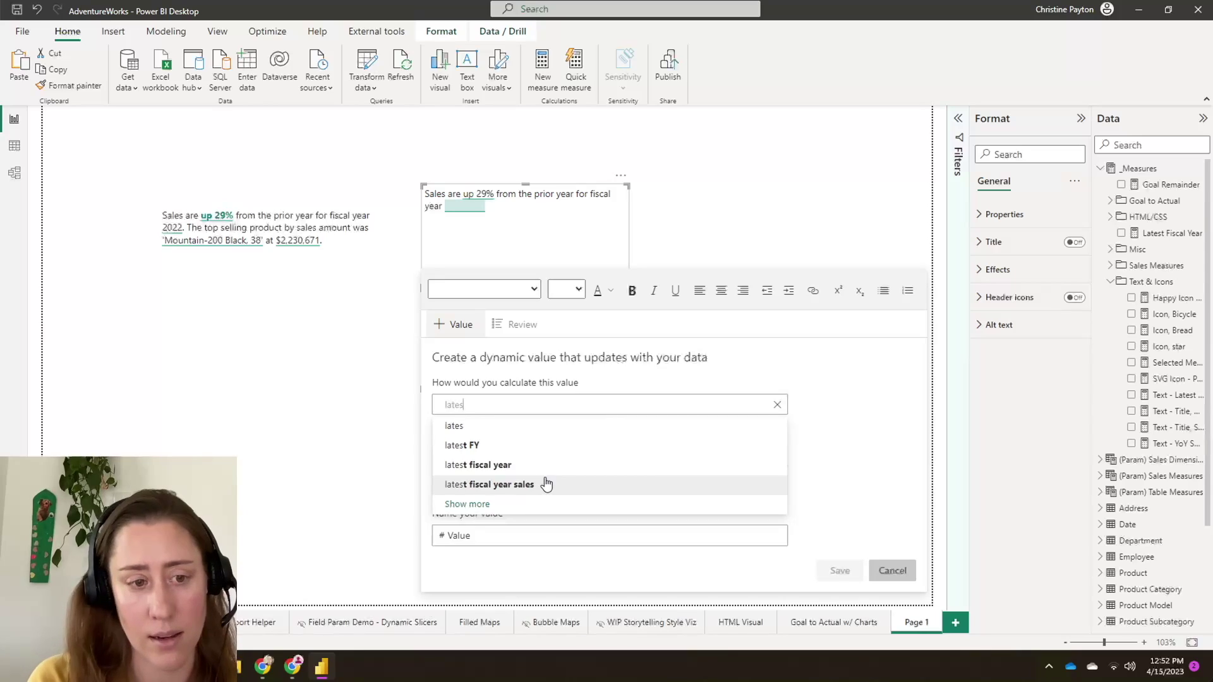
text(t f)
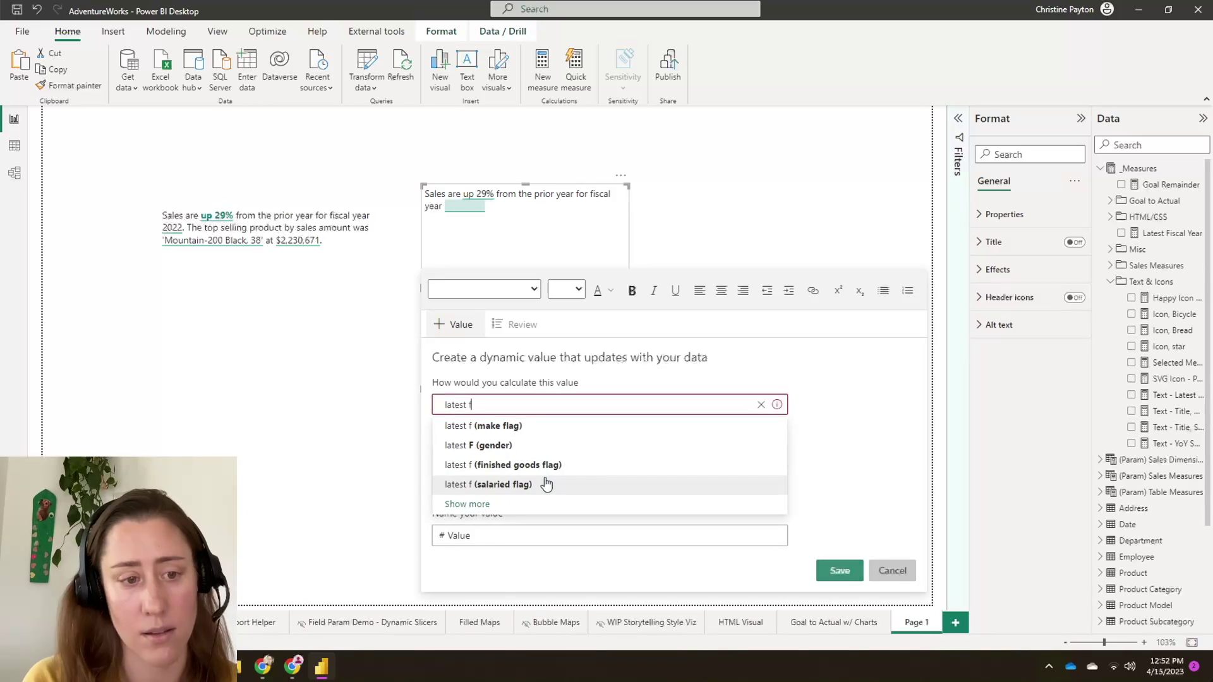
text(iscal year)
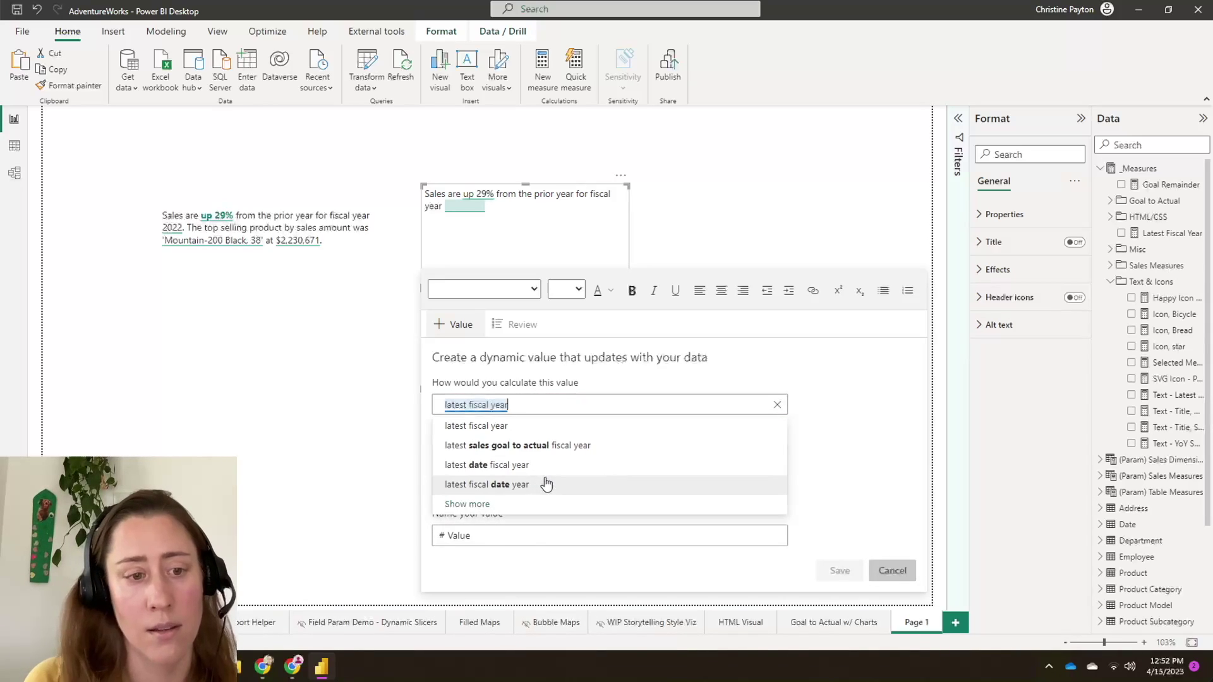
click(498, 426)
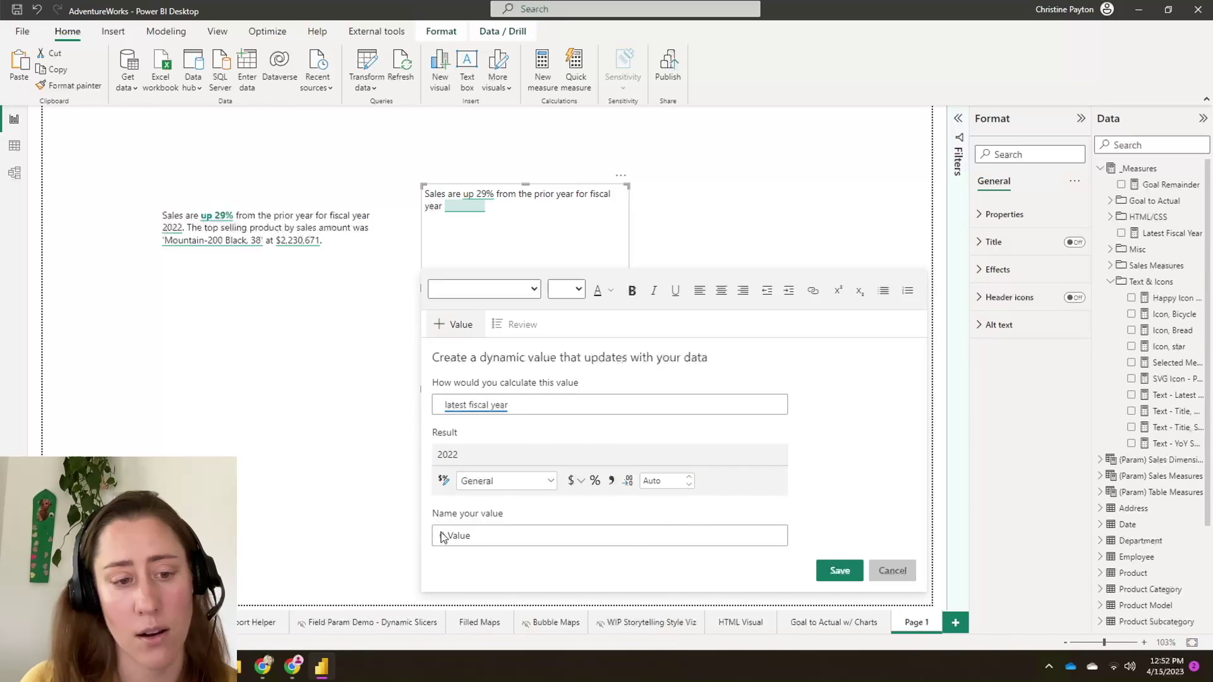
double_click(470, 535)
text(latestfy)
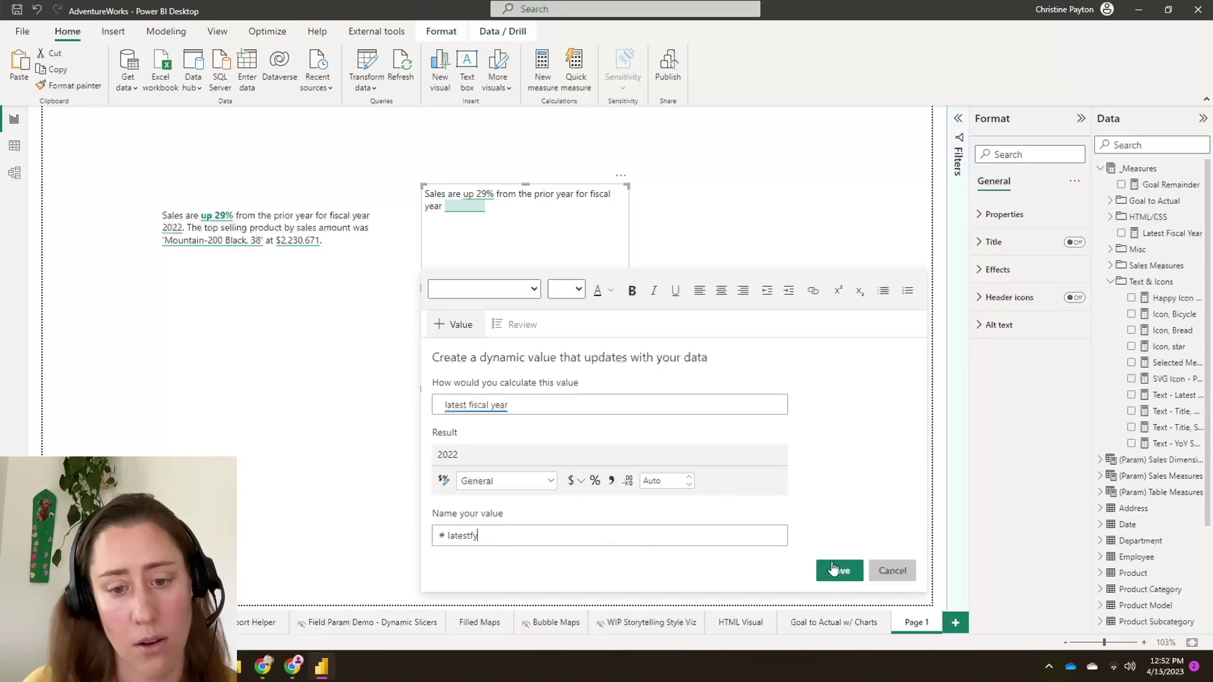
click(836, 571)
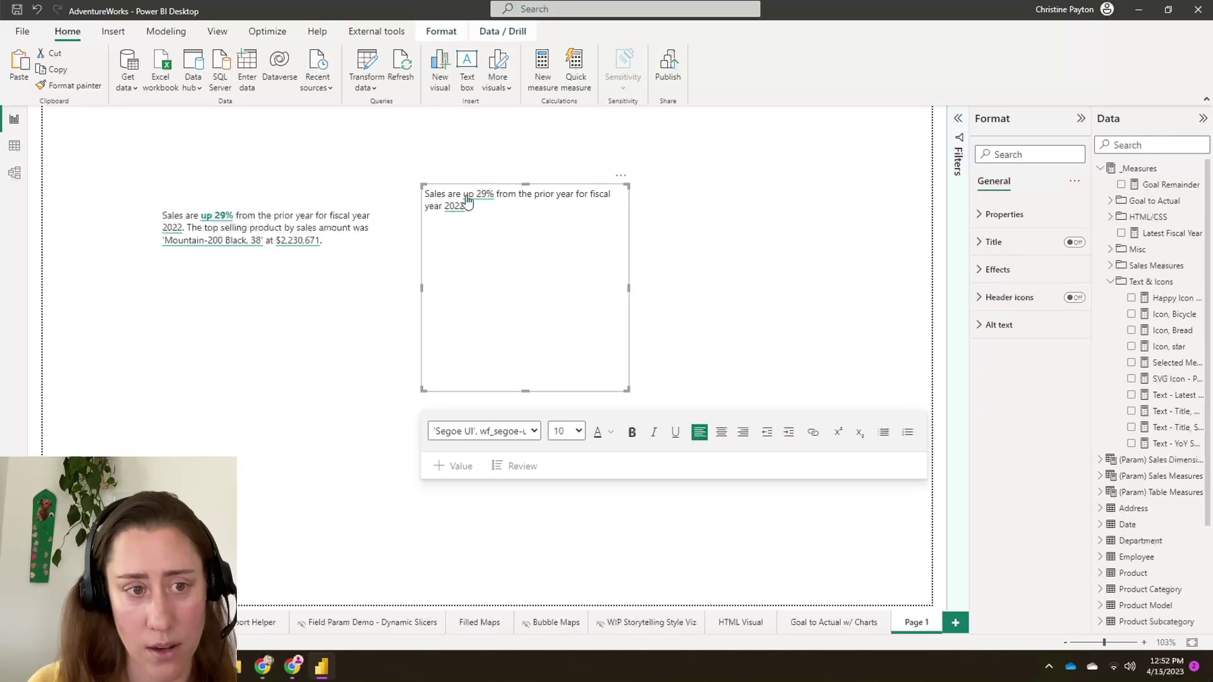
click(1162, 146)
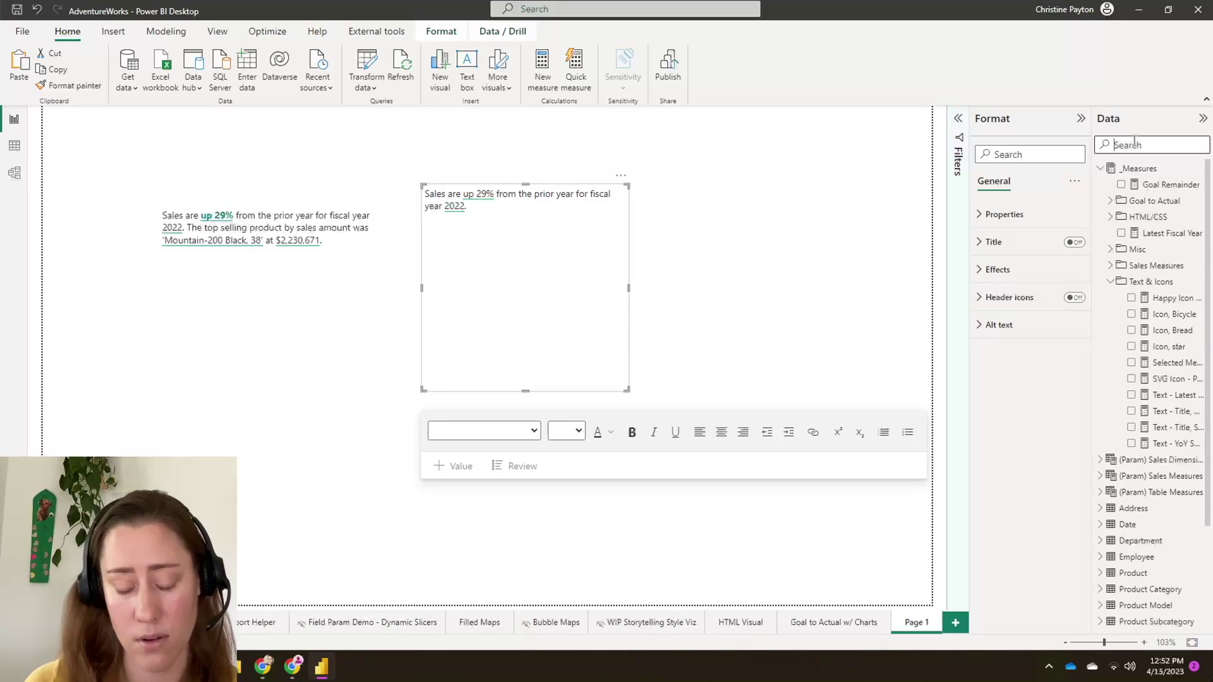
Step: Find the Text - YoY Sales measure with a 'text - y' search and expand its DAX formula
text(tx)
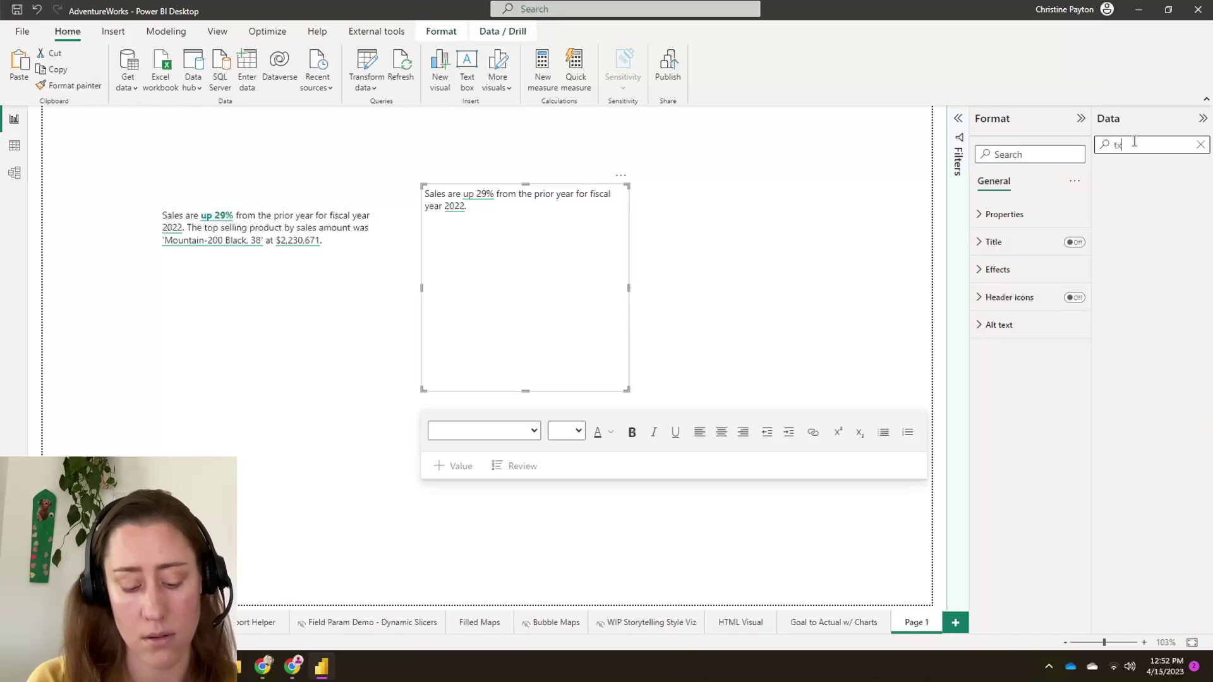
key(BackSpace)
text(ext - y)
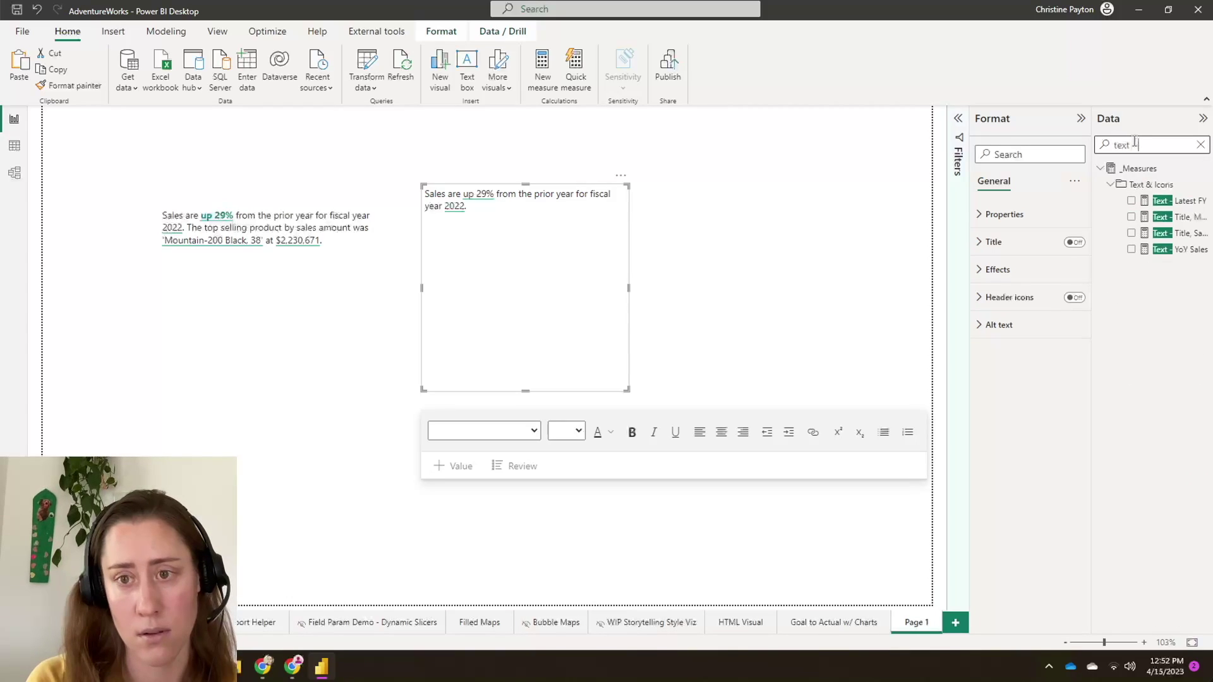
click(1170, 201)
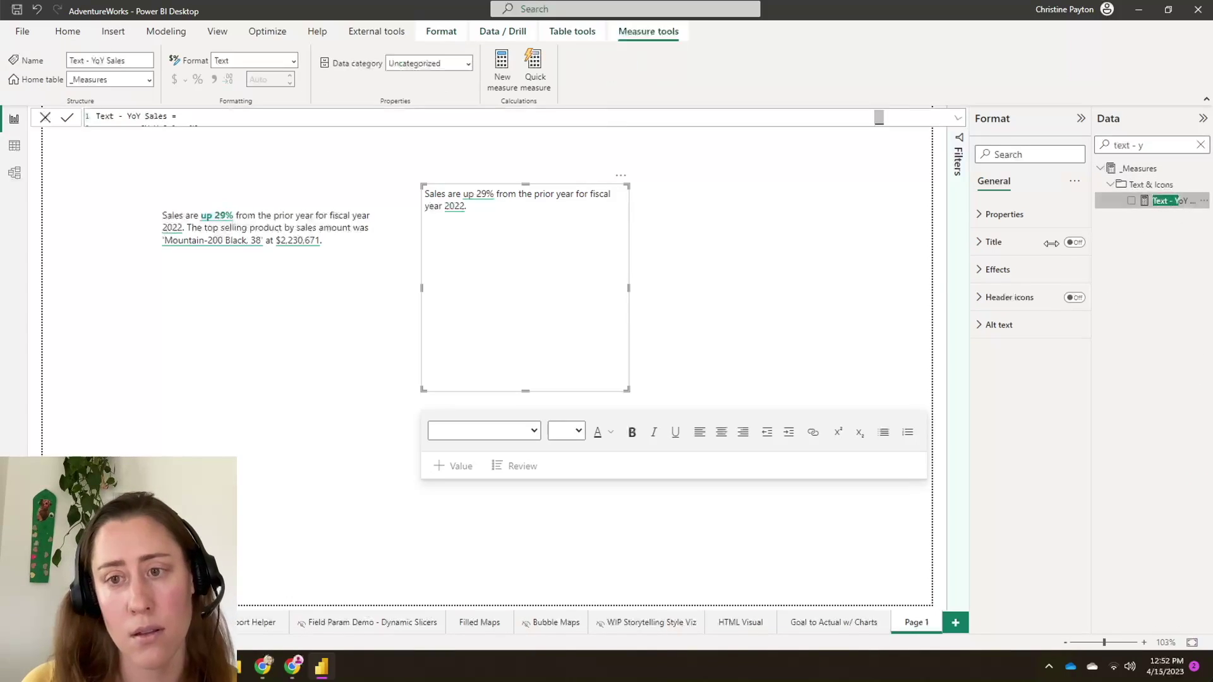
click(957, 118)
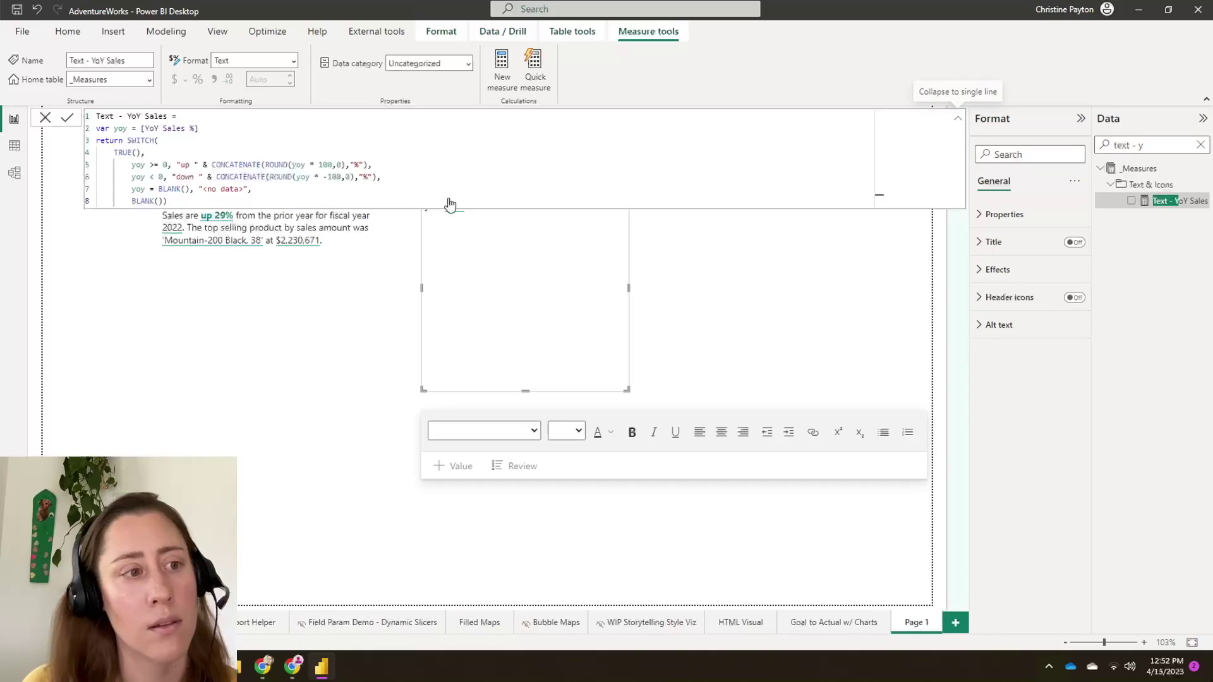
Step: Review the yoy variable, SWITCH(TRUE() conditions, 'up' wording and BLANK() fallback
drag(101, 128, 217, 125)
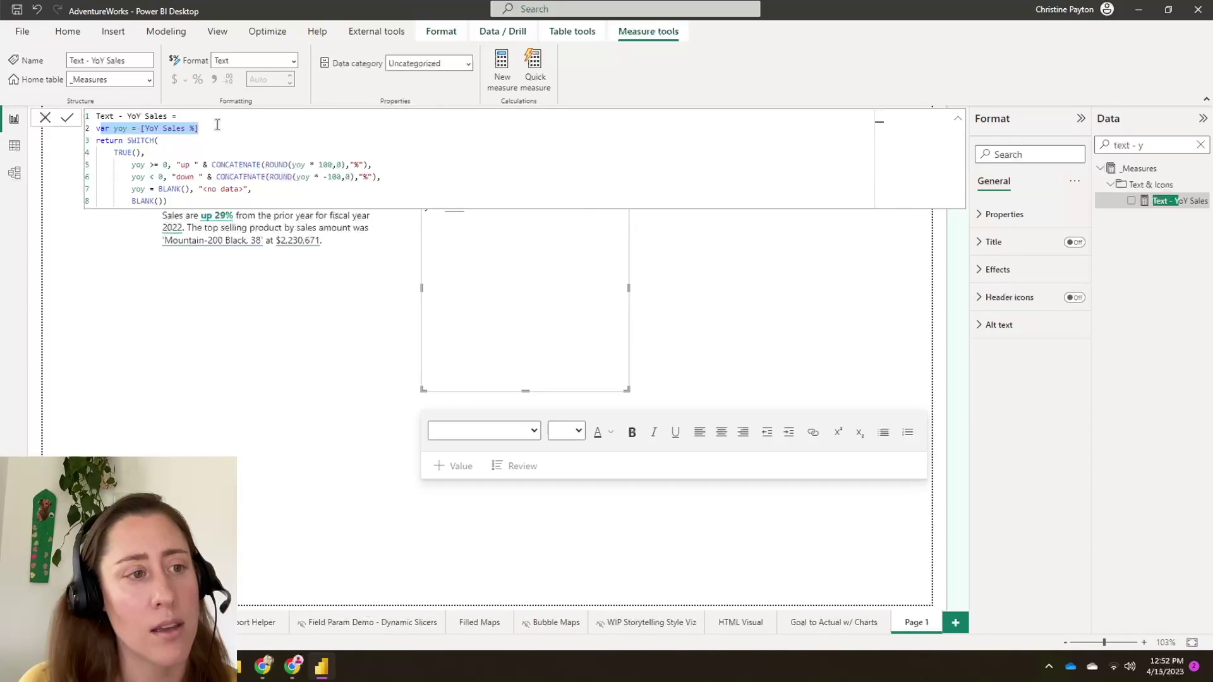
drag(128, 140, 160, 154)
click(141, 165)
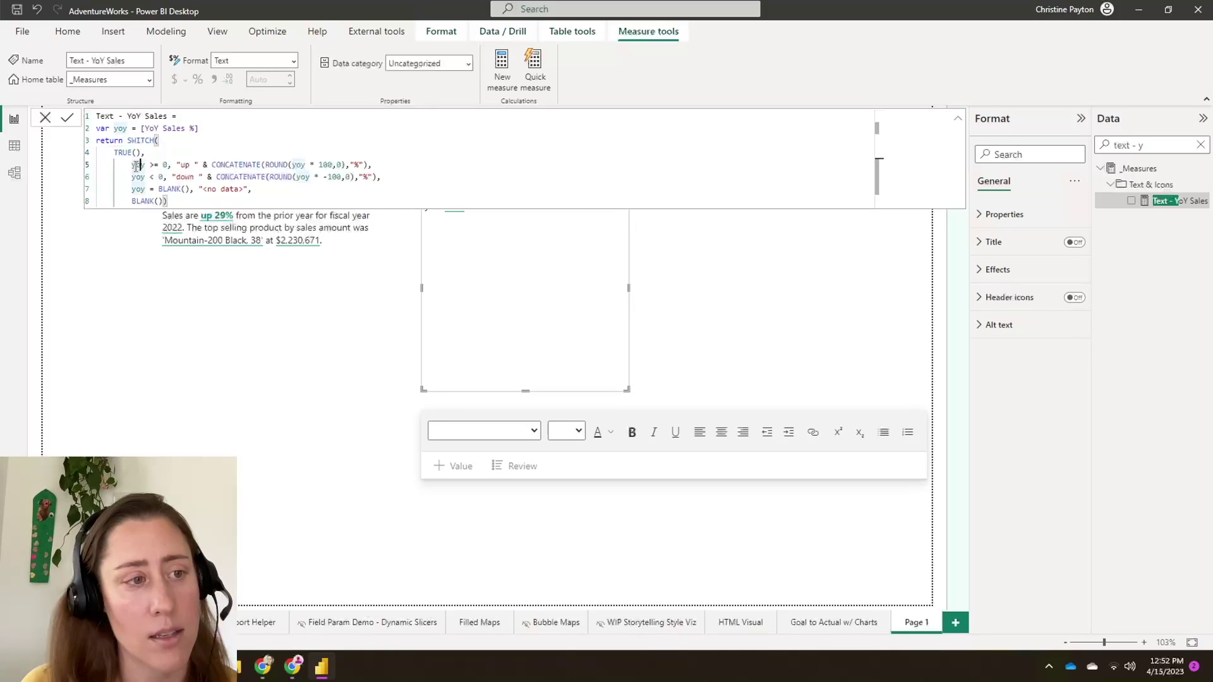
click(150, 165)
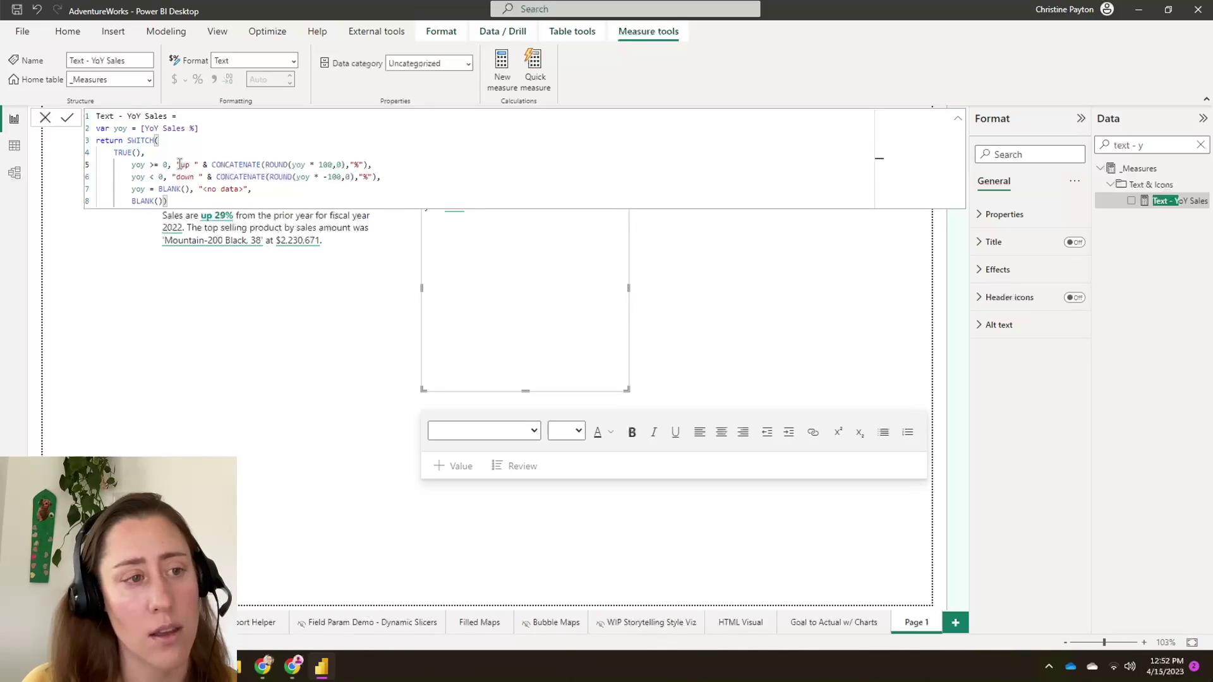
drag(178, 164, 252, 188)
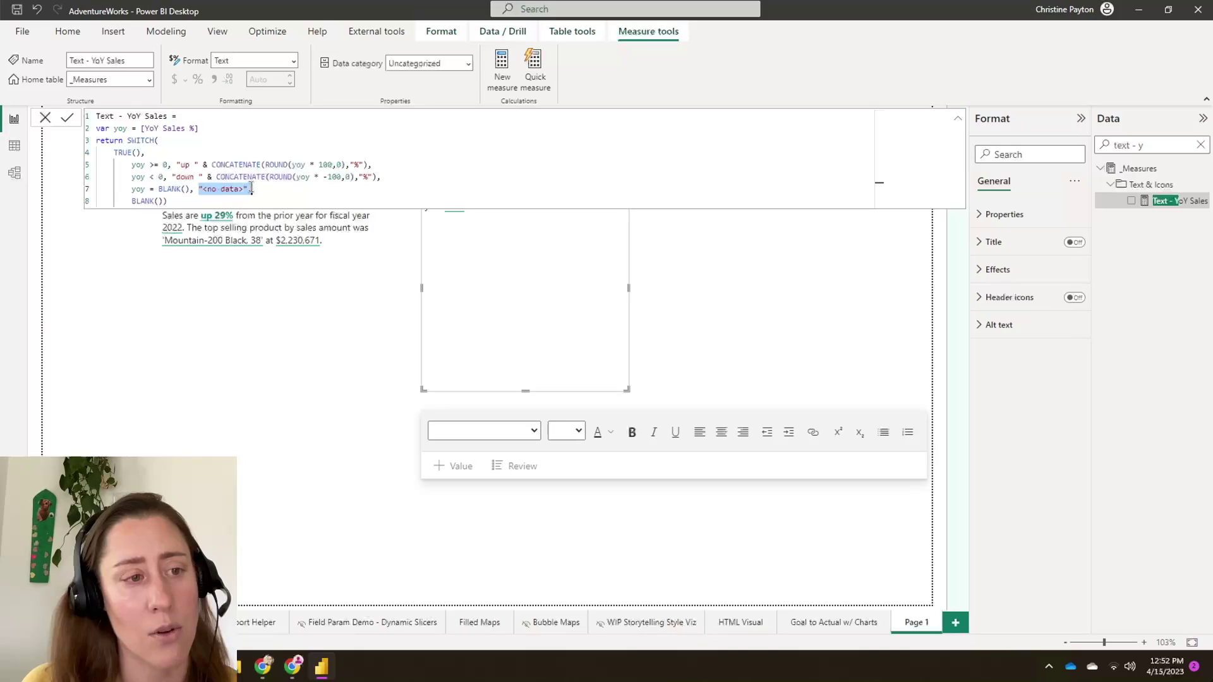
drag(136, 201, 167, 201)
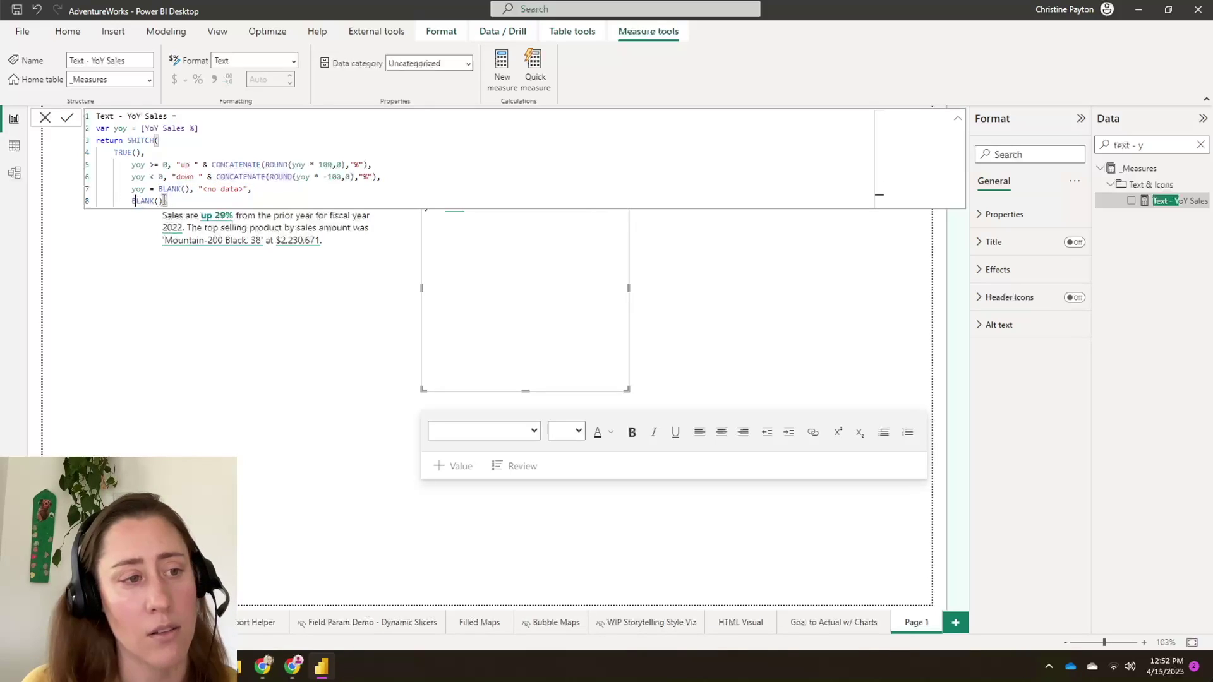
drag(242, 166, 267, 163)
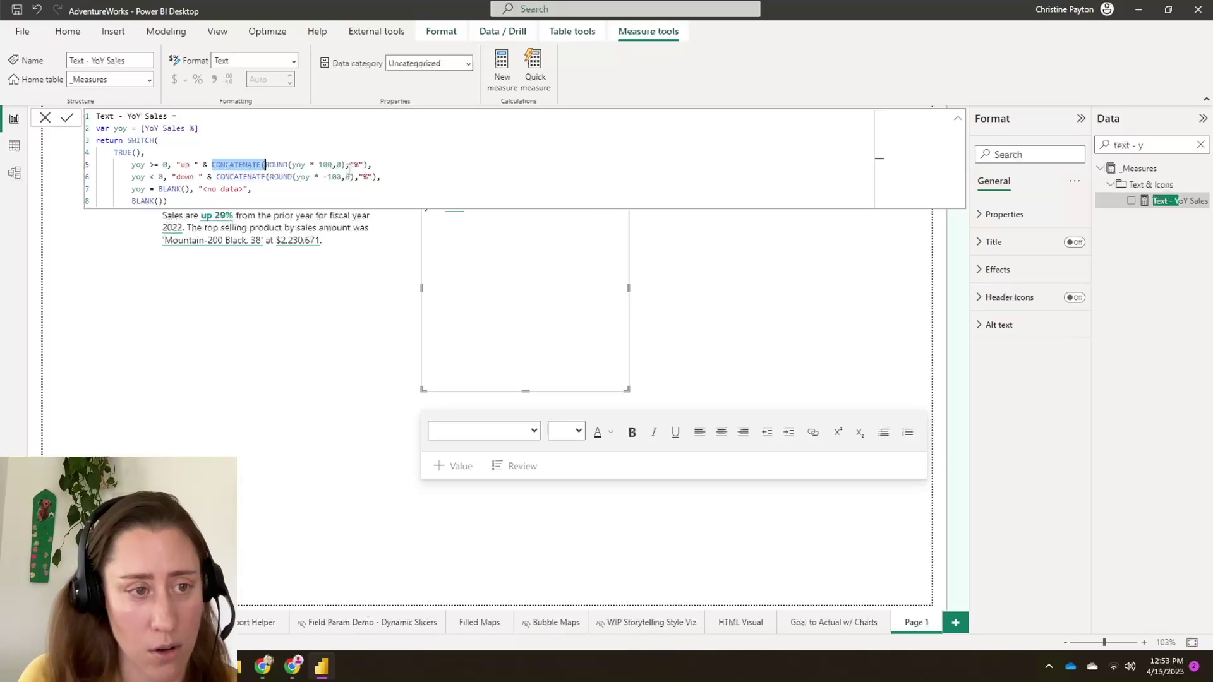
Step: Review the CONCATENATE/ROUND percentage formatting and negative branch, then collapse the formula
click(270, 165)
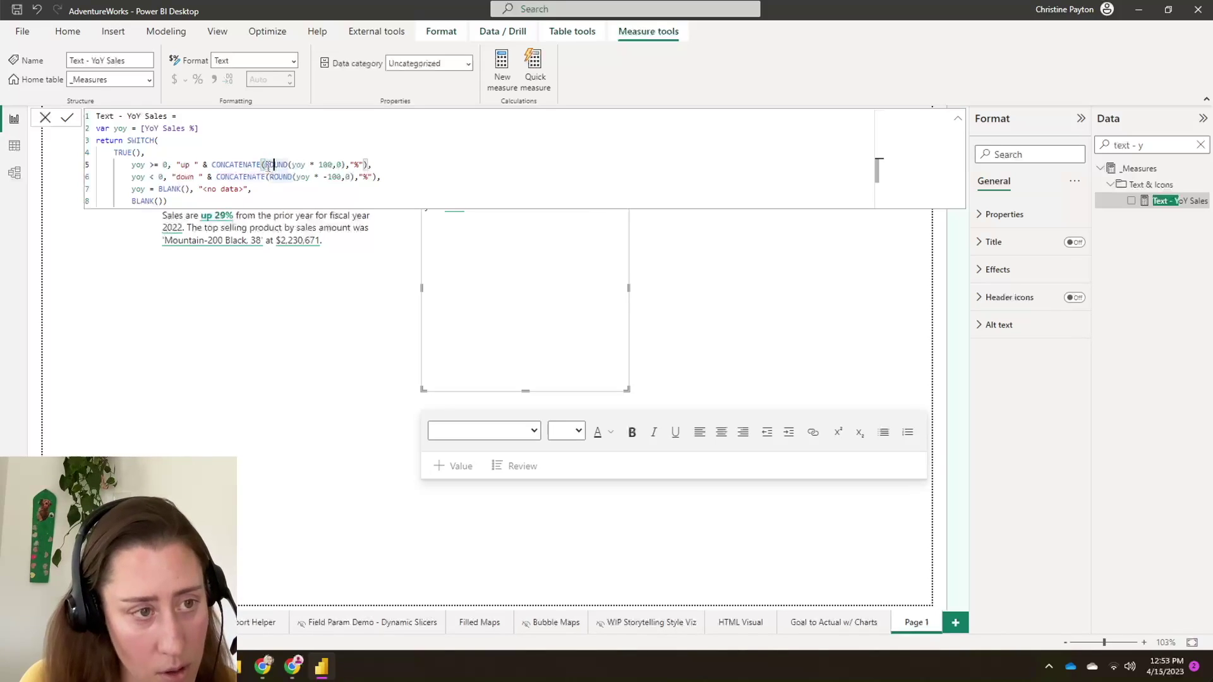
drag(266, 165, 329, 165)
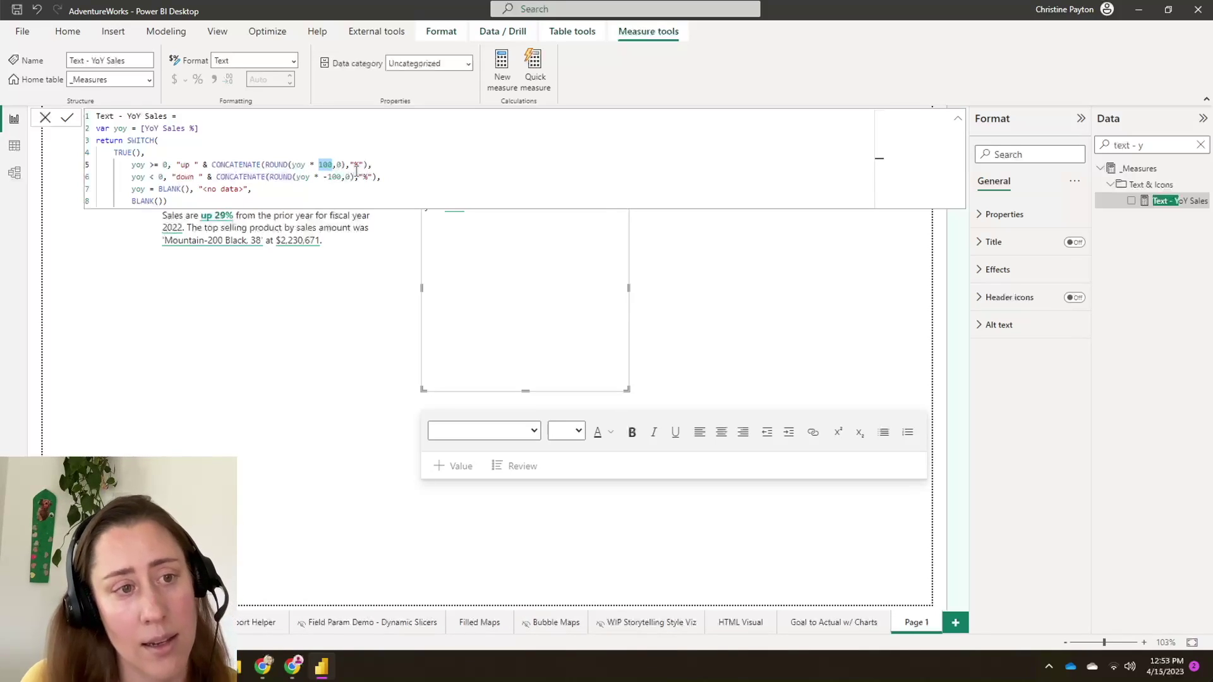
click(337, 165)
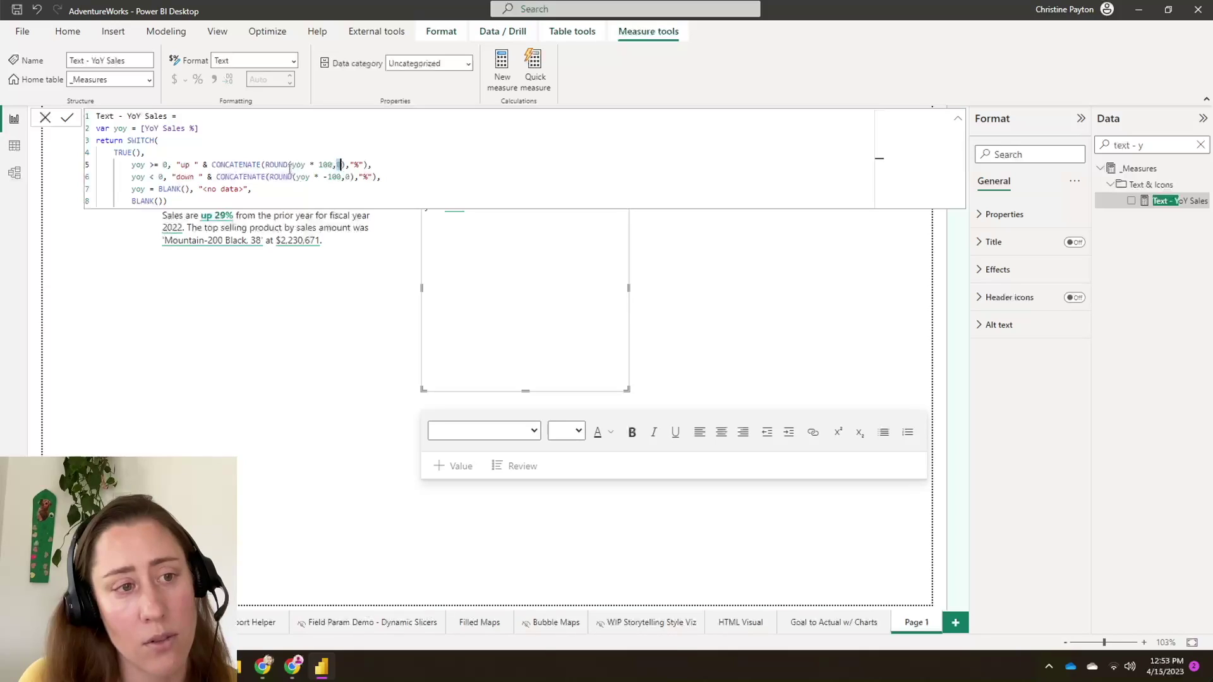
drag(290, 165, 319, 165)
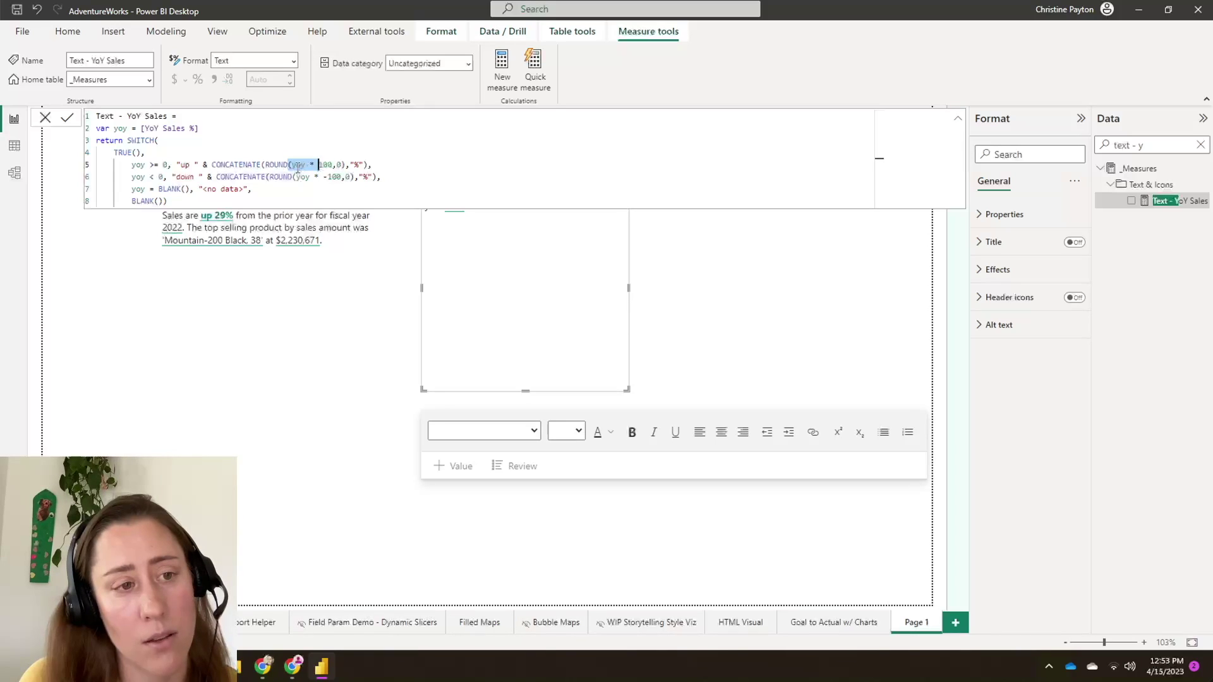
double_click(340, 165)
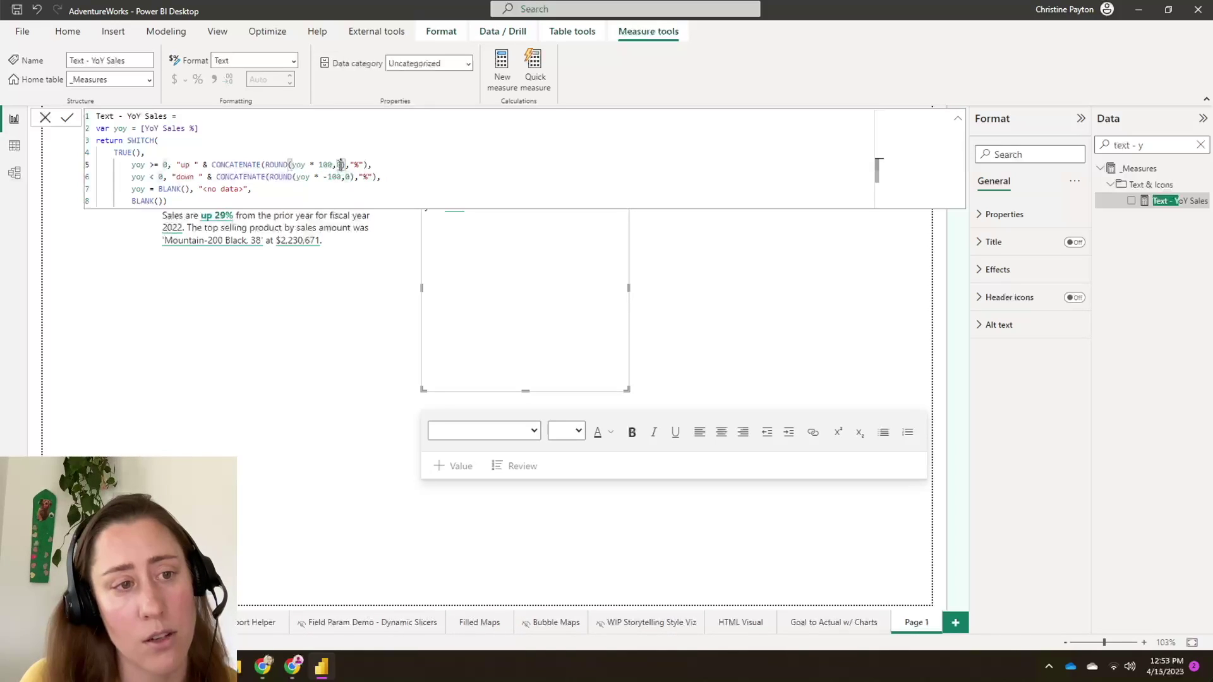
drag(350, 165, 364, 165)
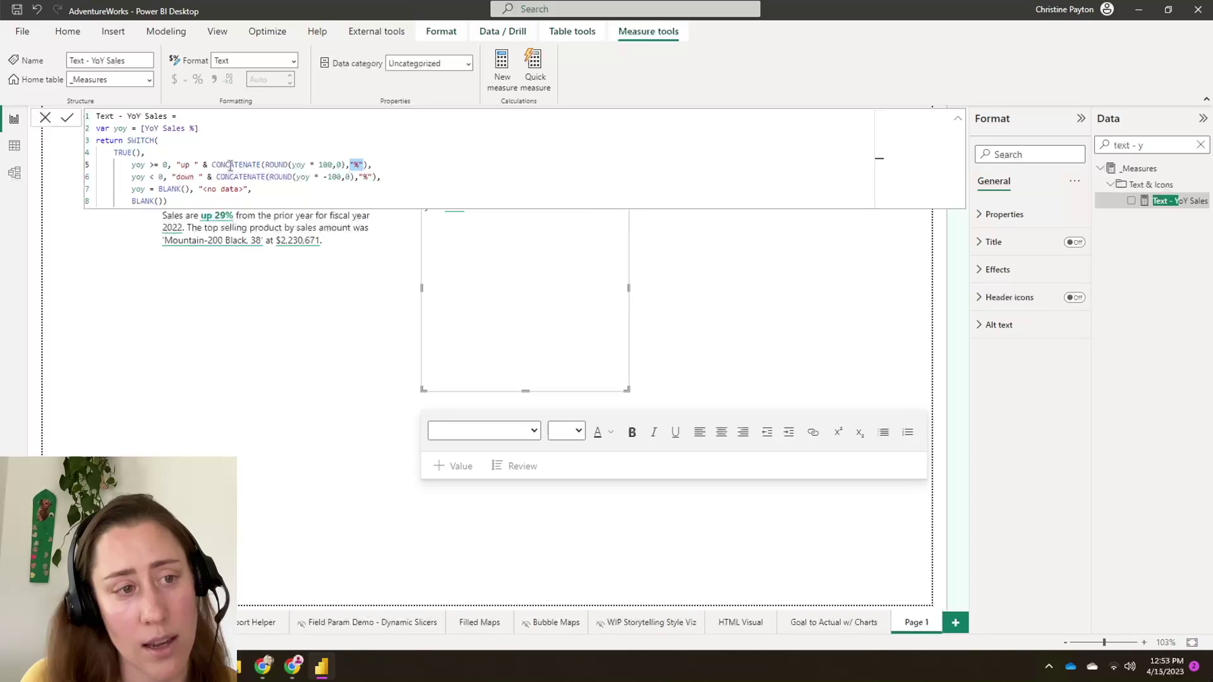
drag(230, 165, 274, 166)
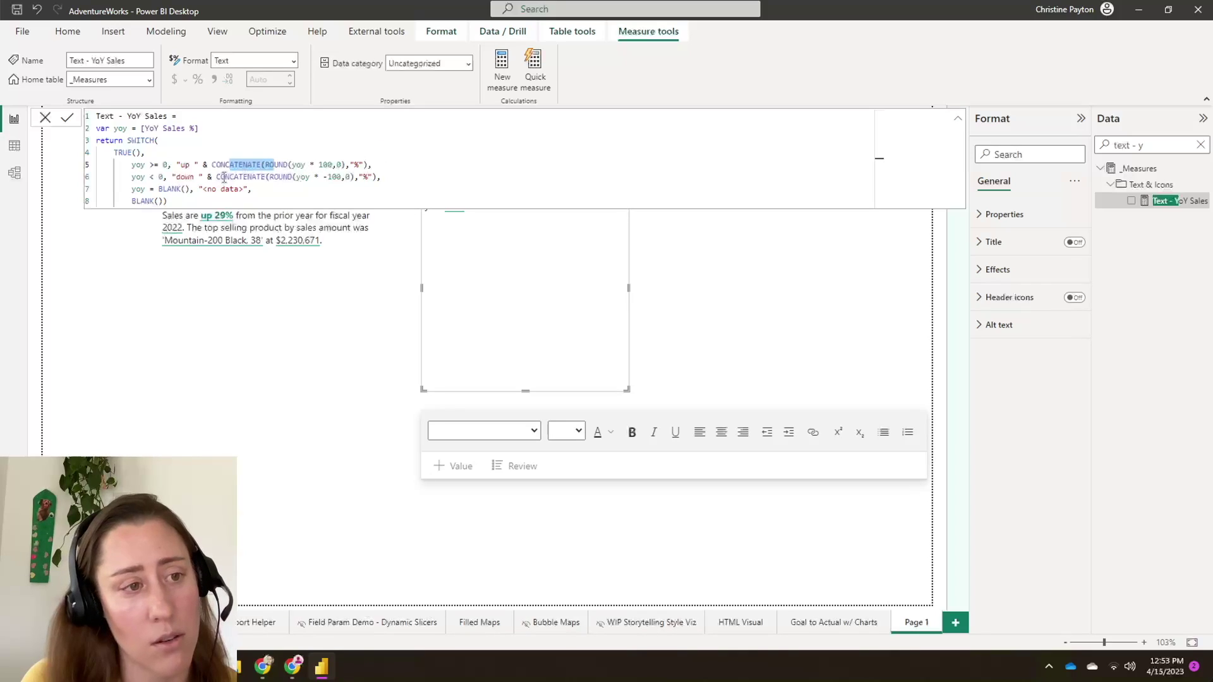
click(396, 177)
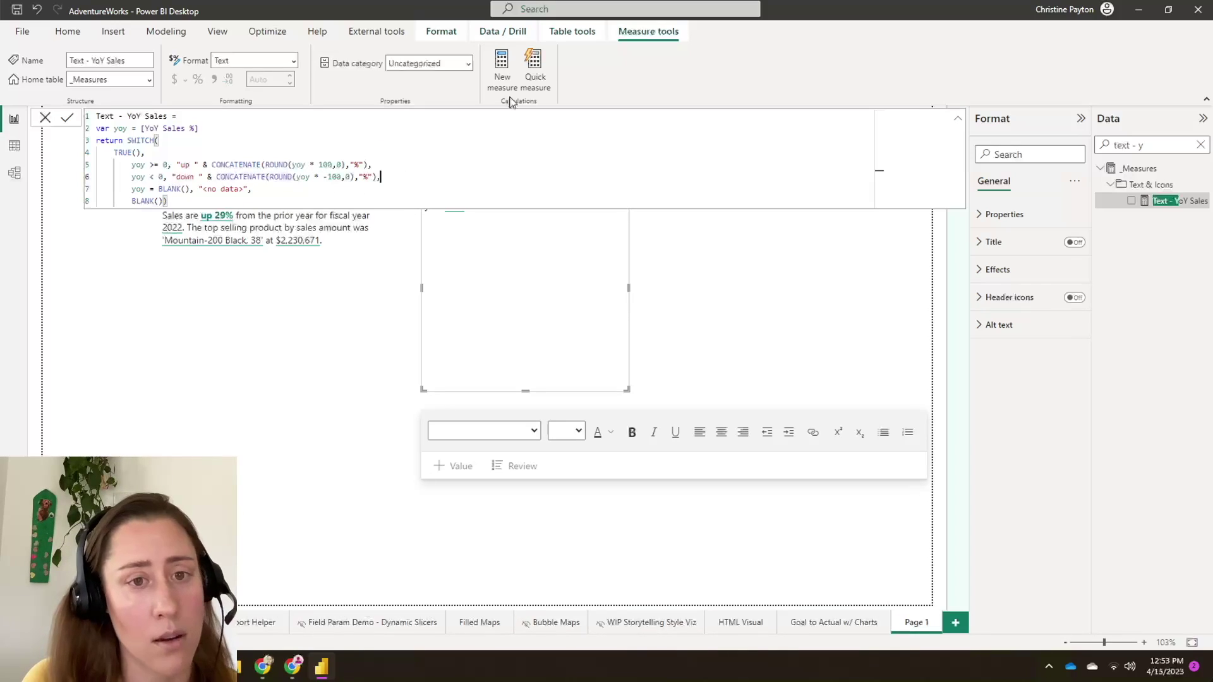
click(958, 118)
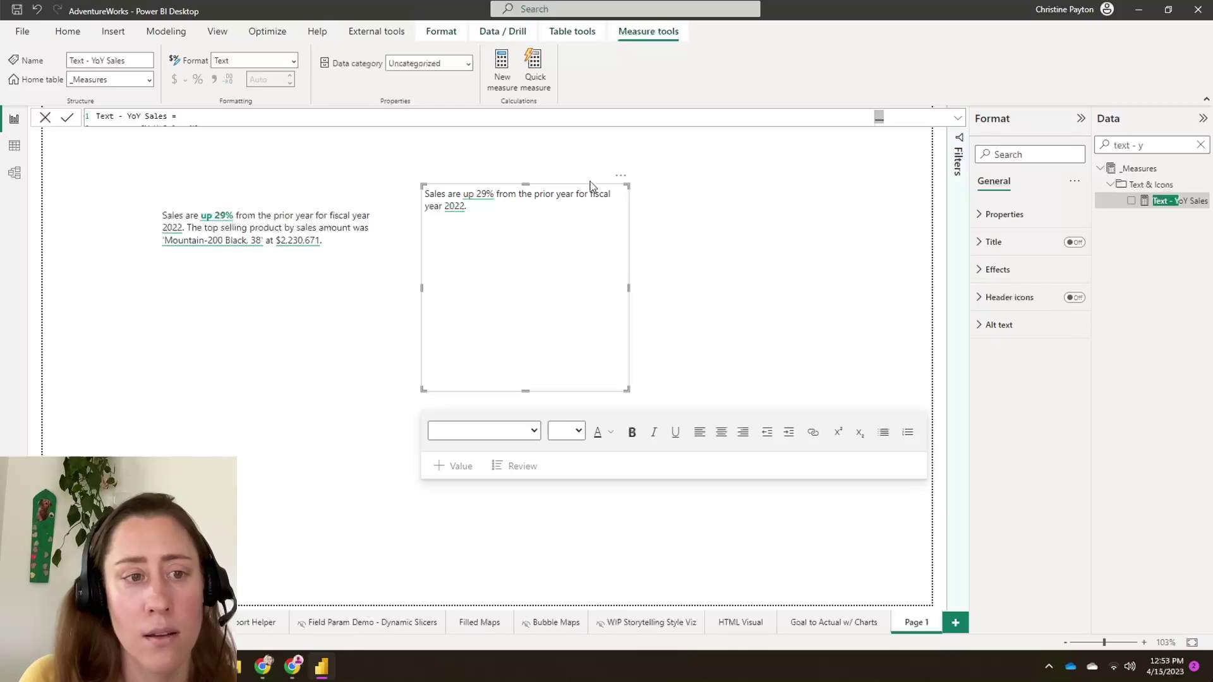
Step: Type 'The top-selling product by sales amount was' after 2022, checking the original top-product value
click(534, 212)
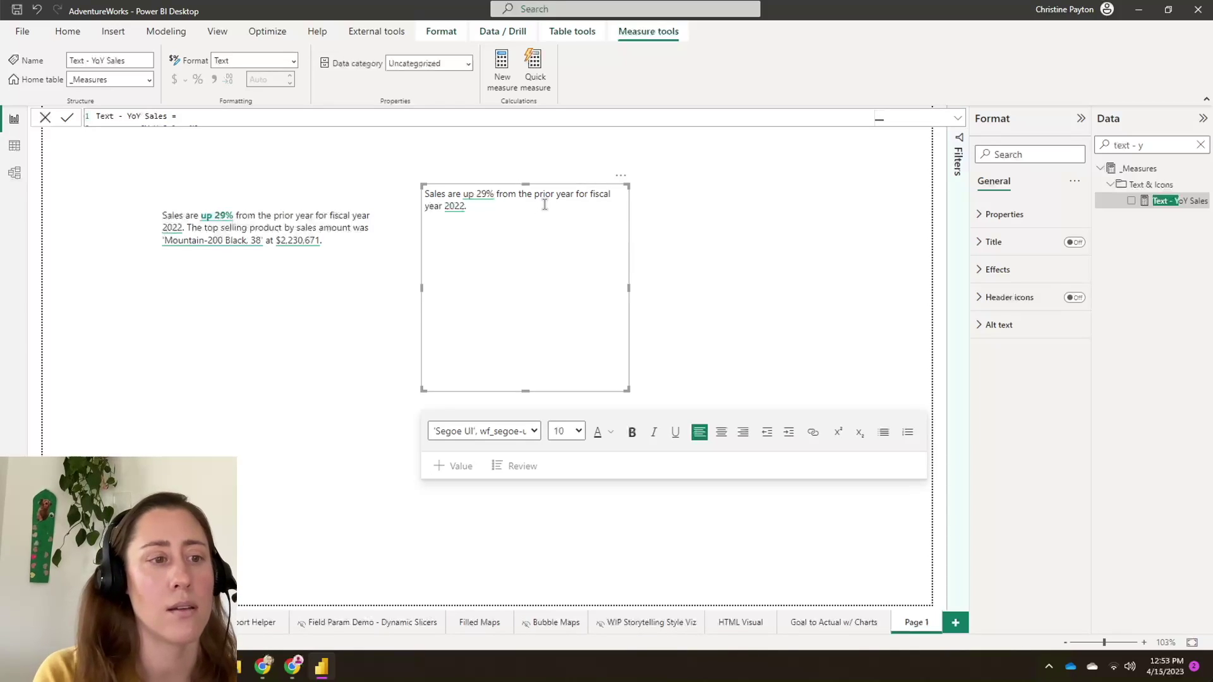
text(Th)
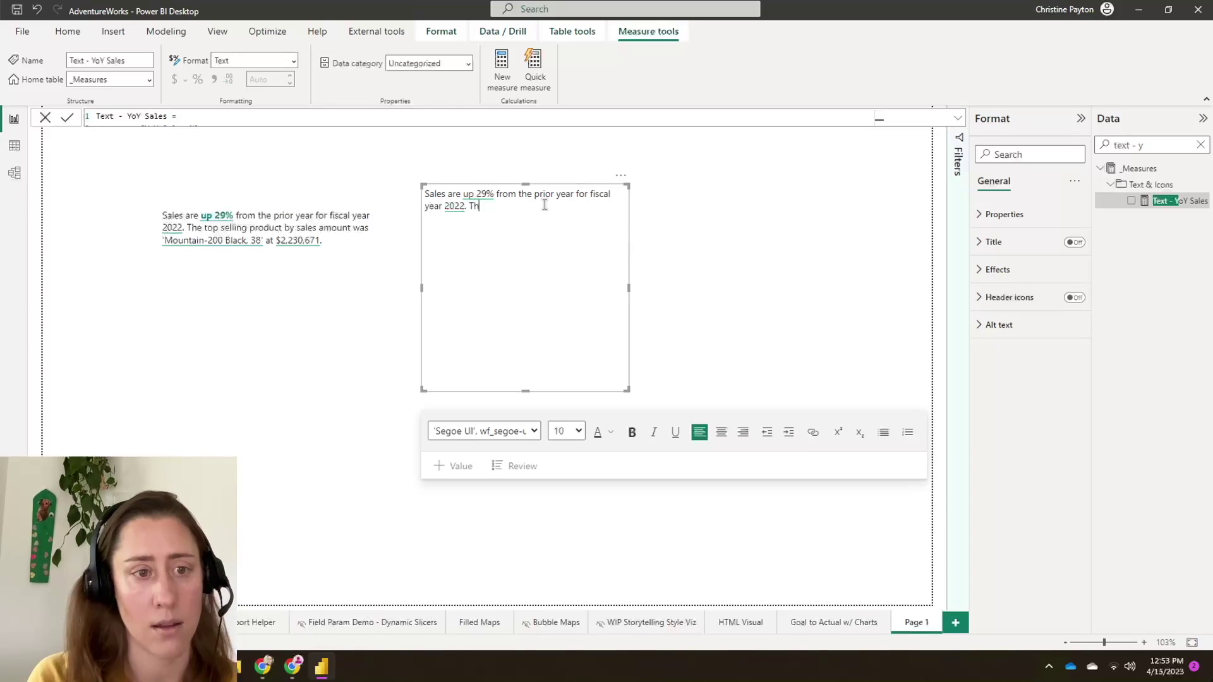
text(e top-)
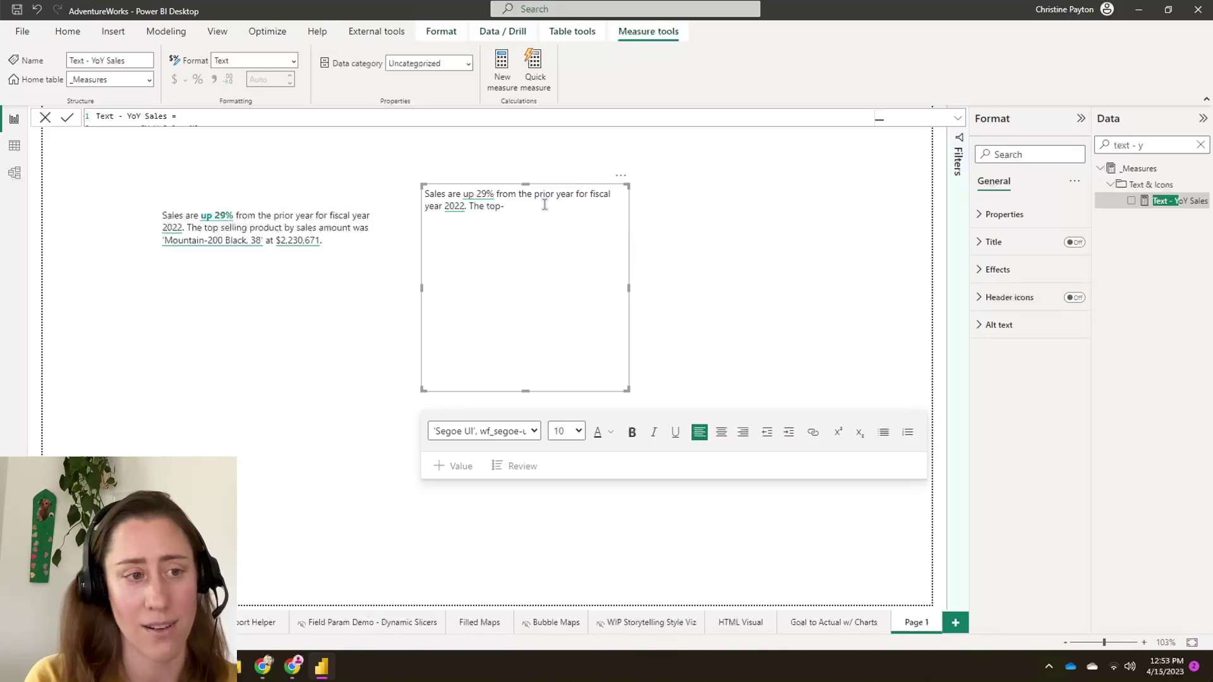
text(selling )
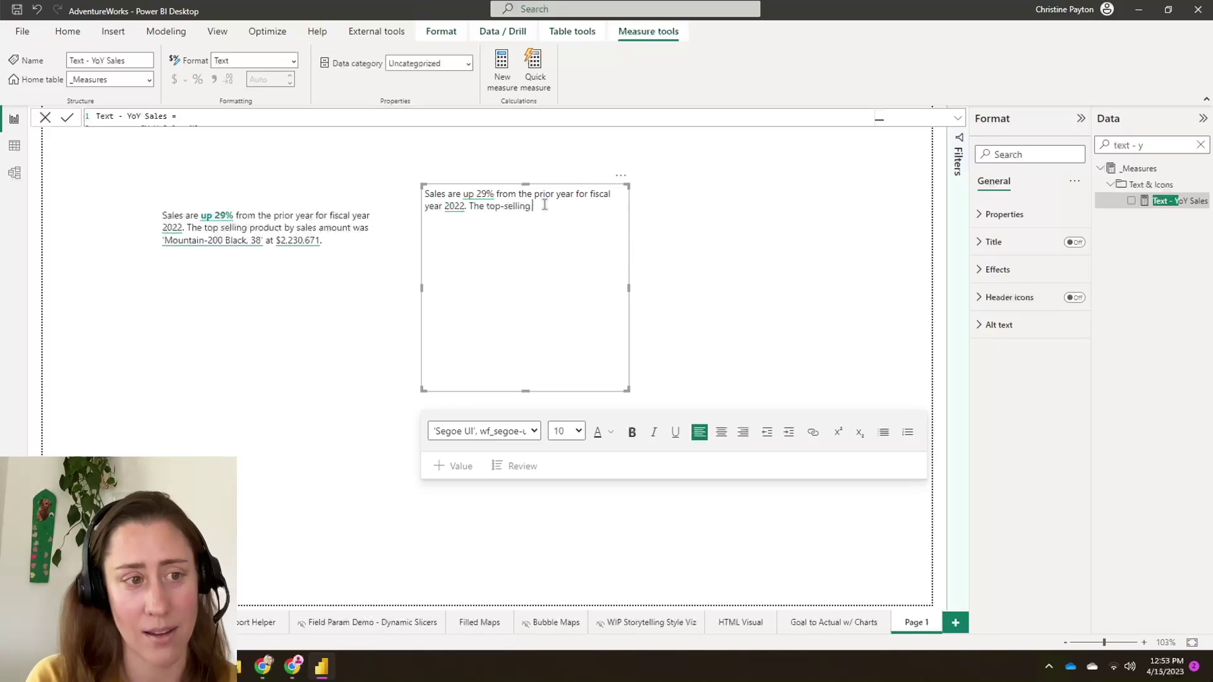
text(produc)
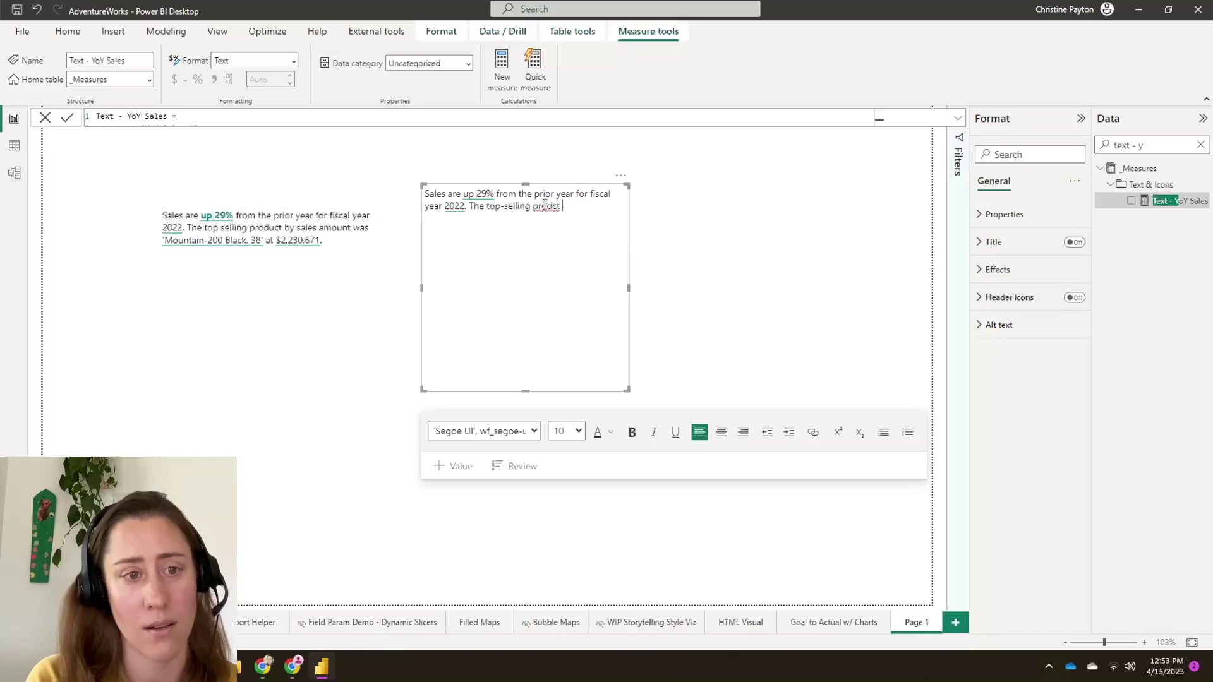
text(t by s)
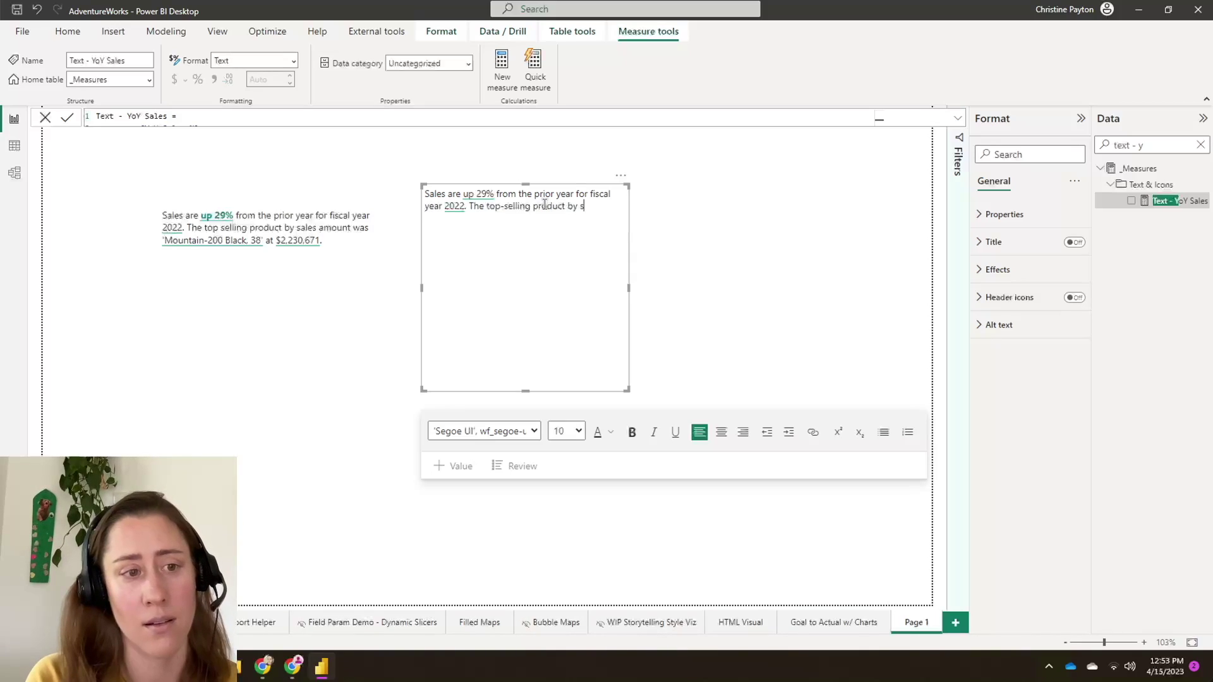
text(ales amount was)
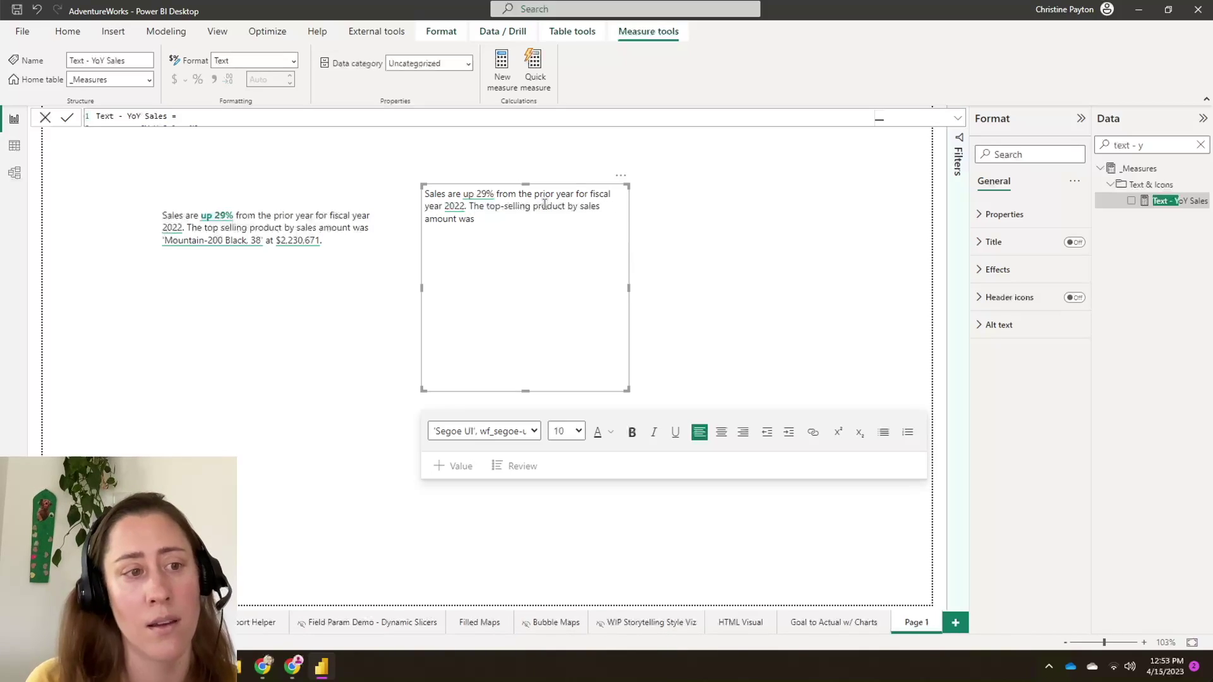
click(194, 248)
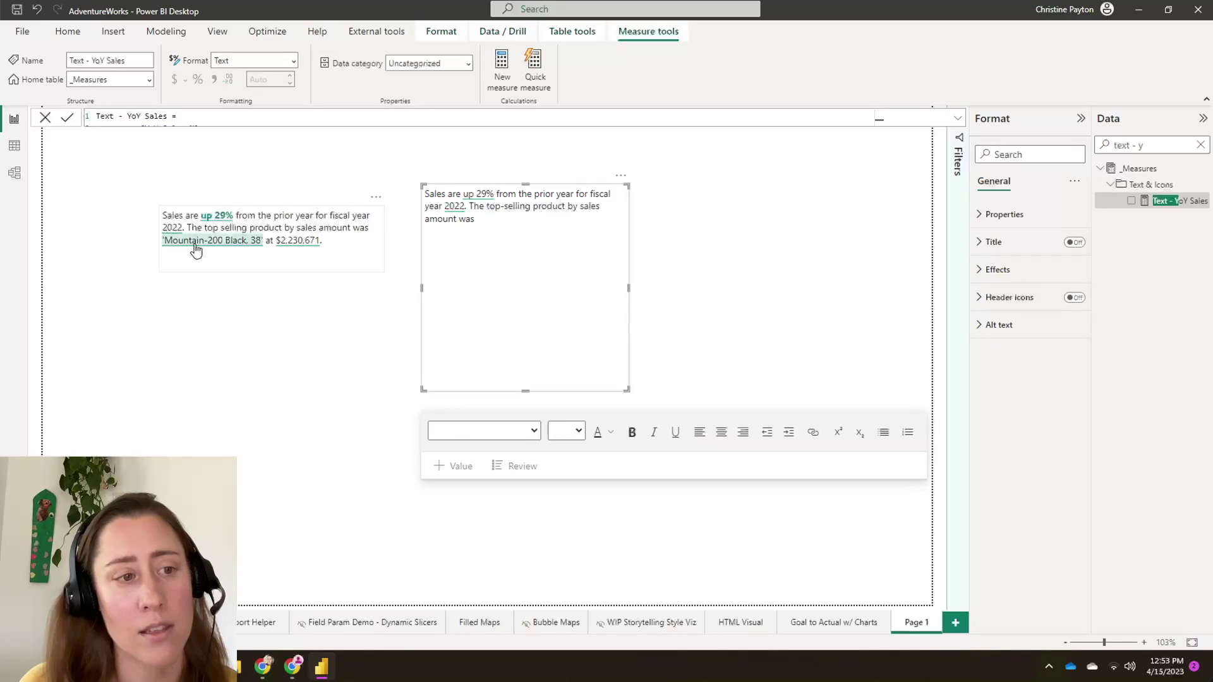
click(214, 246)
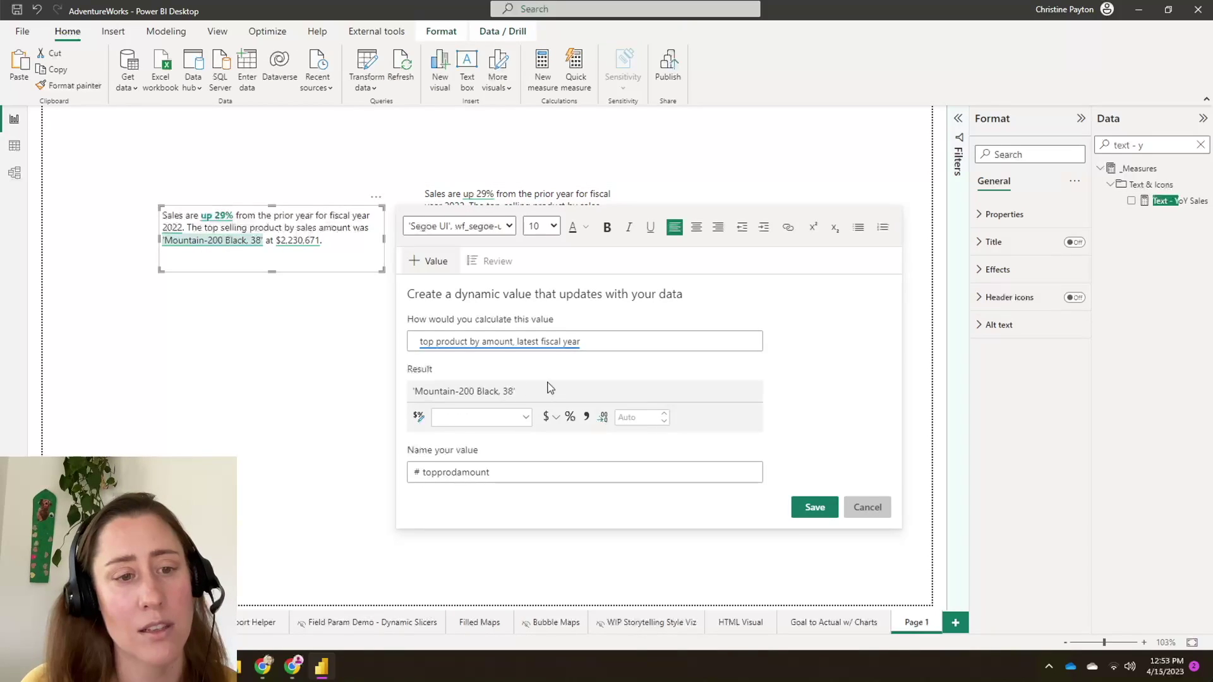
click(887, 517)
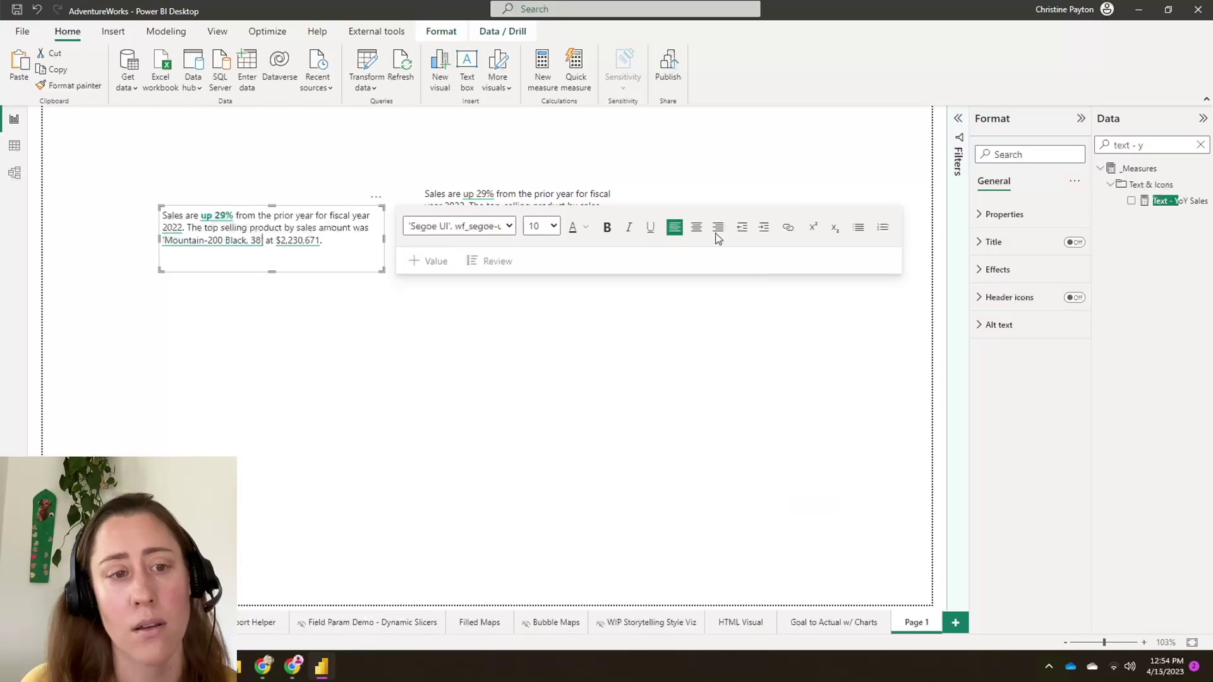
click(698, 476)
click(501, 238)
click(504, 218)
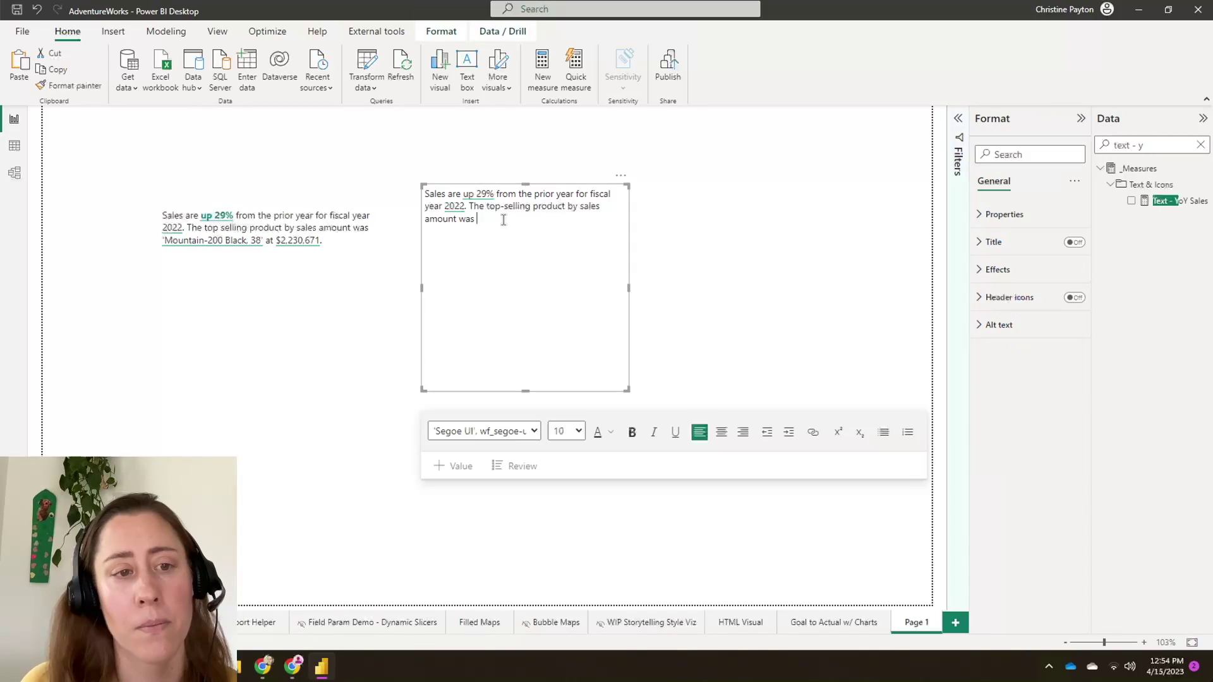
Step: Insert the 'top product by amount, latest fiscal year' dynamic value, named topproduct
click(457, 466)
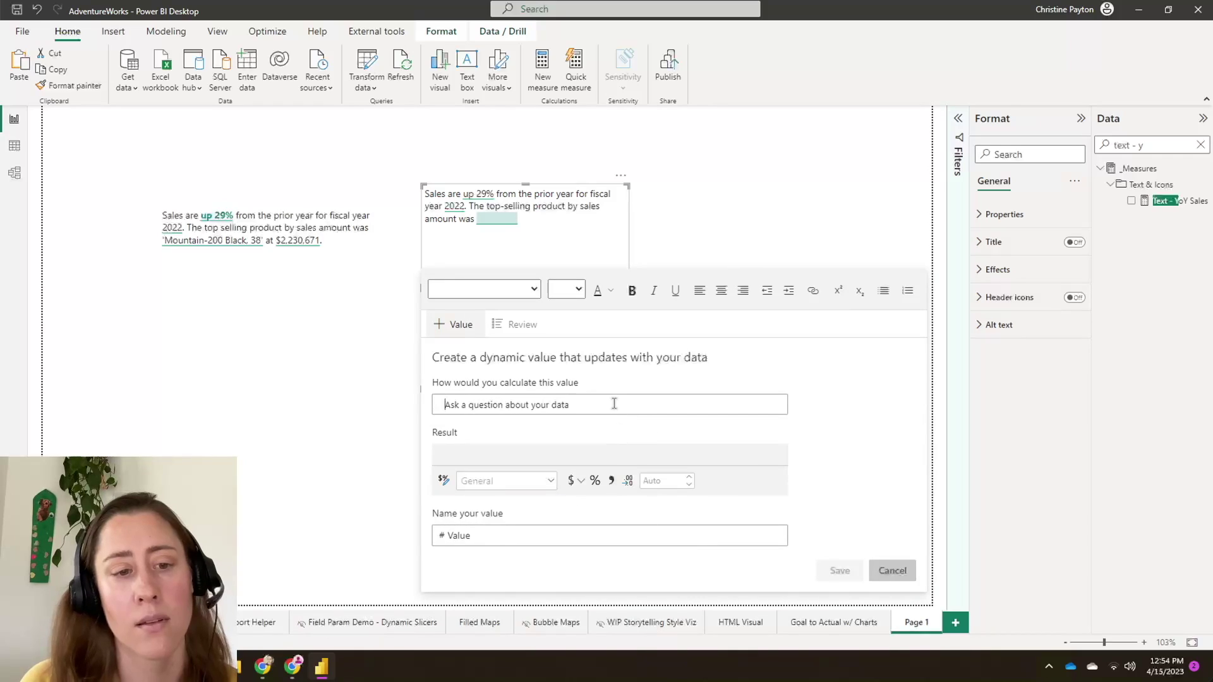
text(top produc)
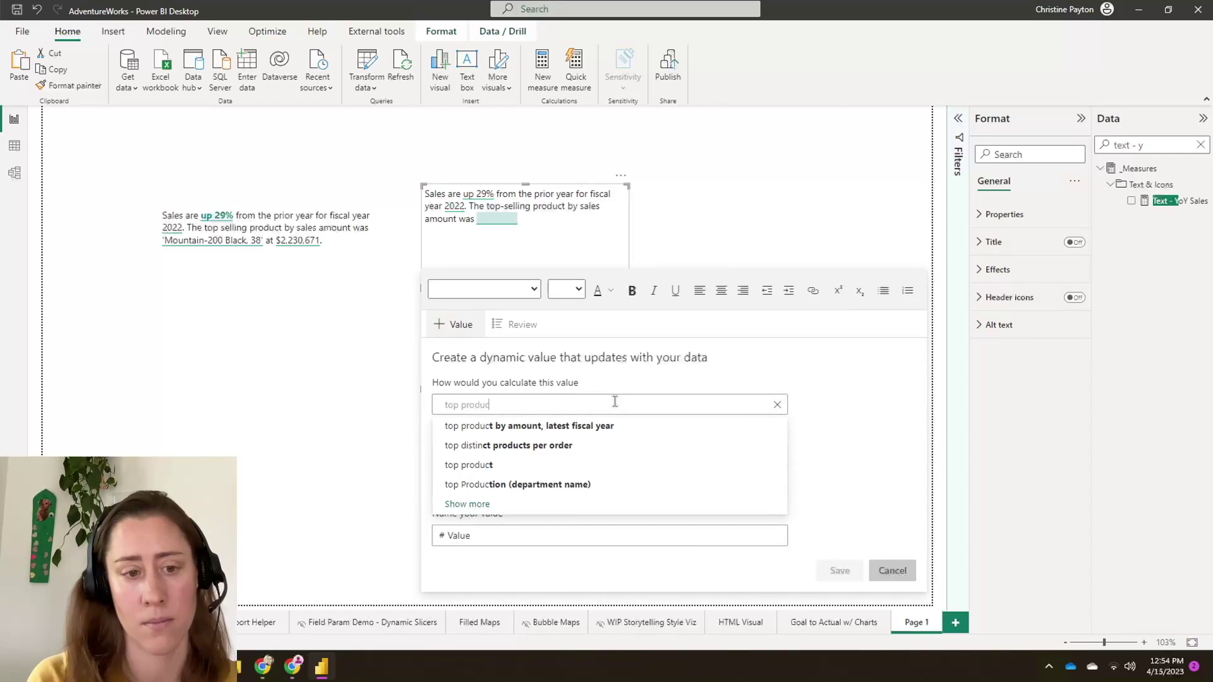
text(t by)
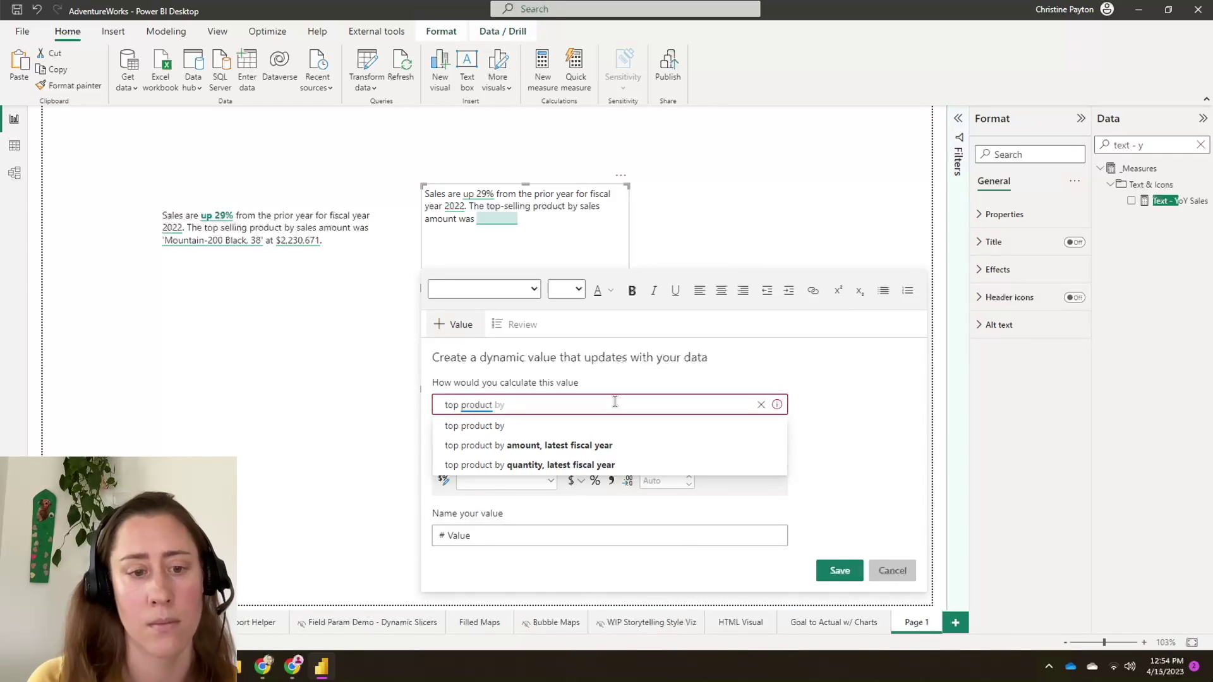
click(587, 448)
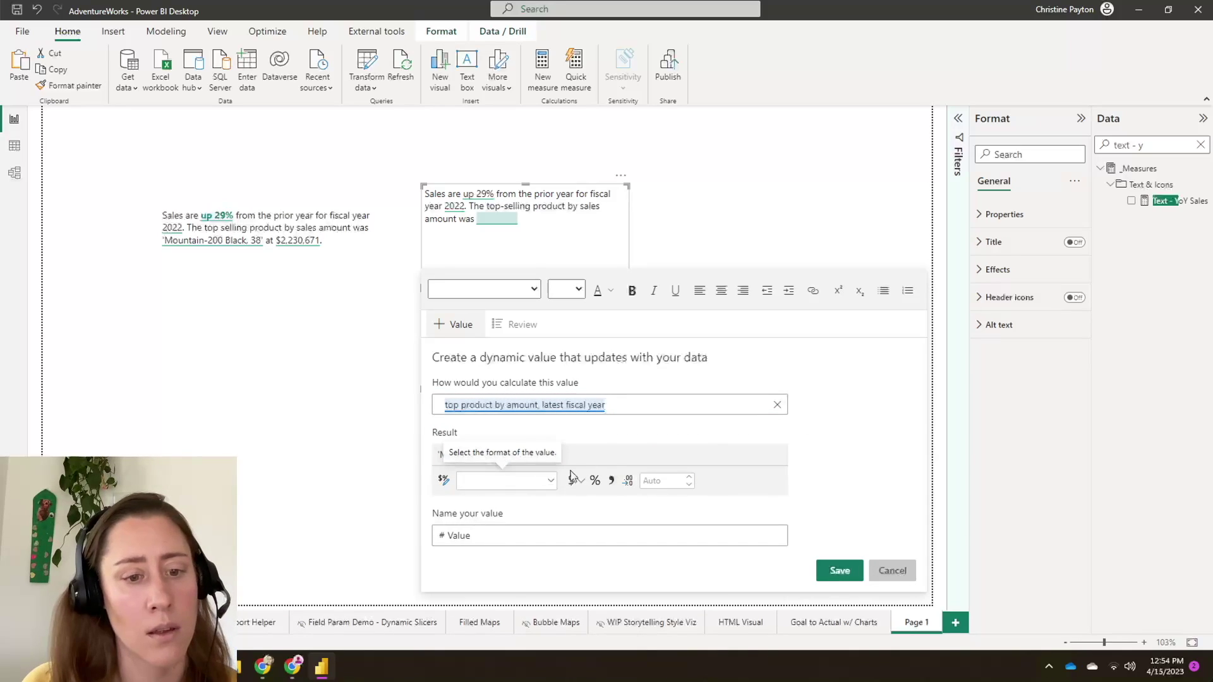
click(493, 542)
text(top)
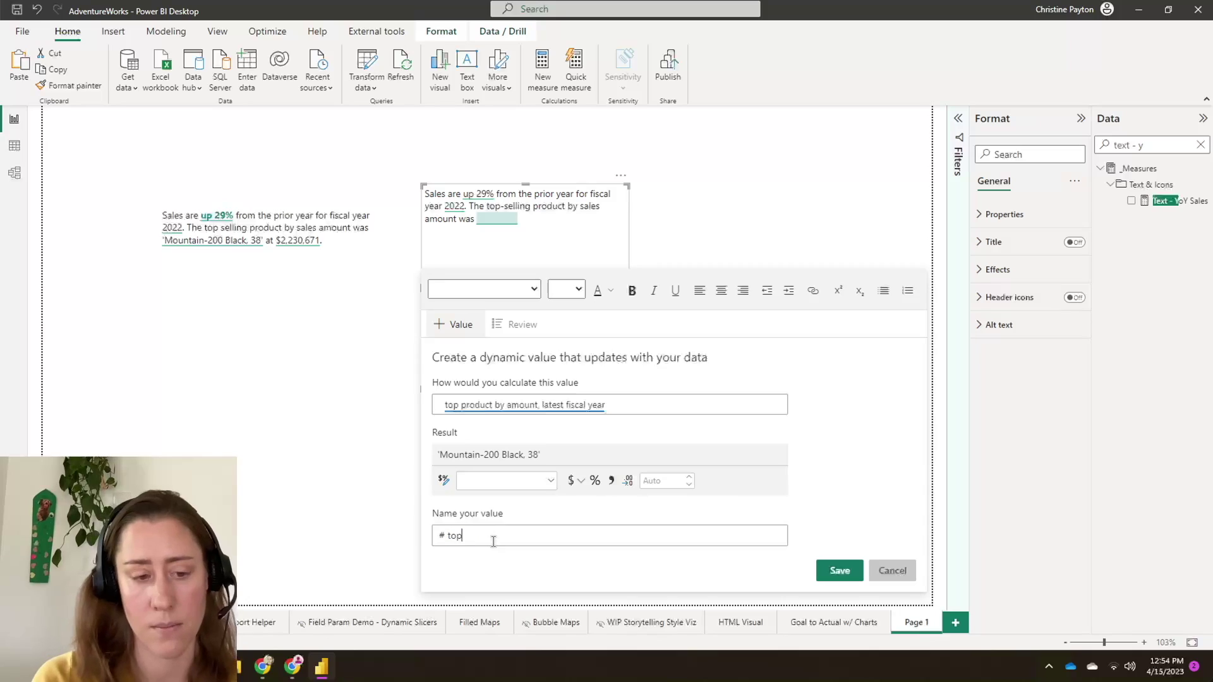
text(product)
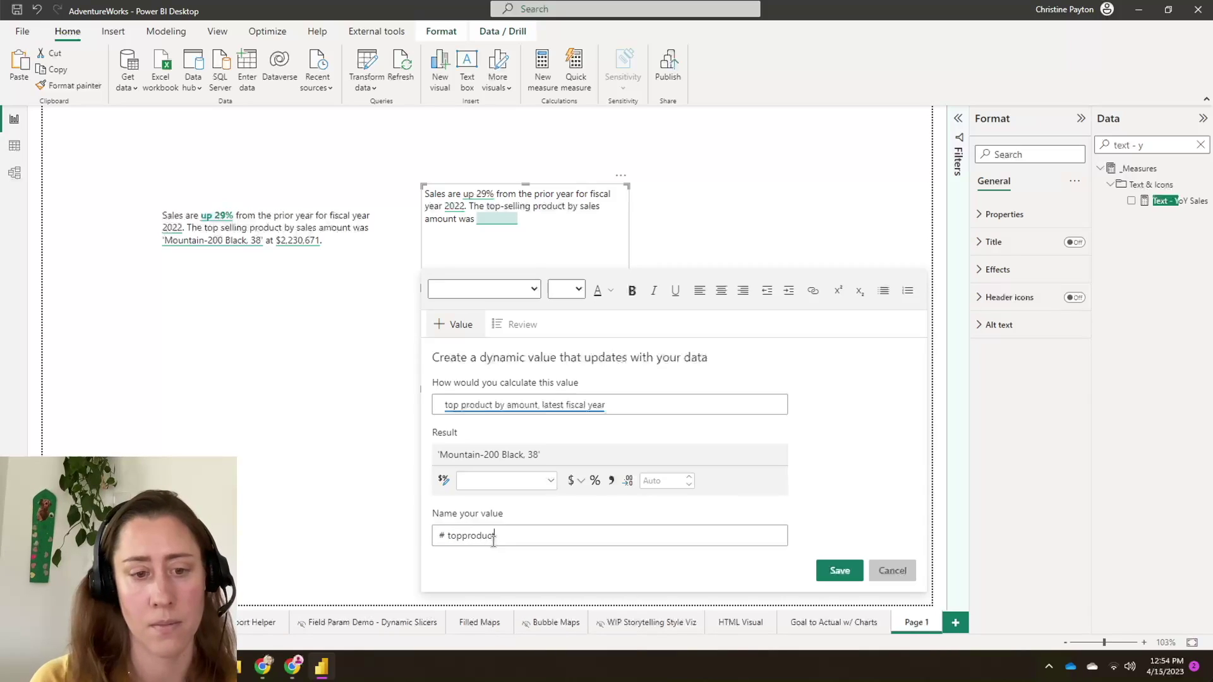
click(839, 572)
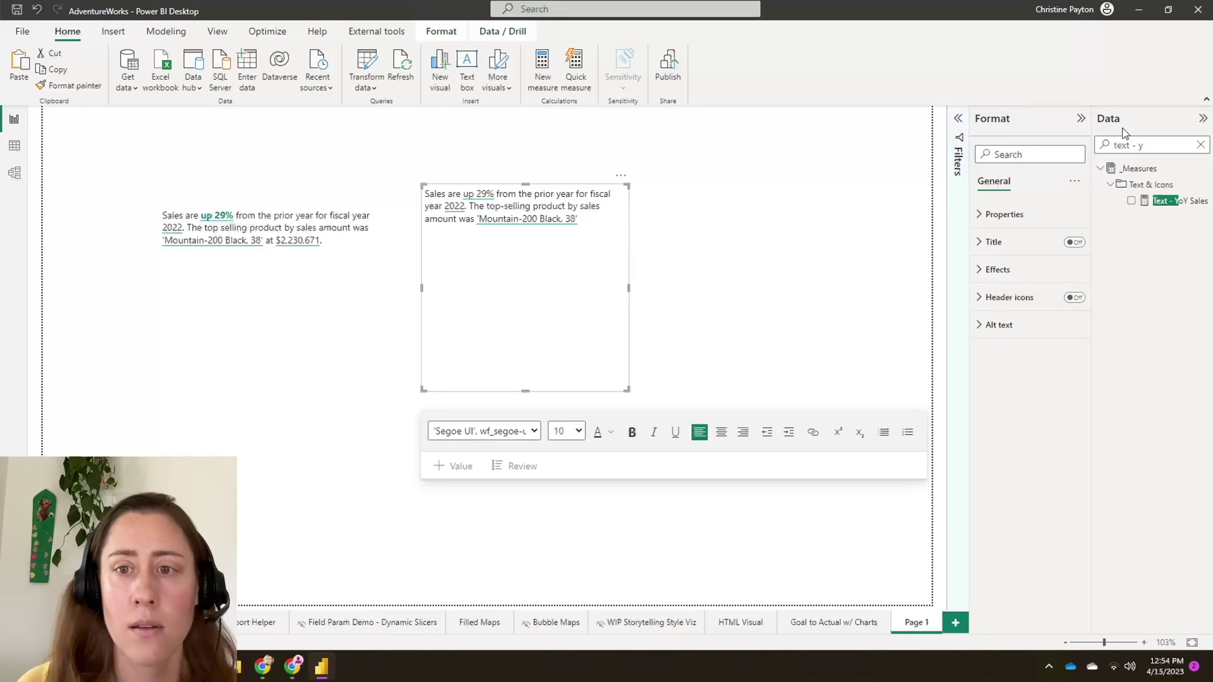
triple_click(1172, 141)
text(top product)
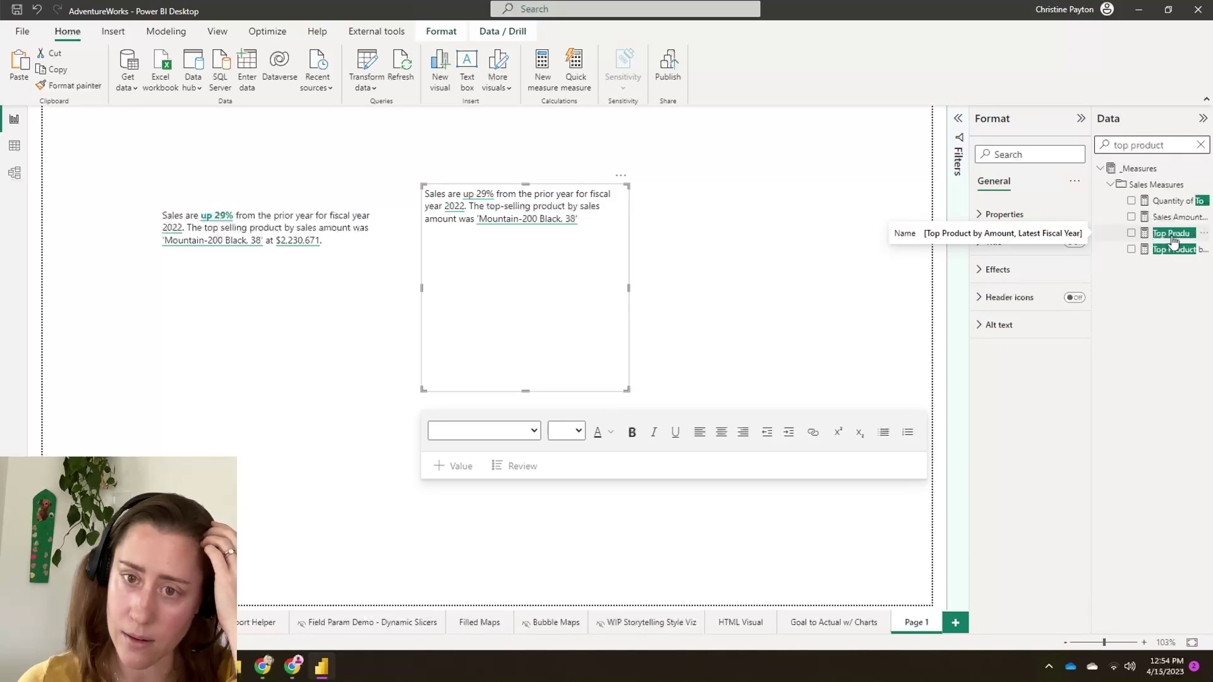
click(1172, 237)
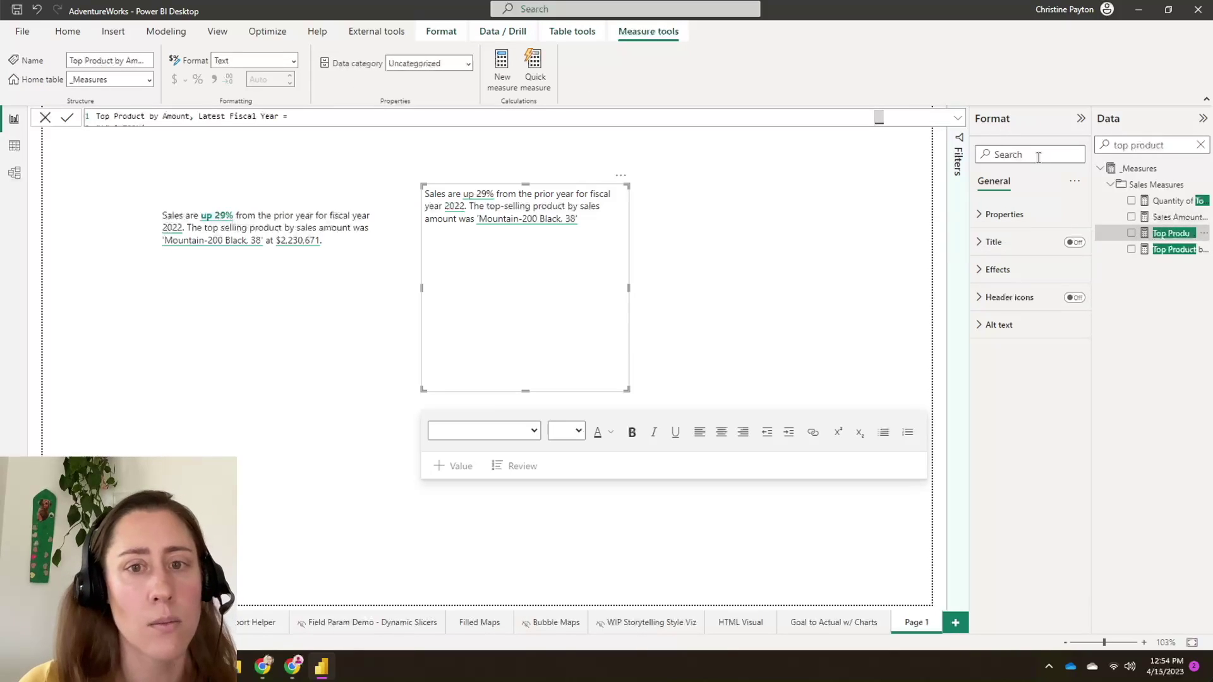
click(958, 120)
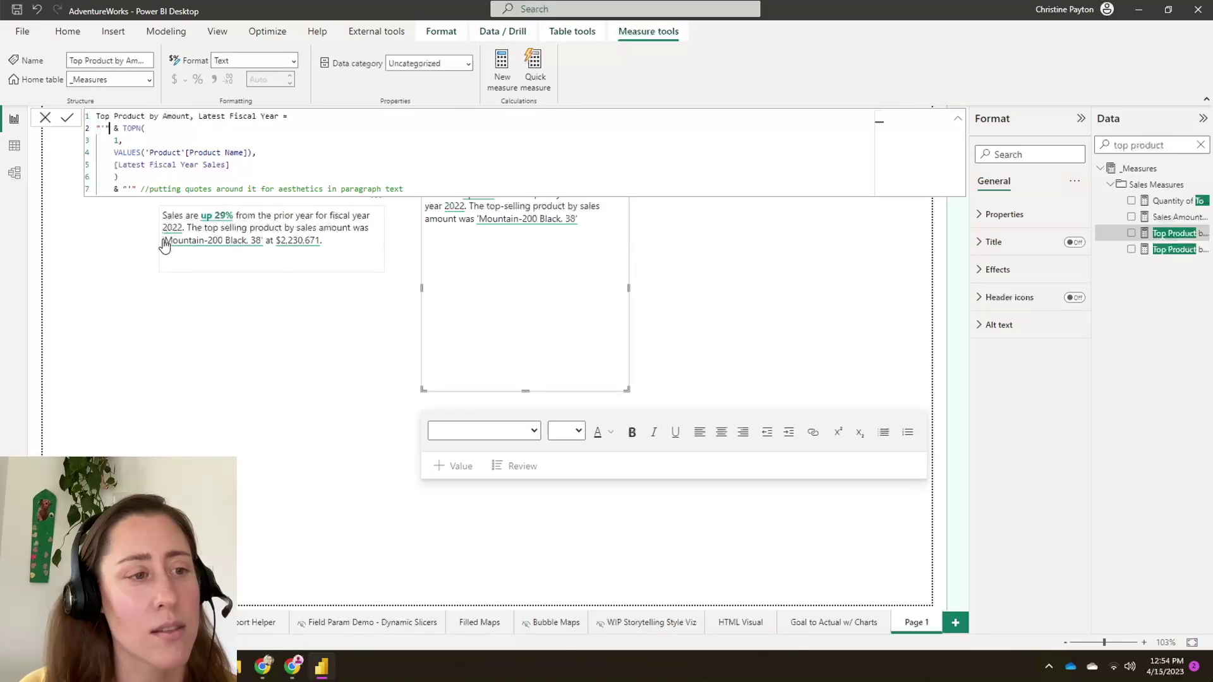
click(109, 128)
drag(118, 152, 233, 152)
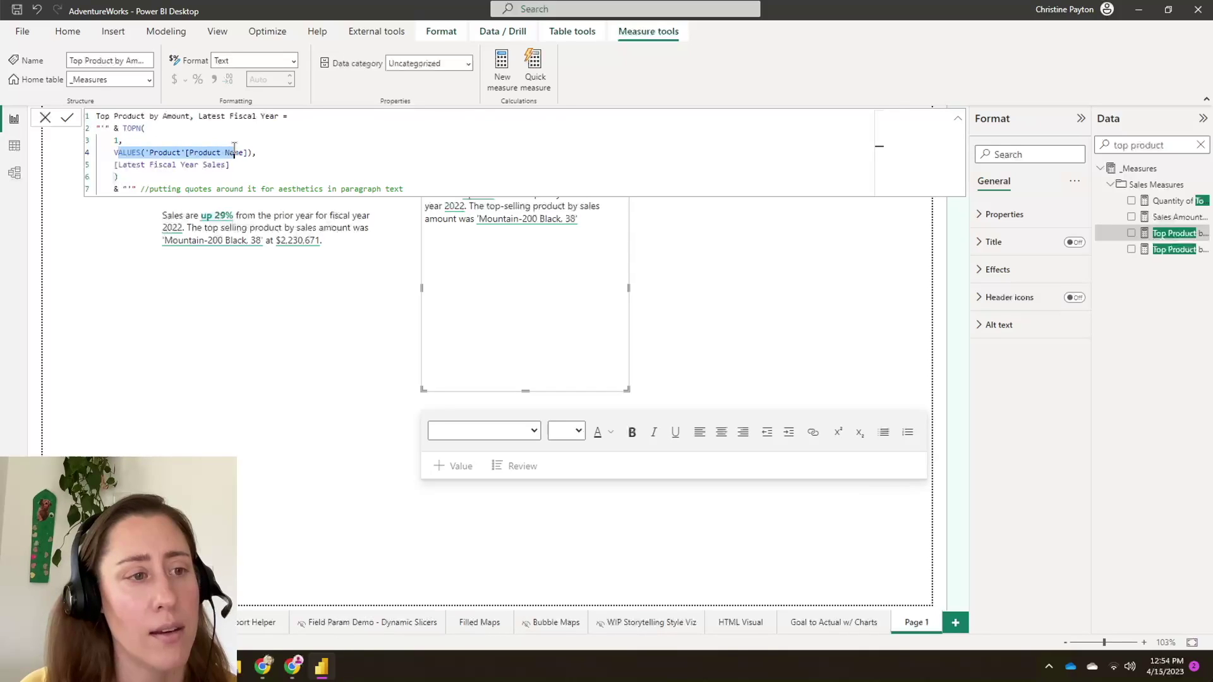
click(115, 164)
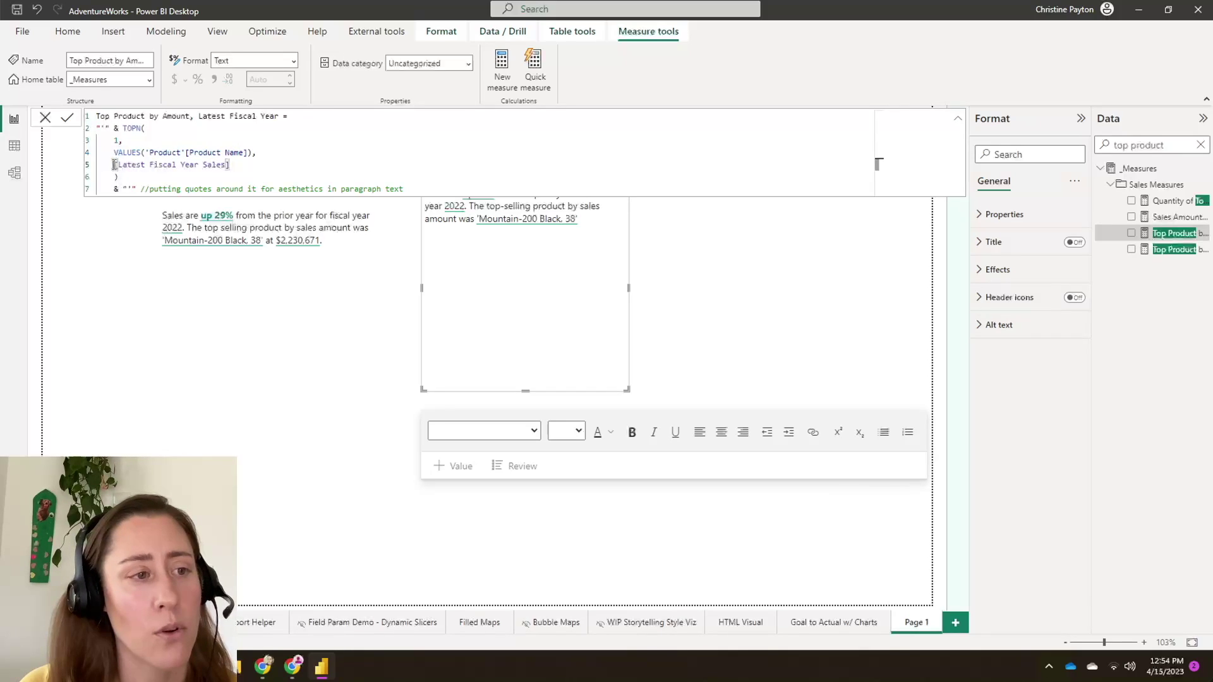
drag(114, 164, 264, 165)
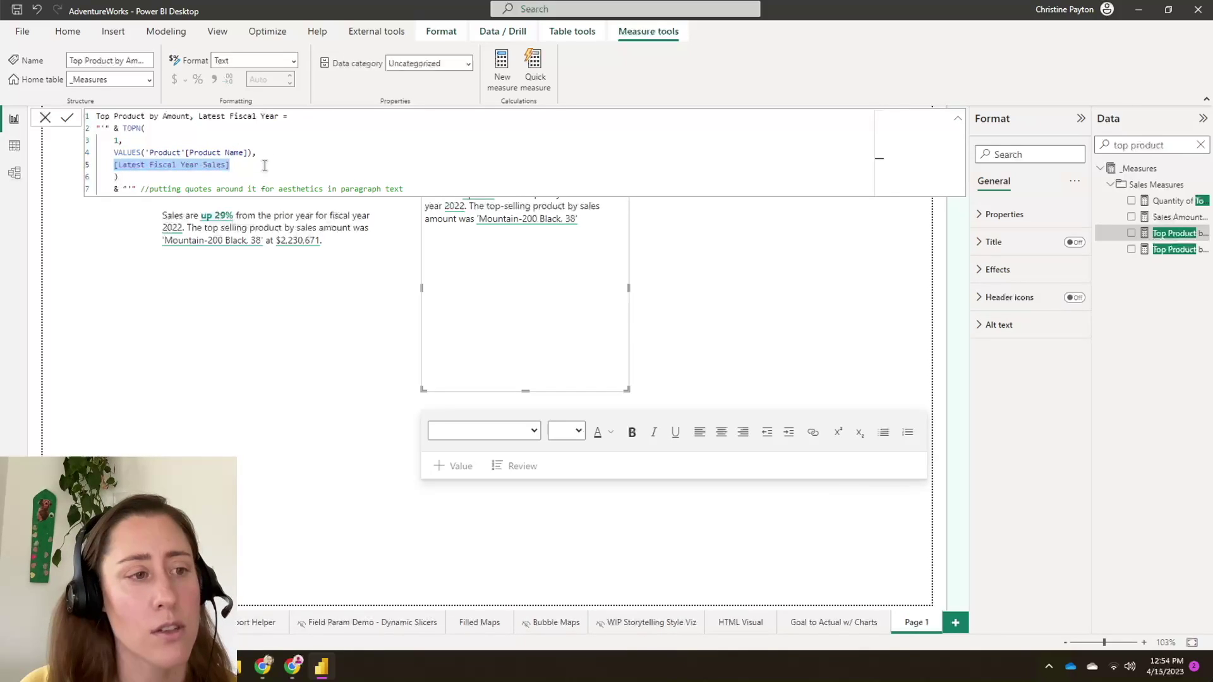
click(231, 170)
click(149, 189)
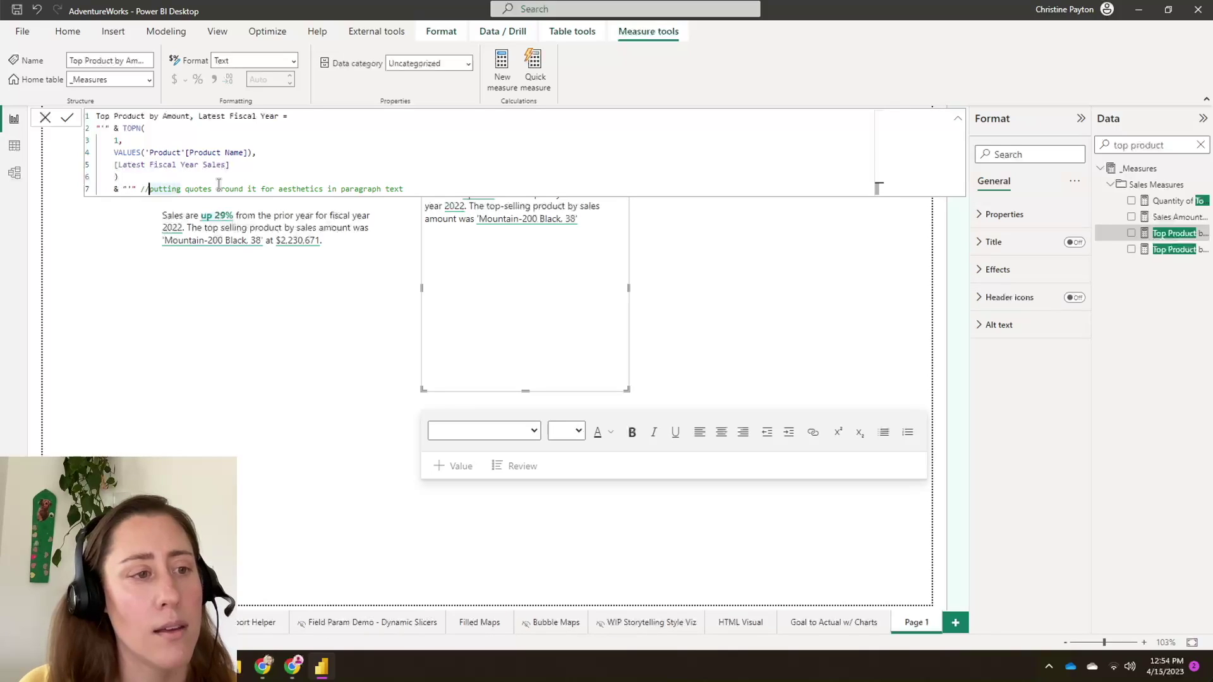
drag(229, 189, 381, 189)
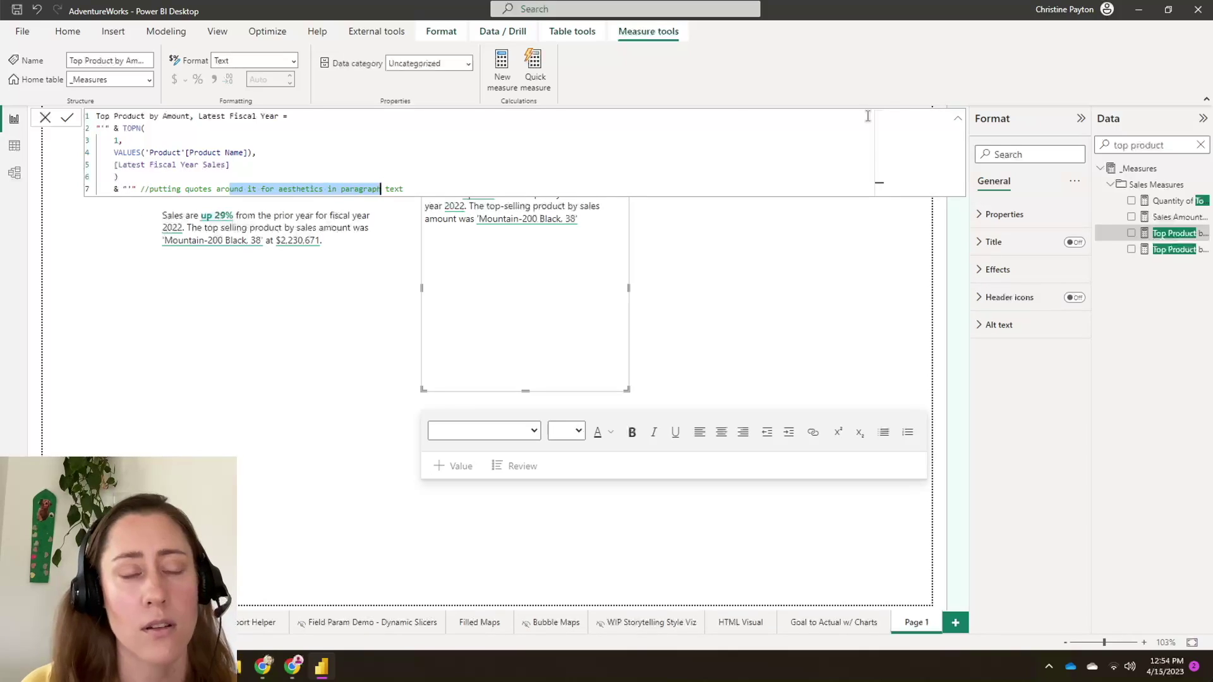
click(957, 118)
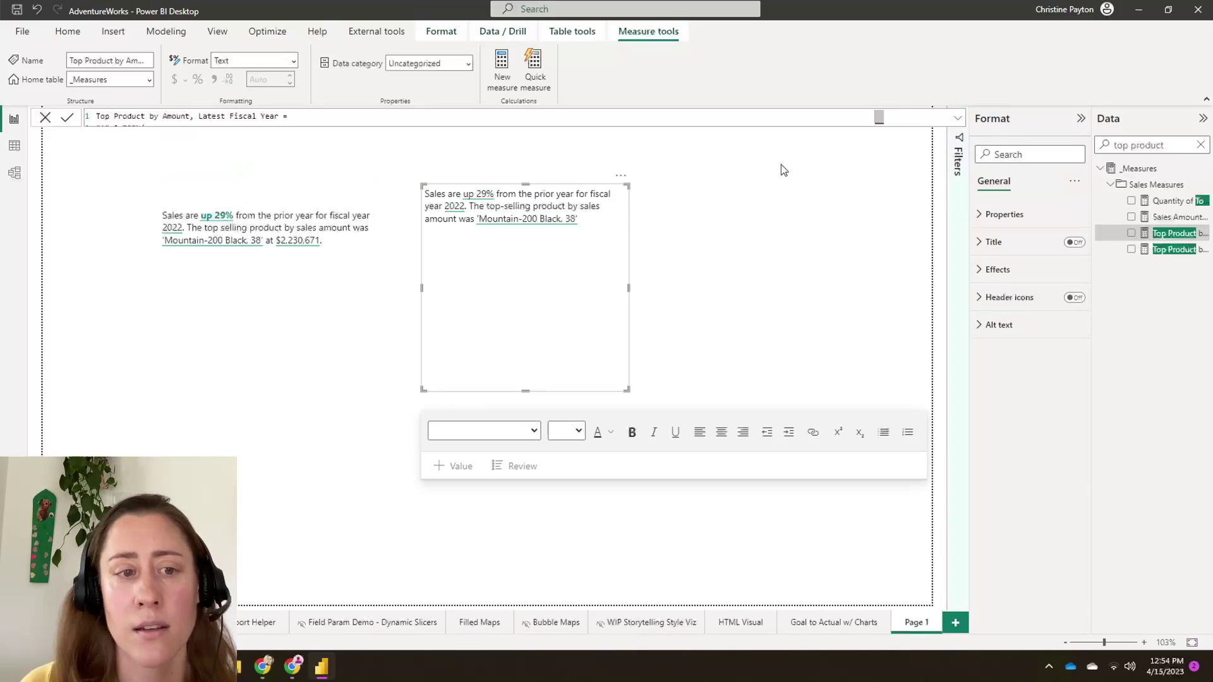
click(603, 223)
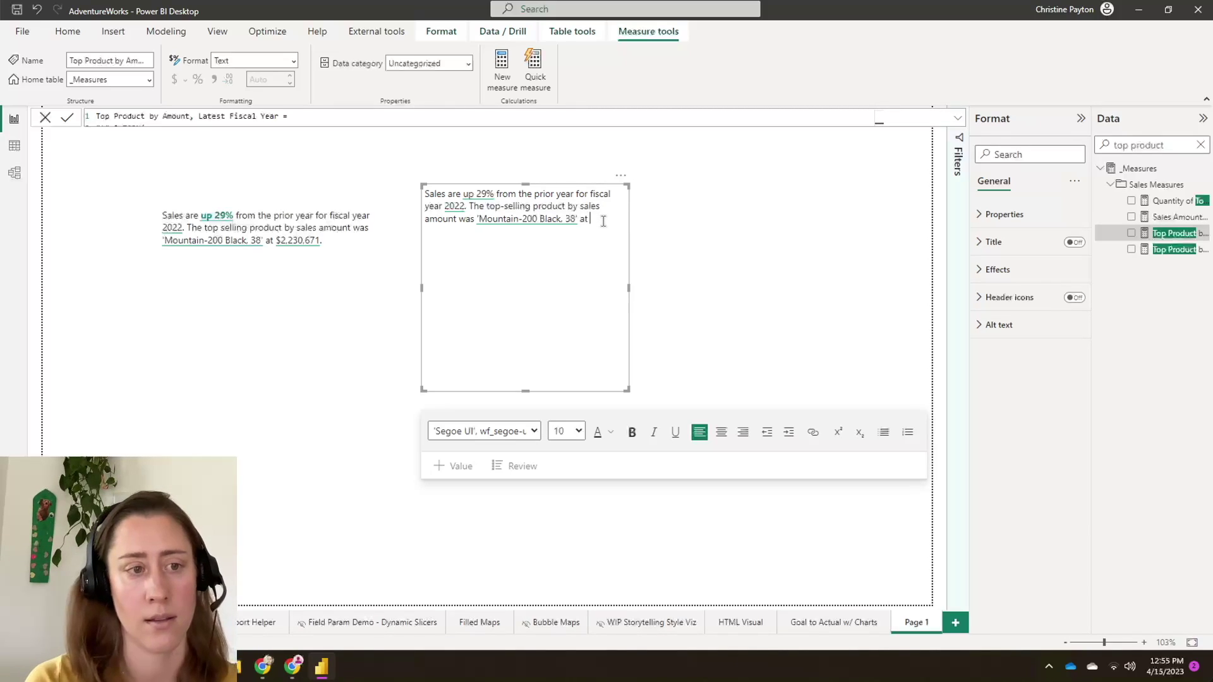
Step: Check the original sentence's $2,230,671 value definition, then reselect the new text box
click(303, 246)
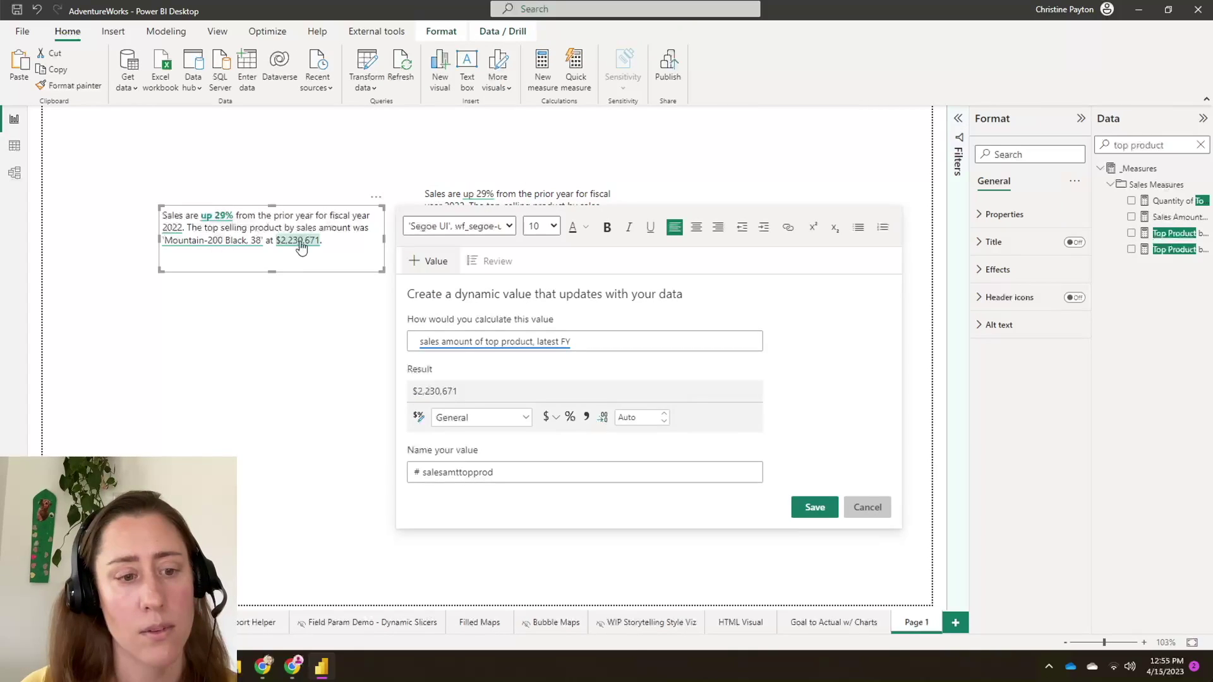
click(887, 510)
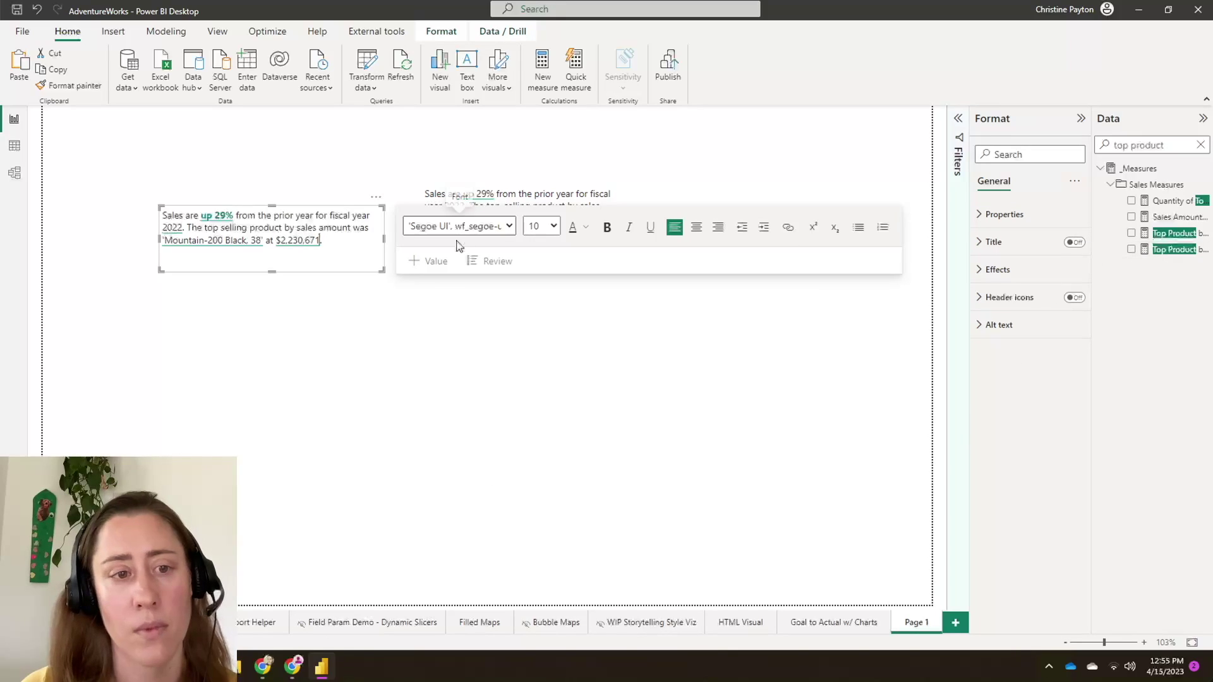
click(525, 417)
click(564, 285)
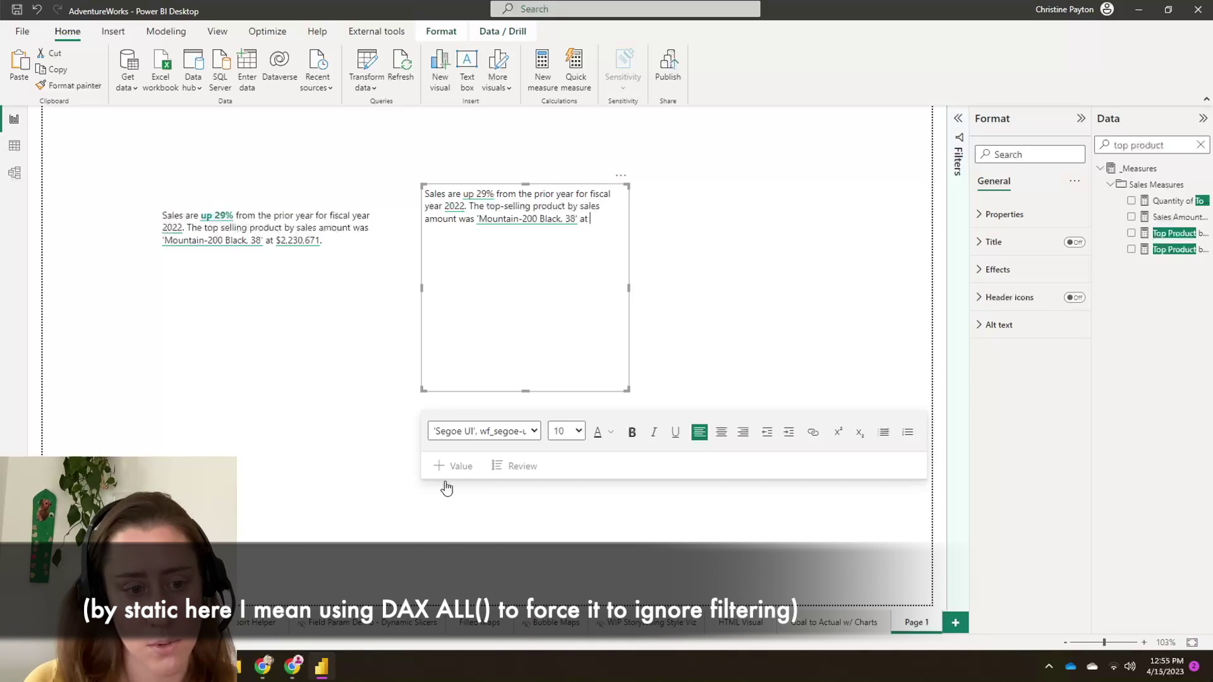
Step: Insert the 'sales amount of top product, latest FY' value ($2,230,671) after 'at', named salestopprod
click(459, 467)
click(618, 399)
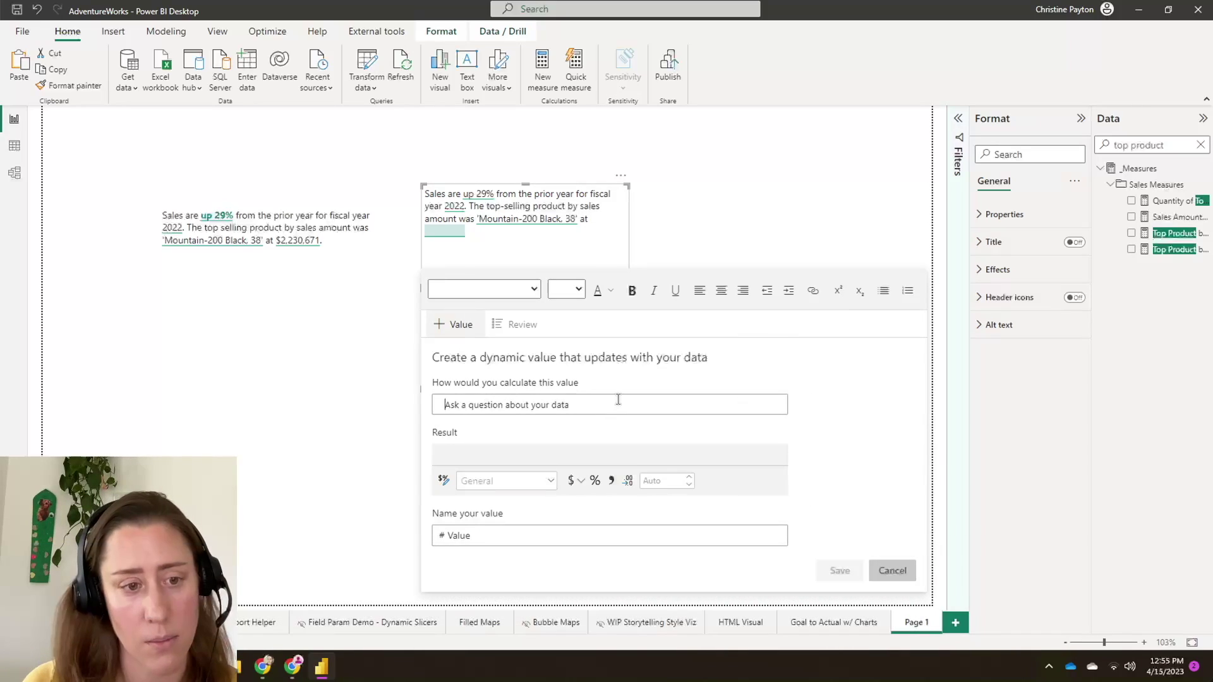
text(top)
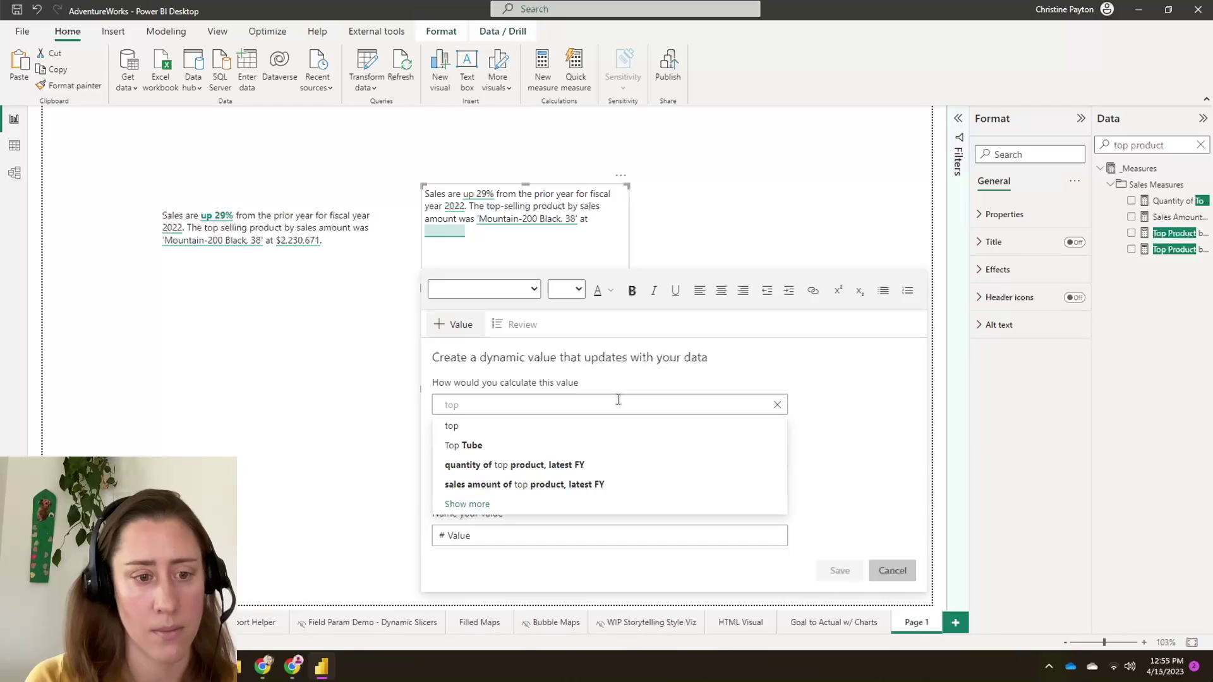
click(598, 484)
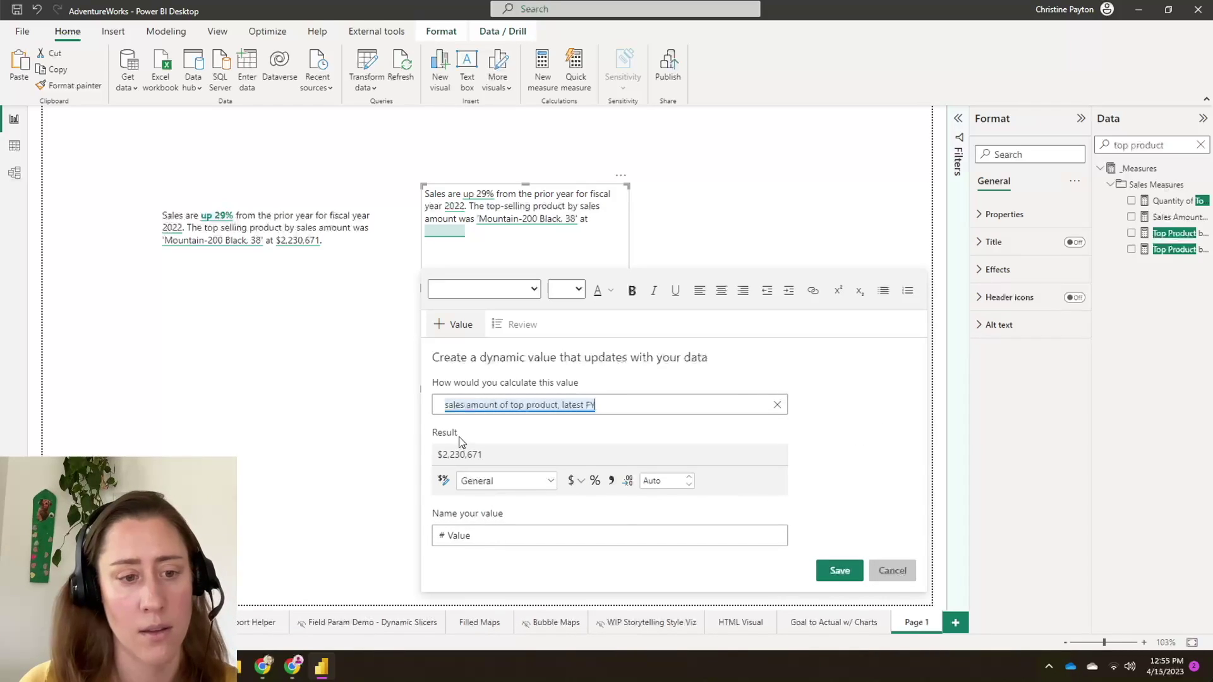
click(502, 535)
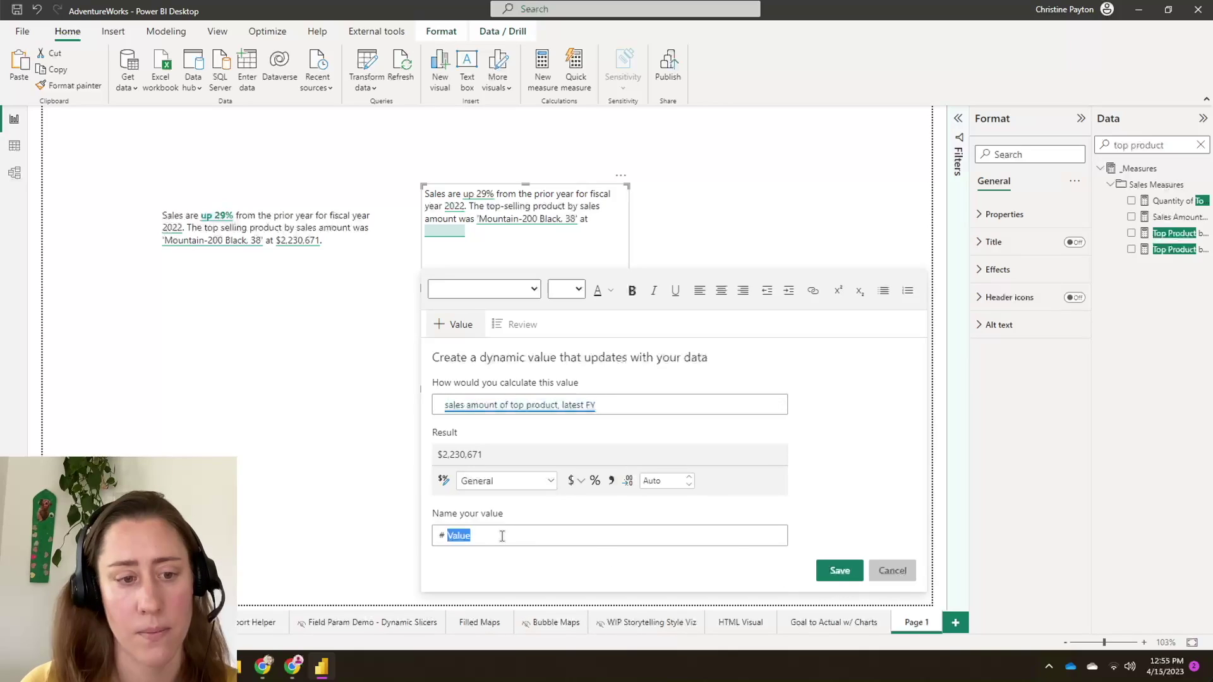
text(sa)
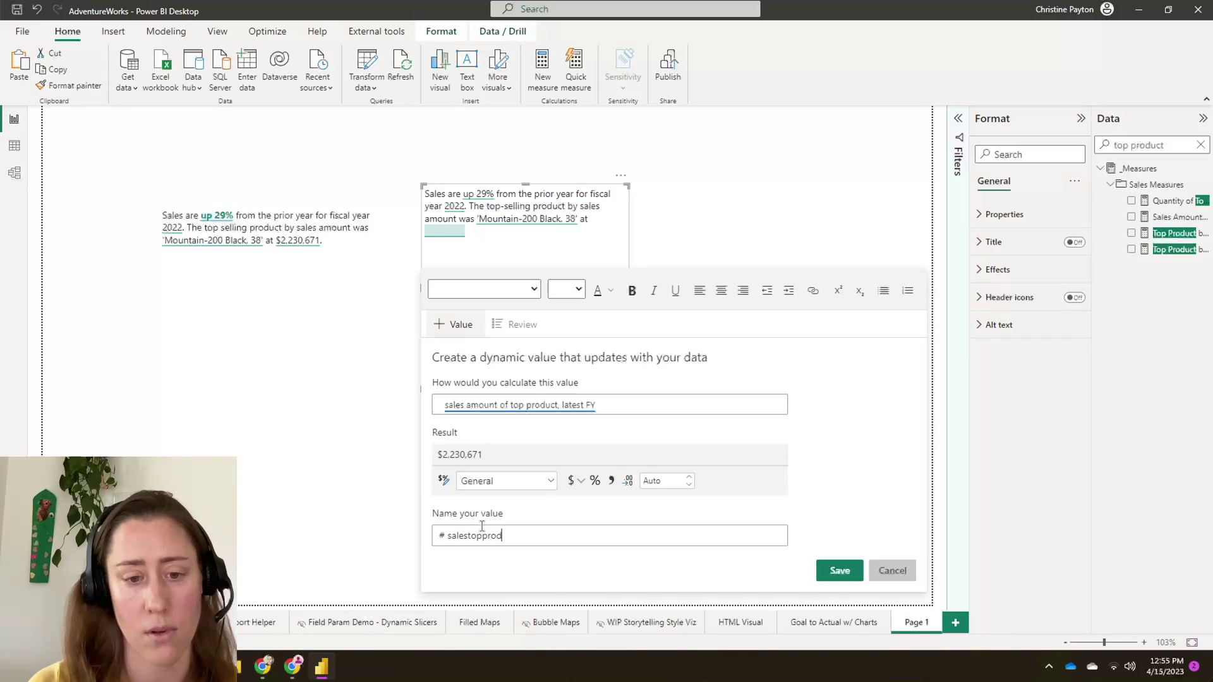
click(835, 572)
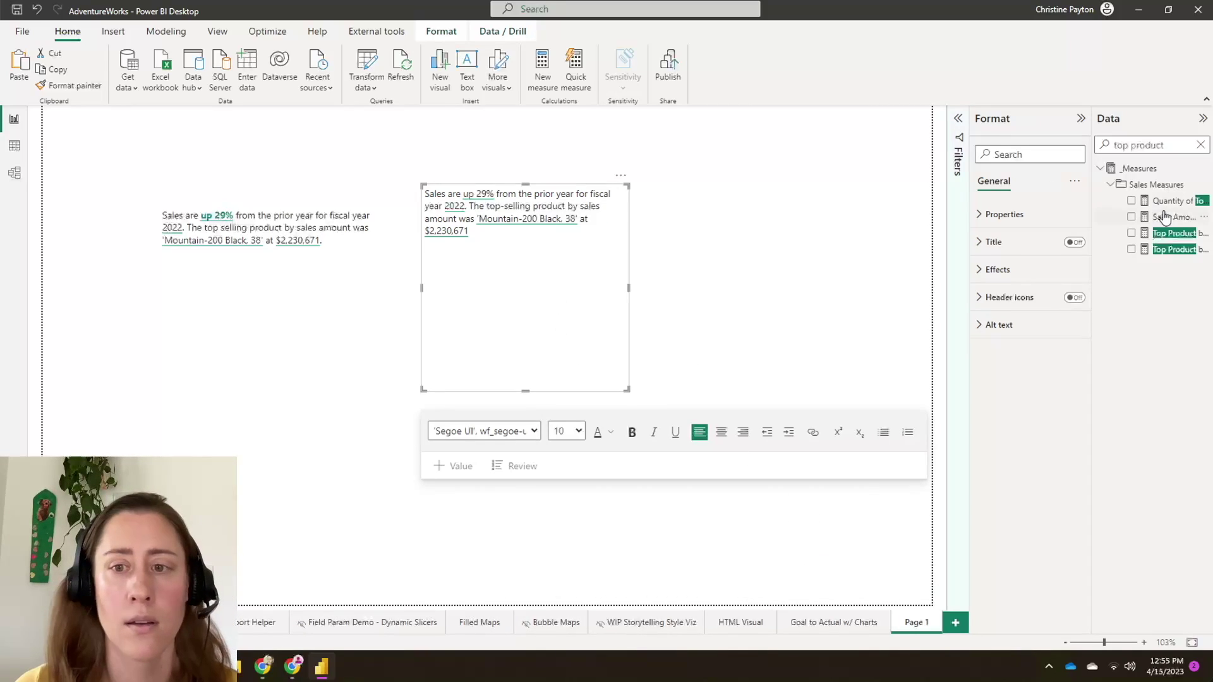
click(1174, 251)
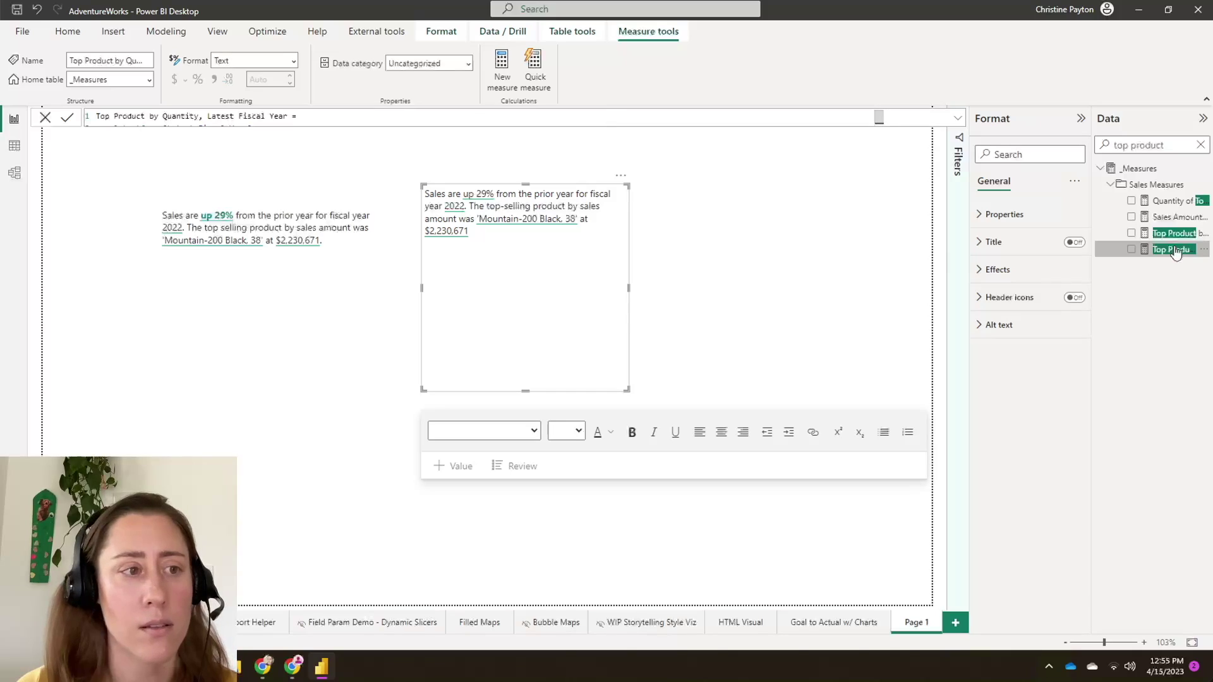
Step: Open the Sales Amount of Top Product, Latest FY measure and expand its DAX formula
double_click(1163, 139)
triple_click(1165, 139)
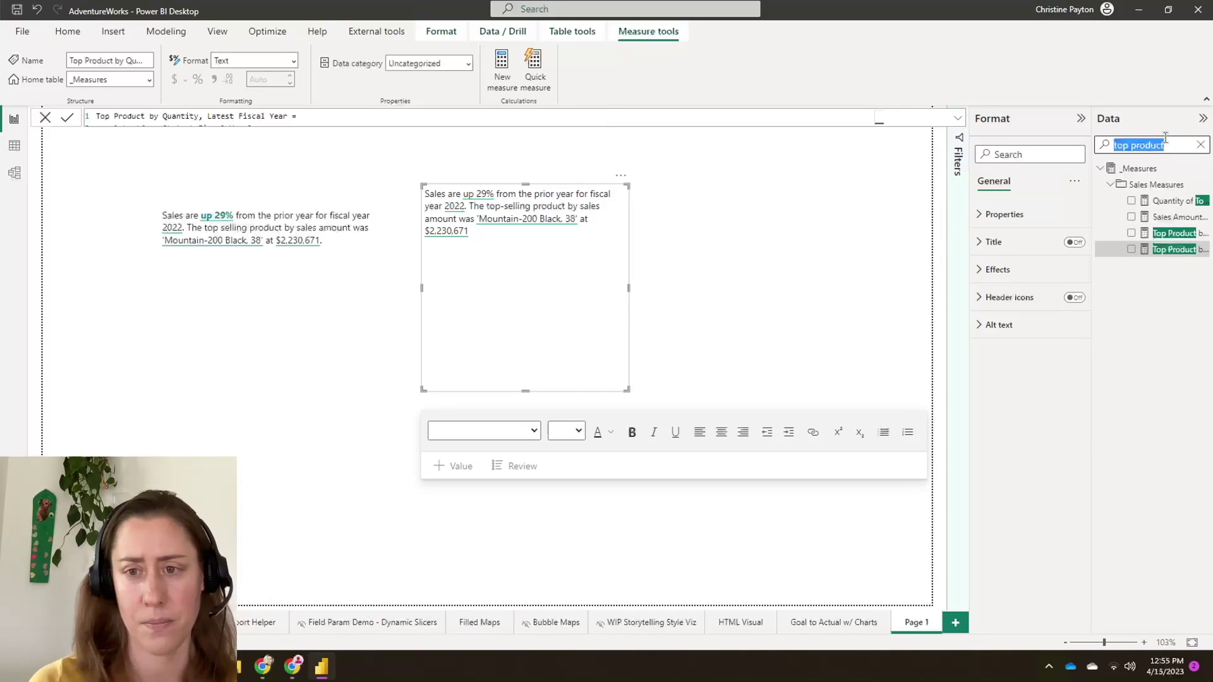
click(1174, 217)
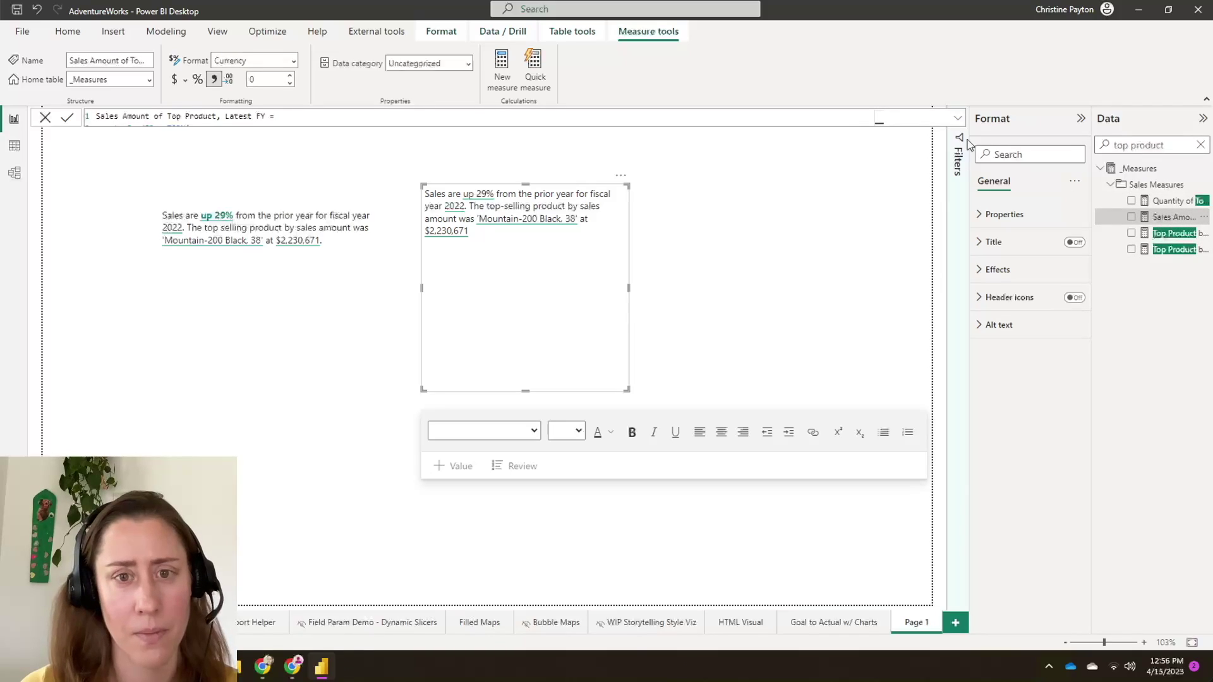
click(959, 119)
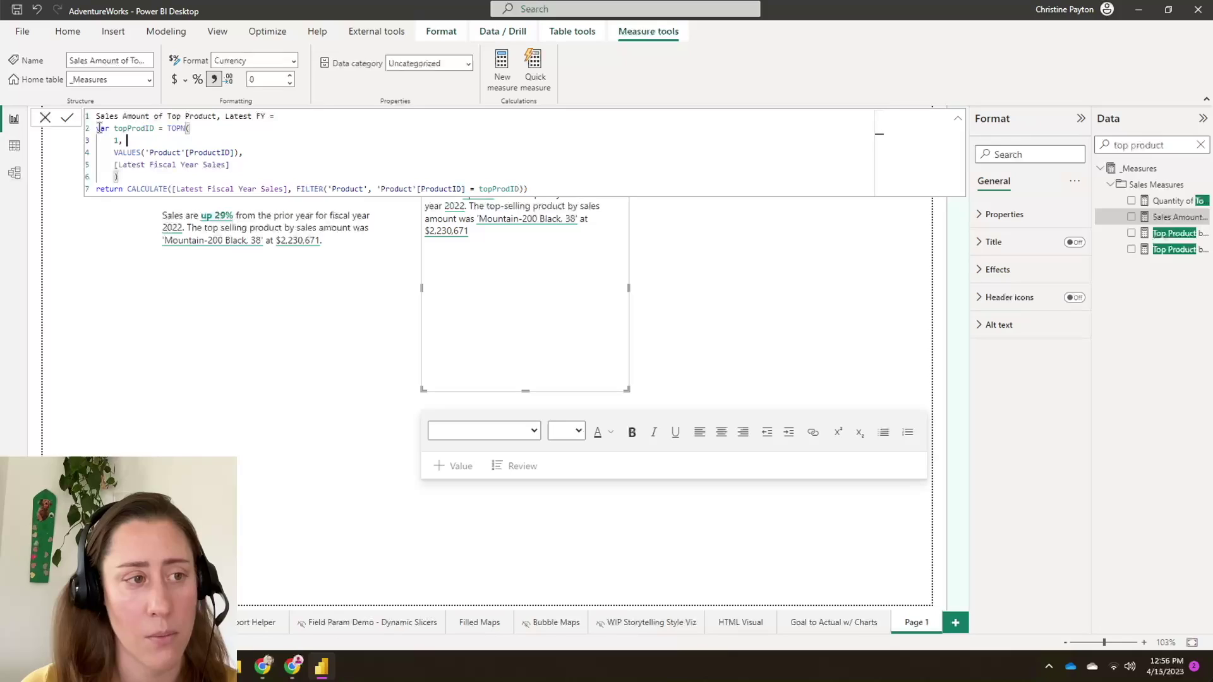
Step: Review the topProdID variable and CALCULATE/FILTER return expression, then collapse the formula
drag(97, 128, 182, 153)
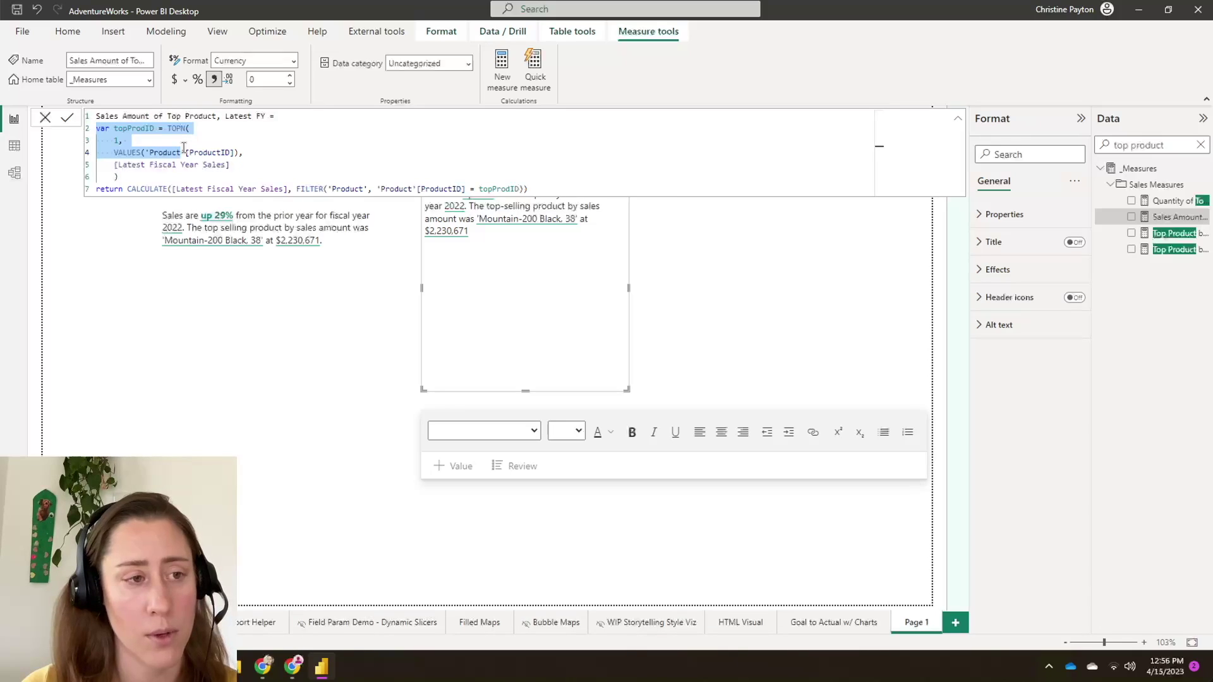
drag(127, 188, 559, 184)
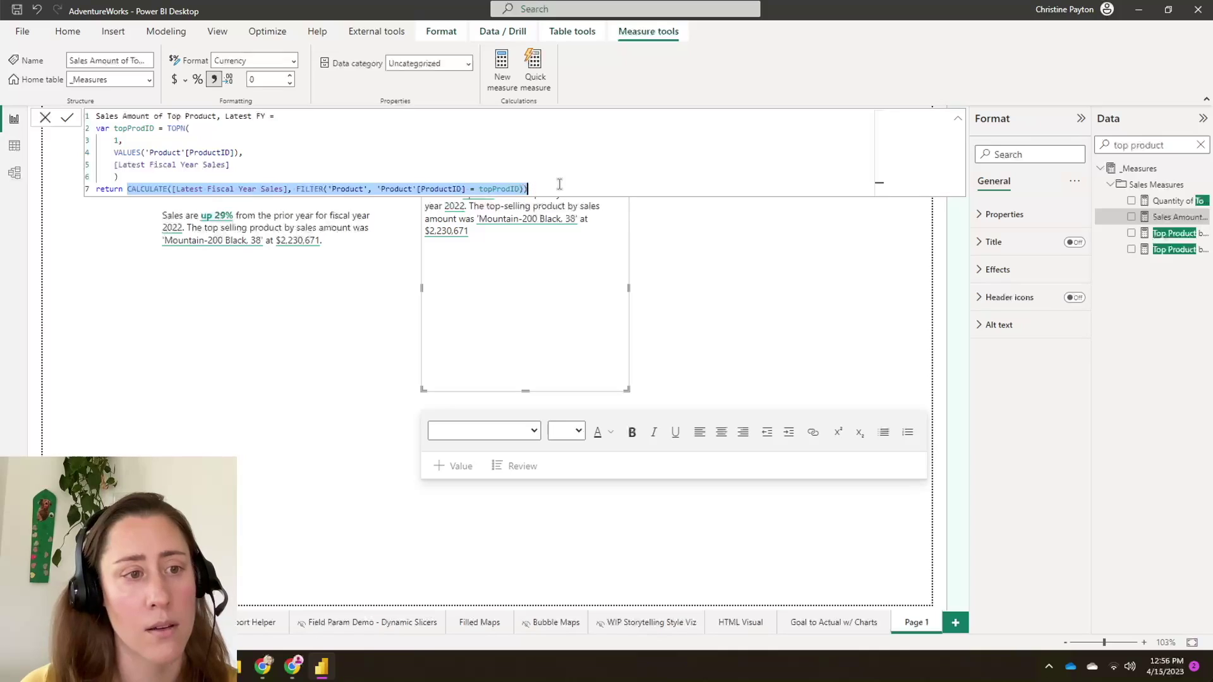
click(559, 184)
drag(207, 188, 283, 187)
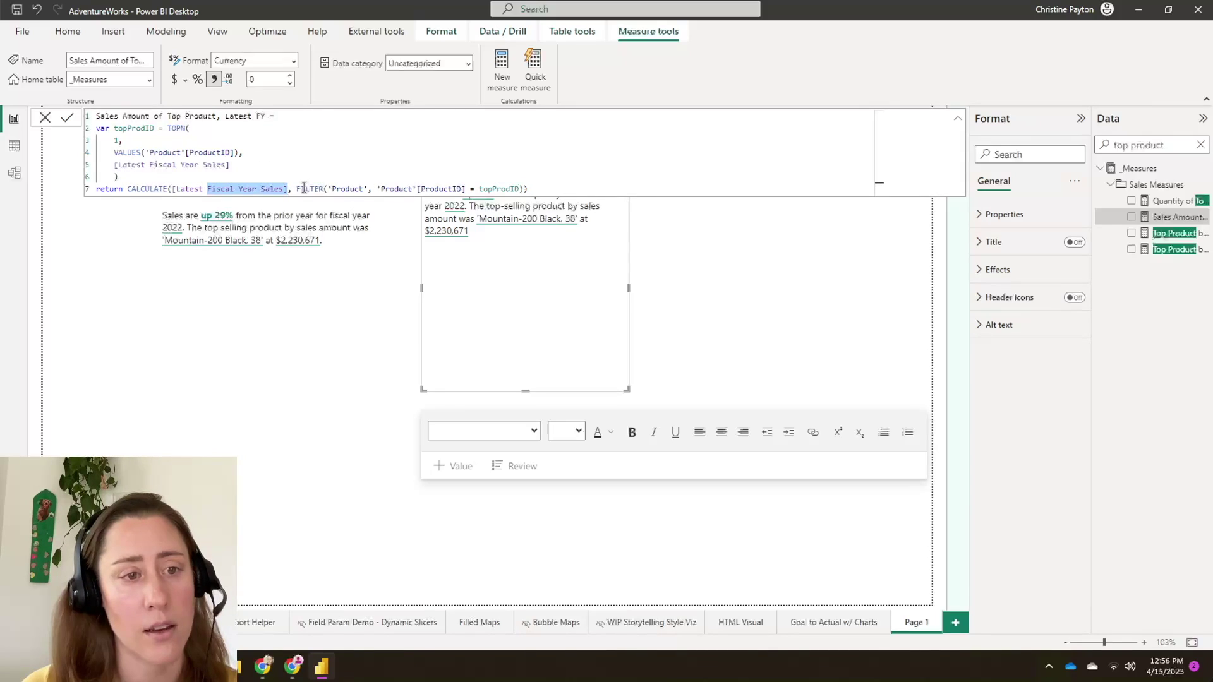
drag(300, 188, 394, 189)
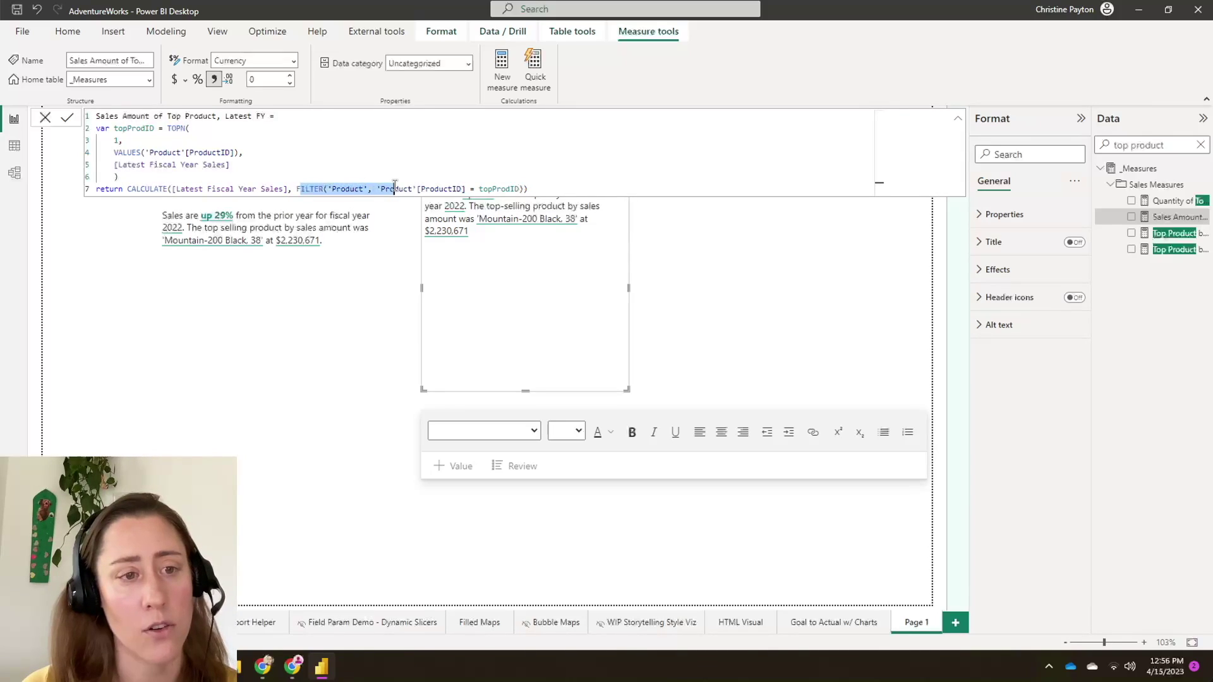
click(442, 188)
drag(480, 189, 523, 188)
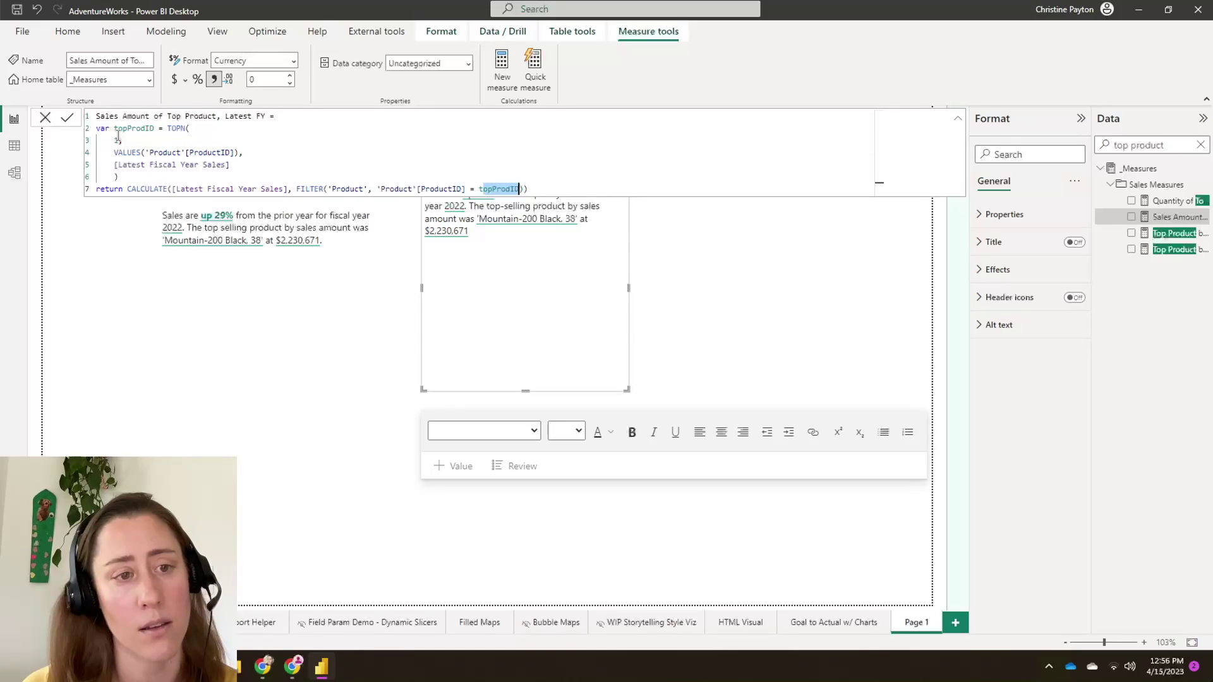
click(958, 118)
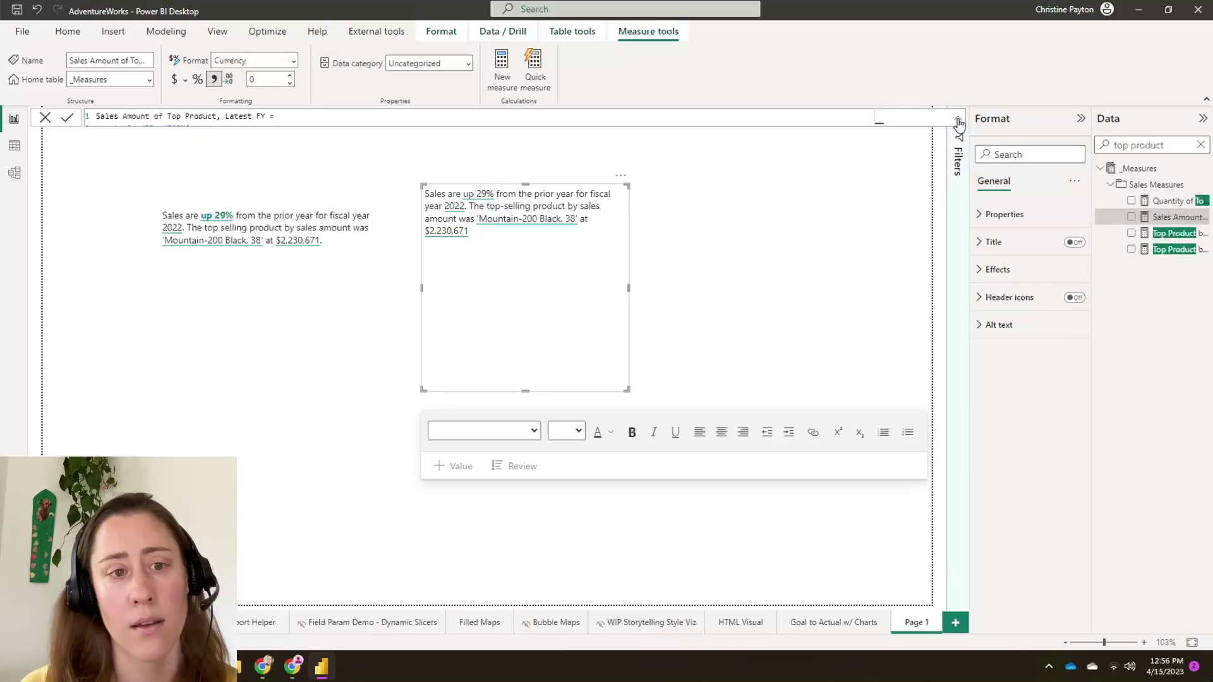
Step: Add a period at the end of the sentence and select the 'up 29%' value
click(558, 237)
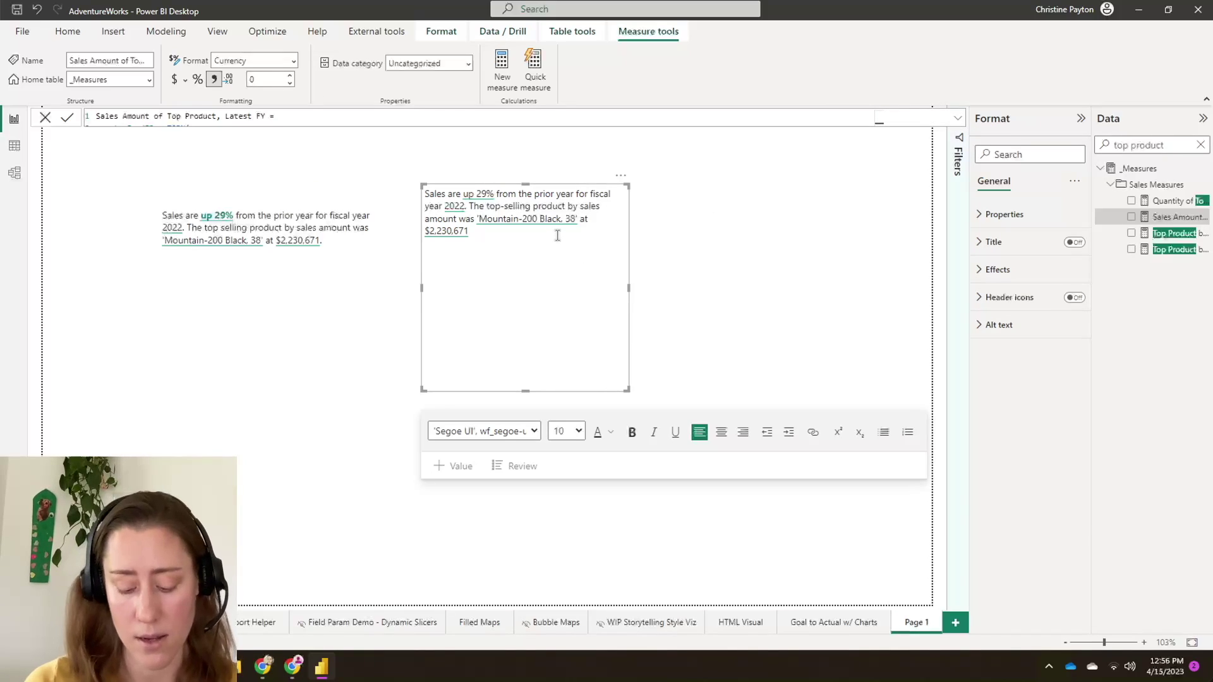
text(.)
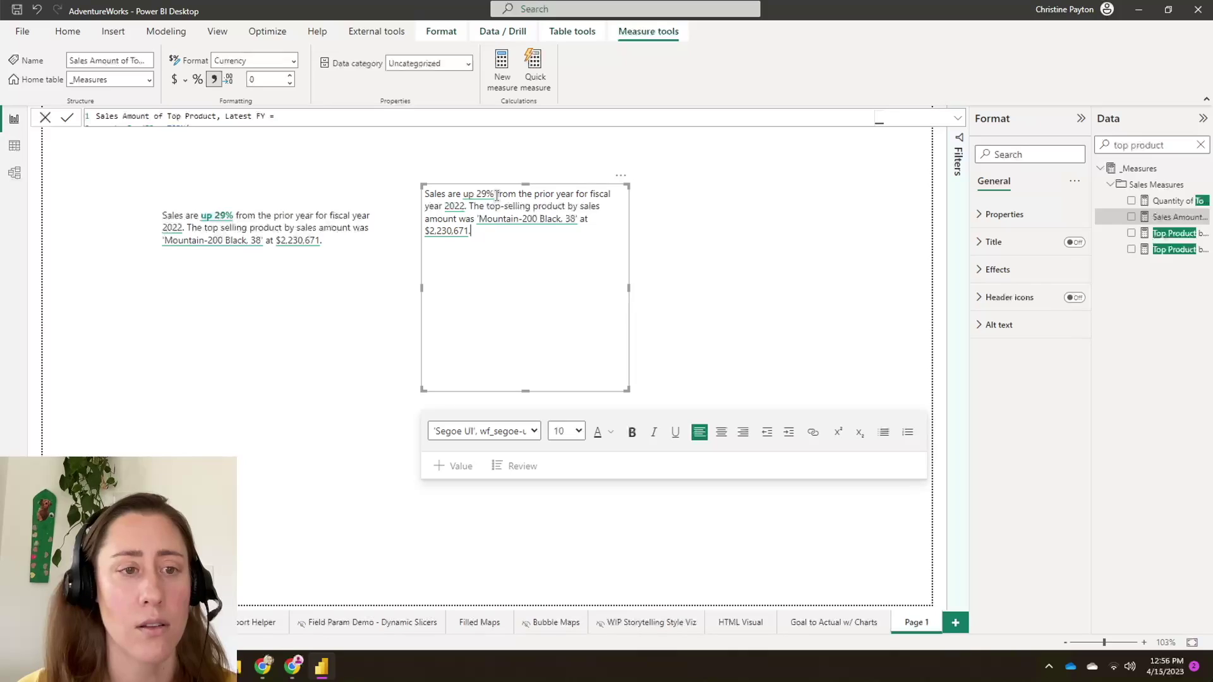
double_click(465, 195)
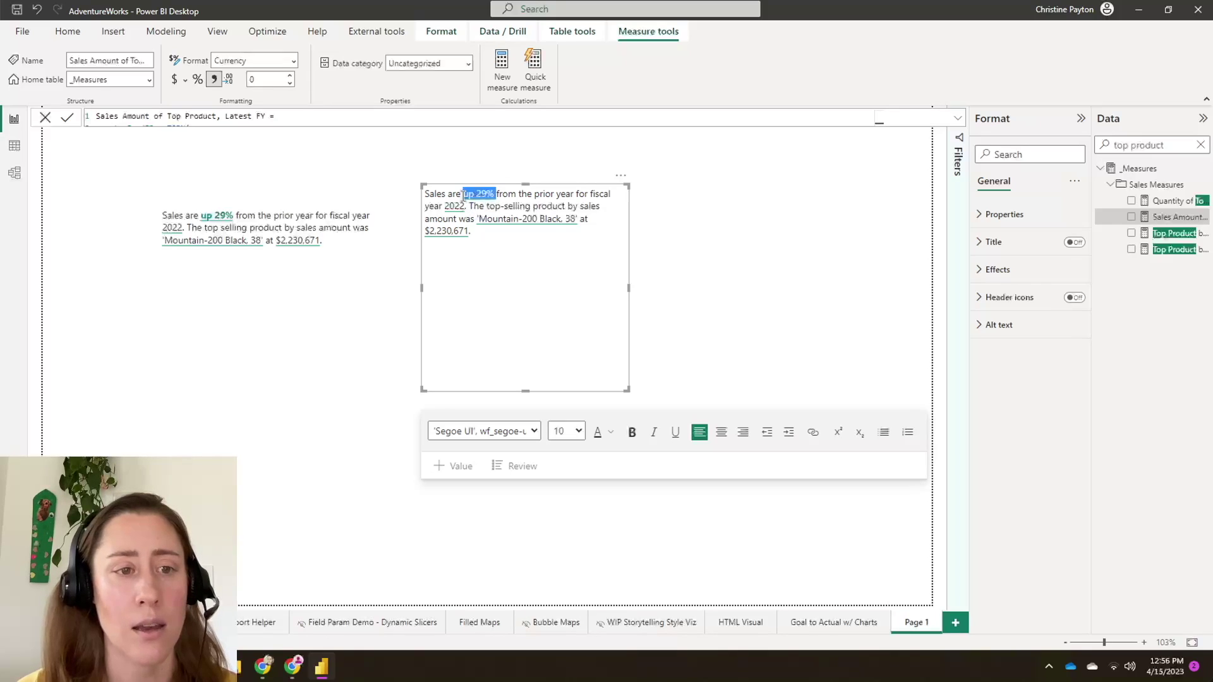
click(464, 196)
drag(495, 195, 461, 195)
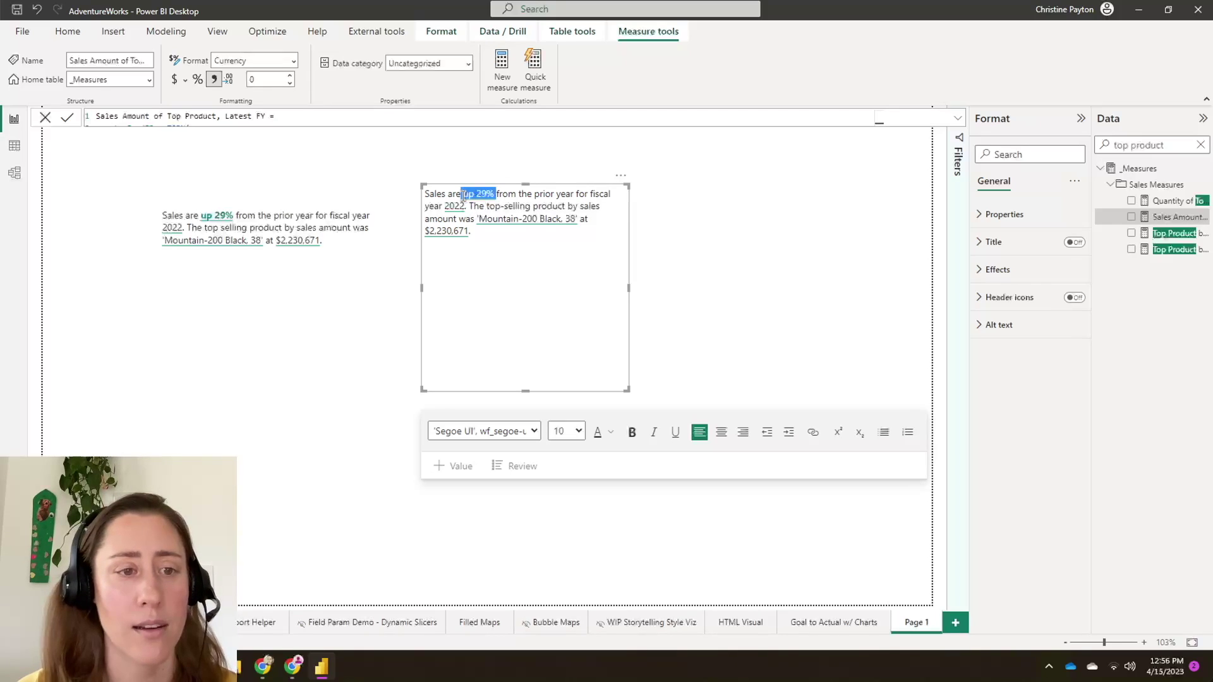
key(Left)
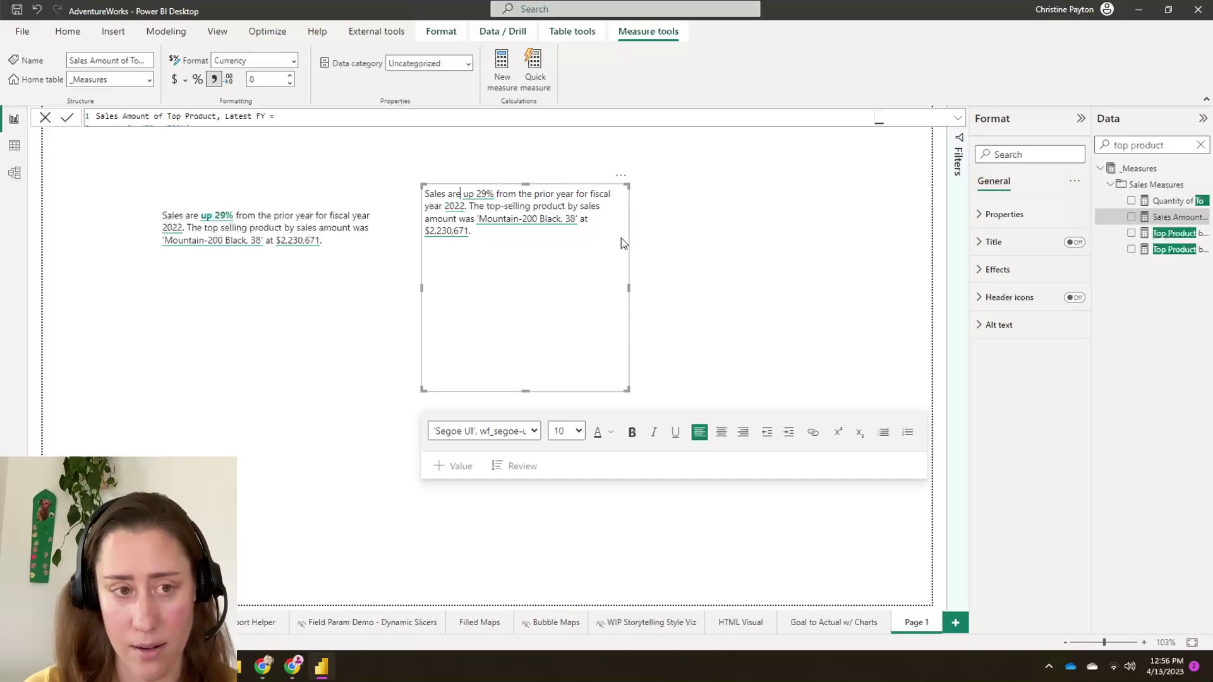
key(shift+Right)
key(shift+Right)
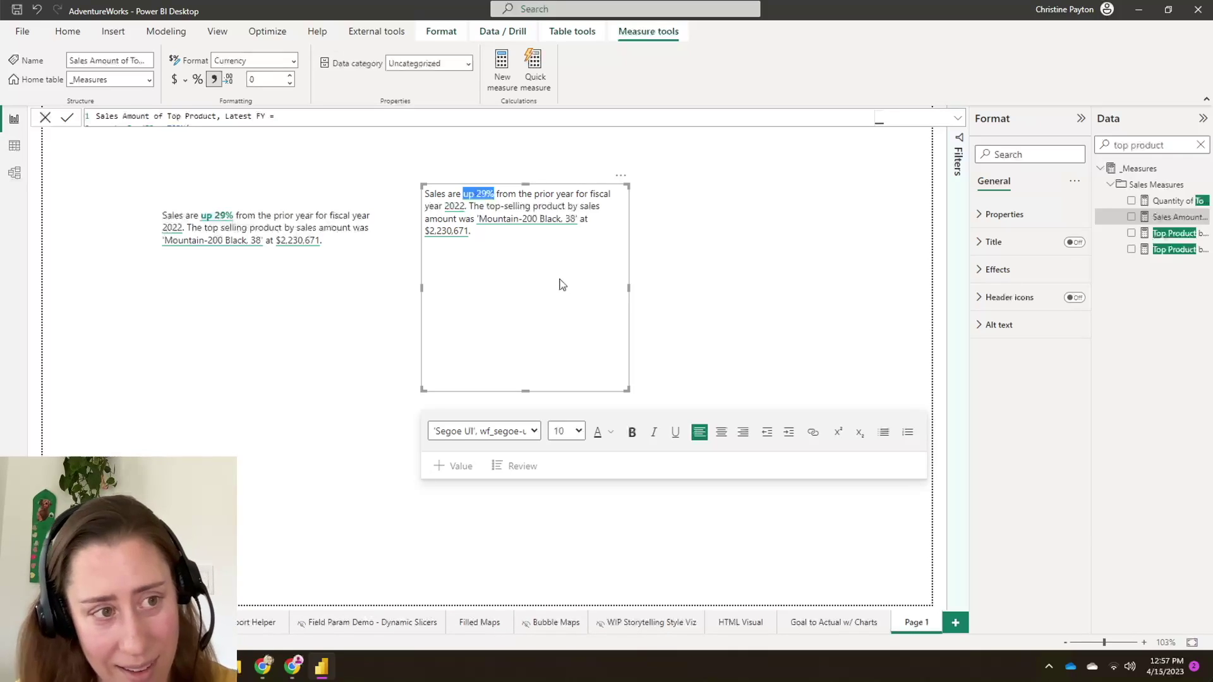
Step: Make 'up 29%' bold with magenta font color, then deselect the text box
key(ctrl+b)
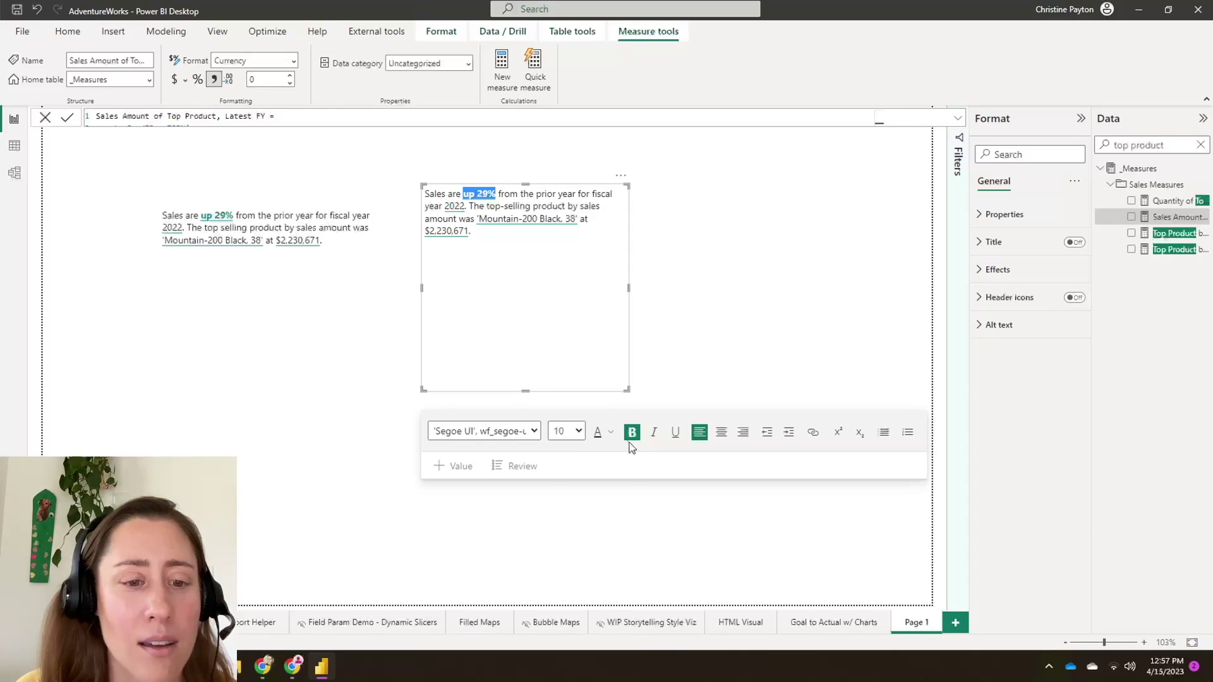
click(610, 432)
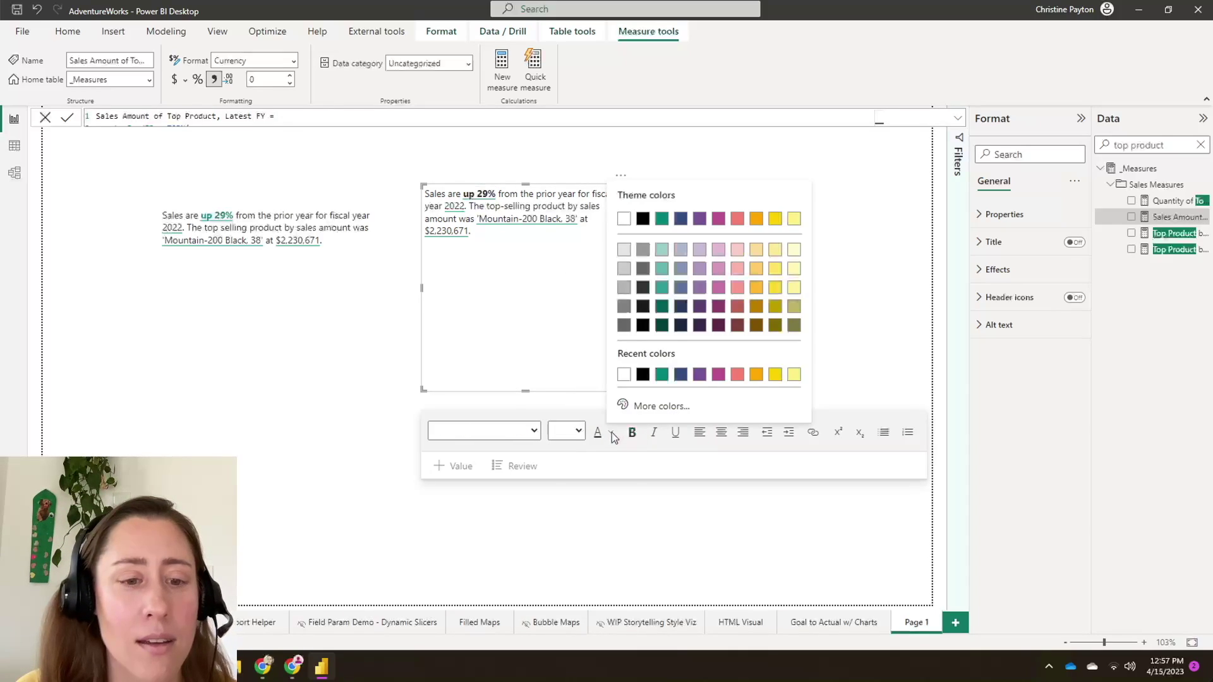
click(719, 220)
click(602, 256)
key(shift+Left)
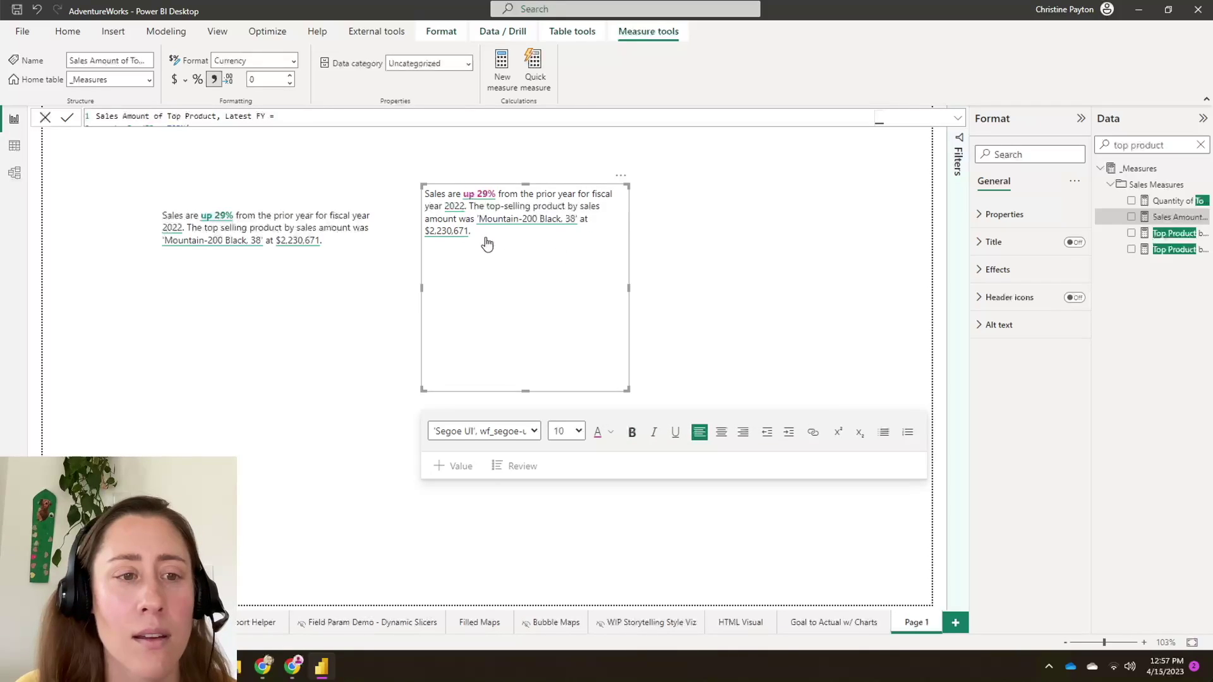
click(675, 432)
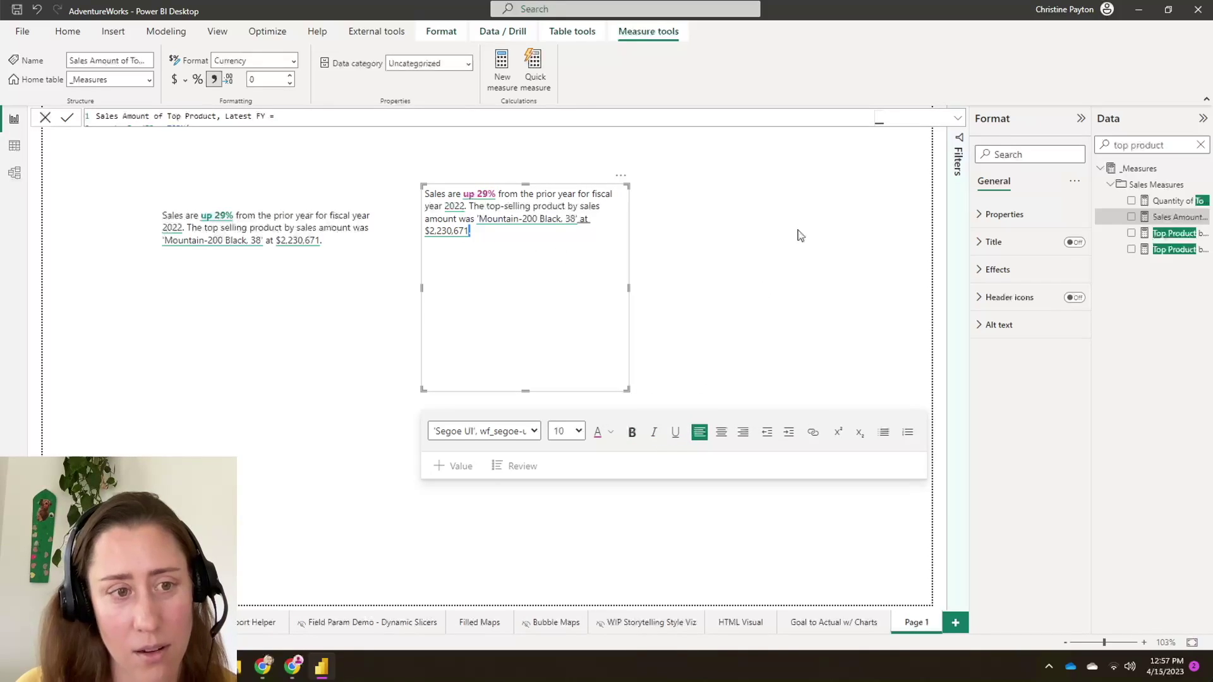
click(771, 252)
Step: Filter the page to Clothing in the Category filter, review the sentence, then clear Clothing
click(959, 121)
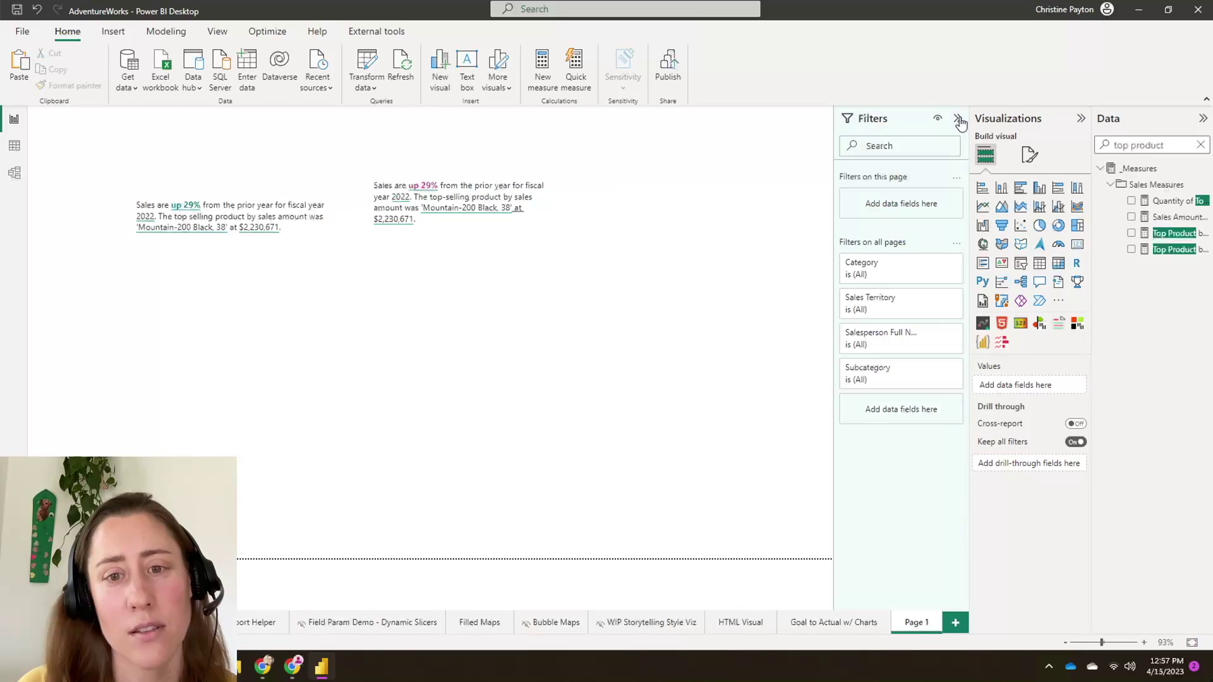
click(873, 267)
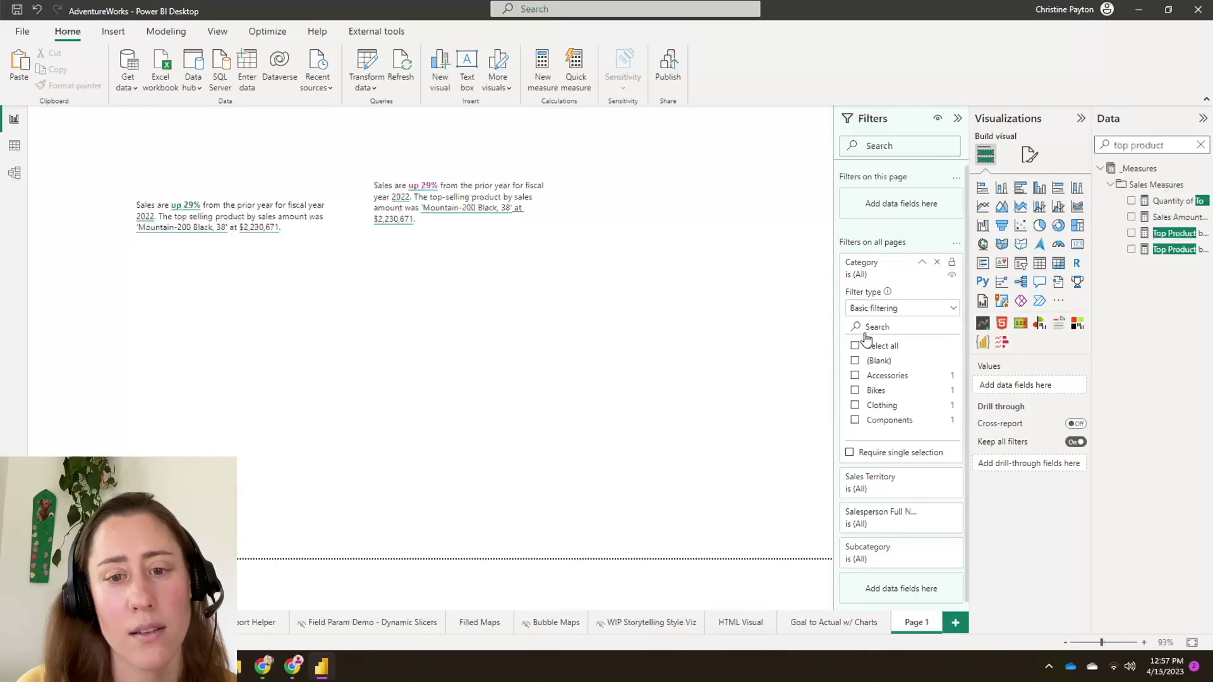
click(855, 407)
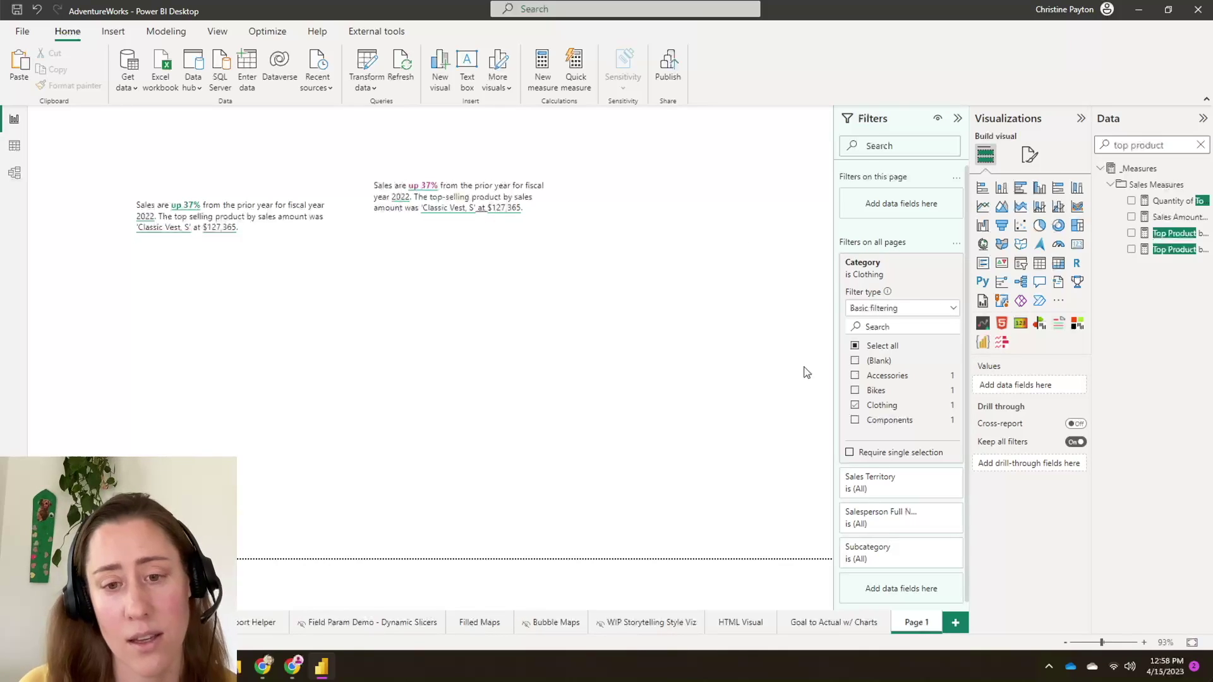
click(855, 405)
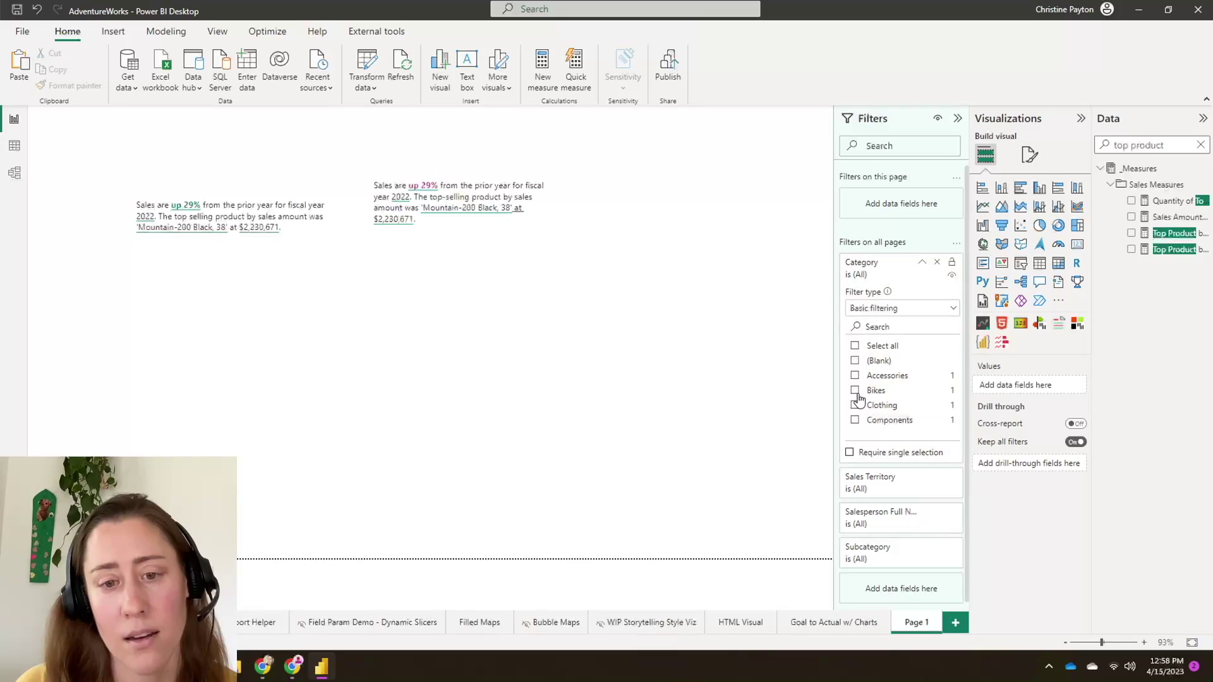
click(871, 267)
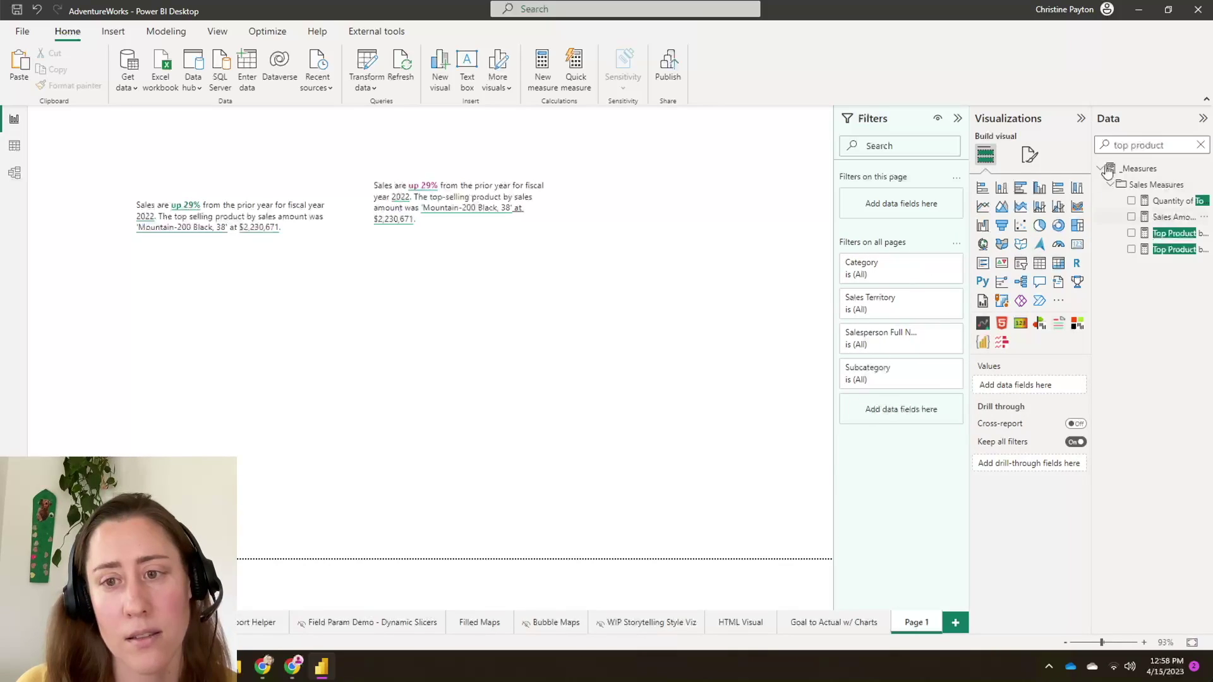
Step: Check and clear Canada, then Germany, in Sales Territory; shrink the right text box to fit
triple_click(1134, 143)
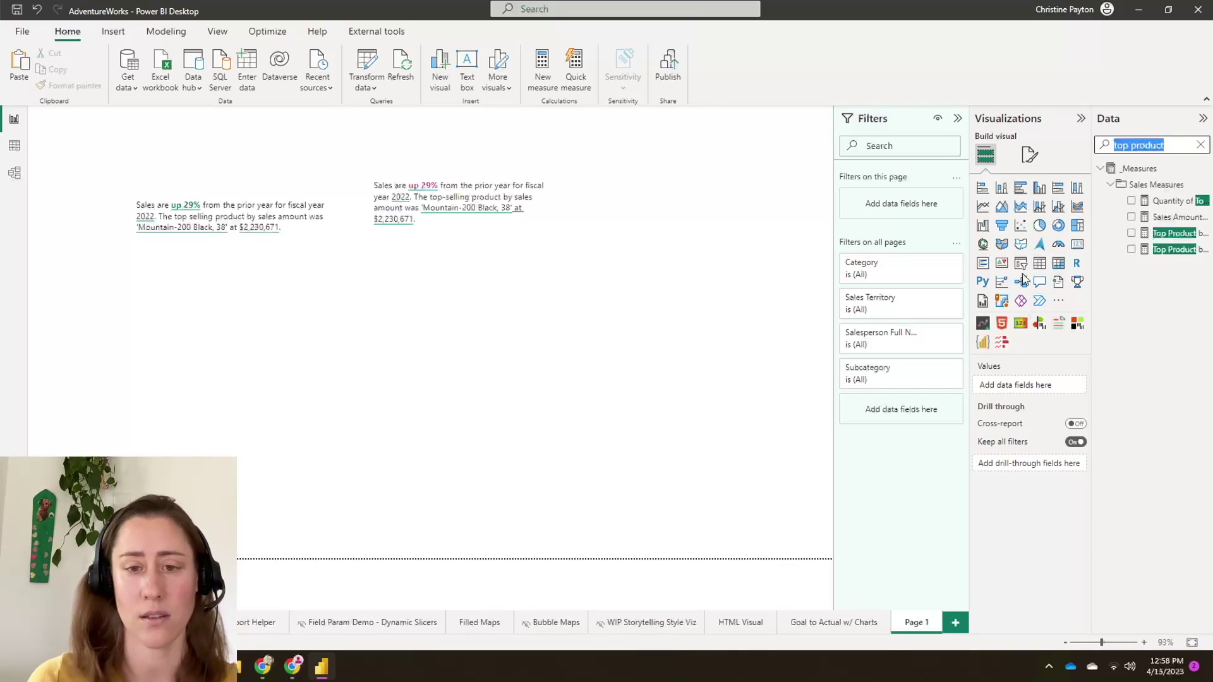
click(901, 303)
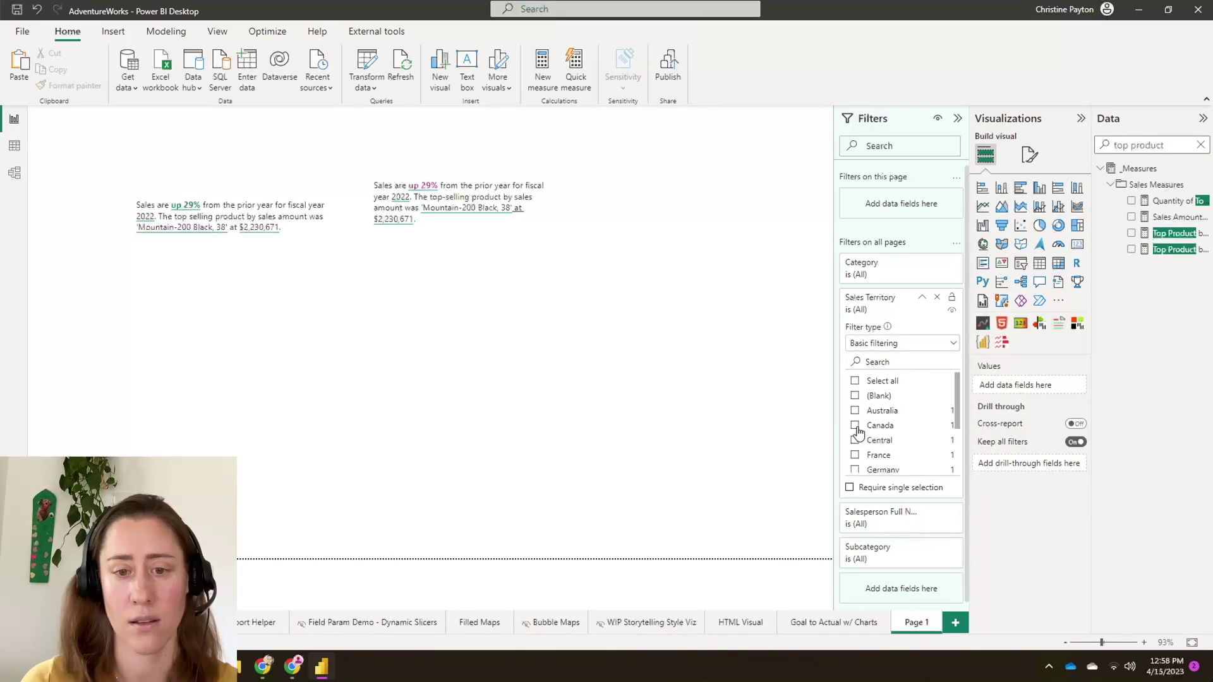
click(855, 425)
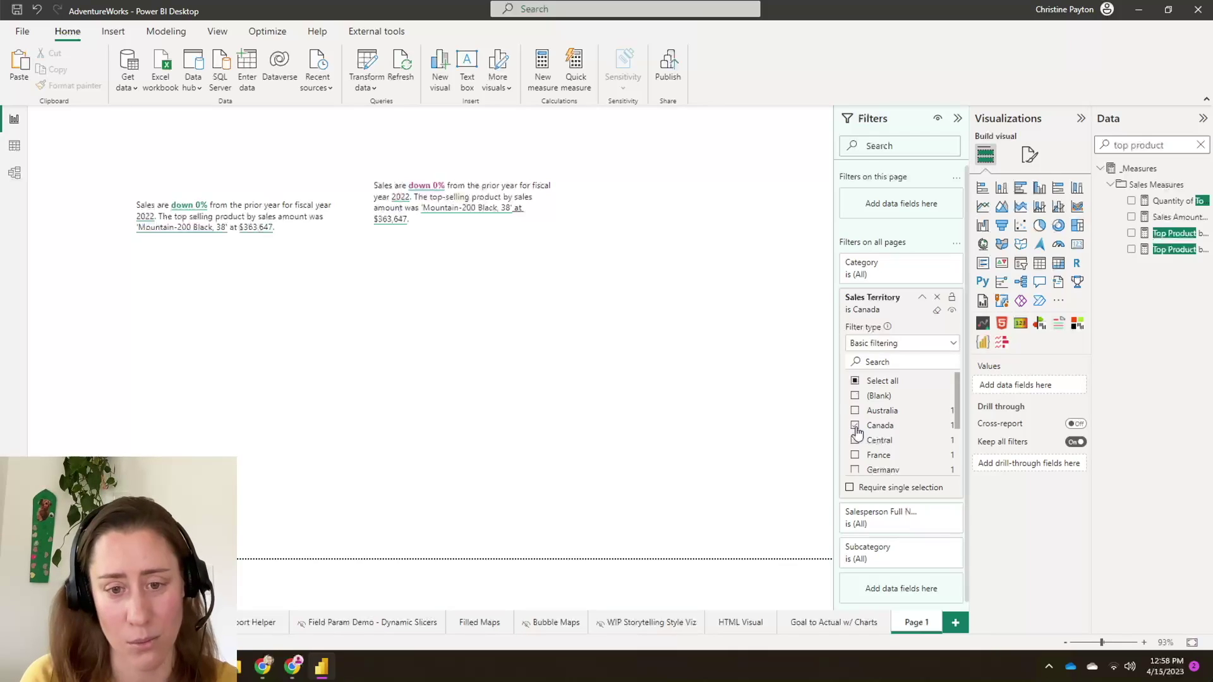
click(856, 427)
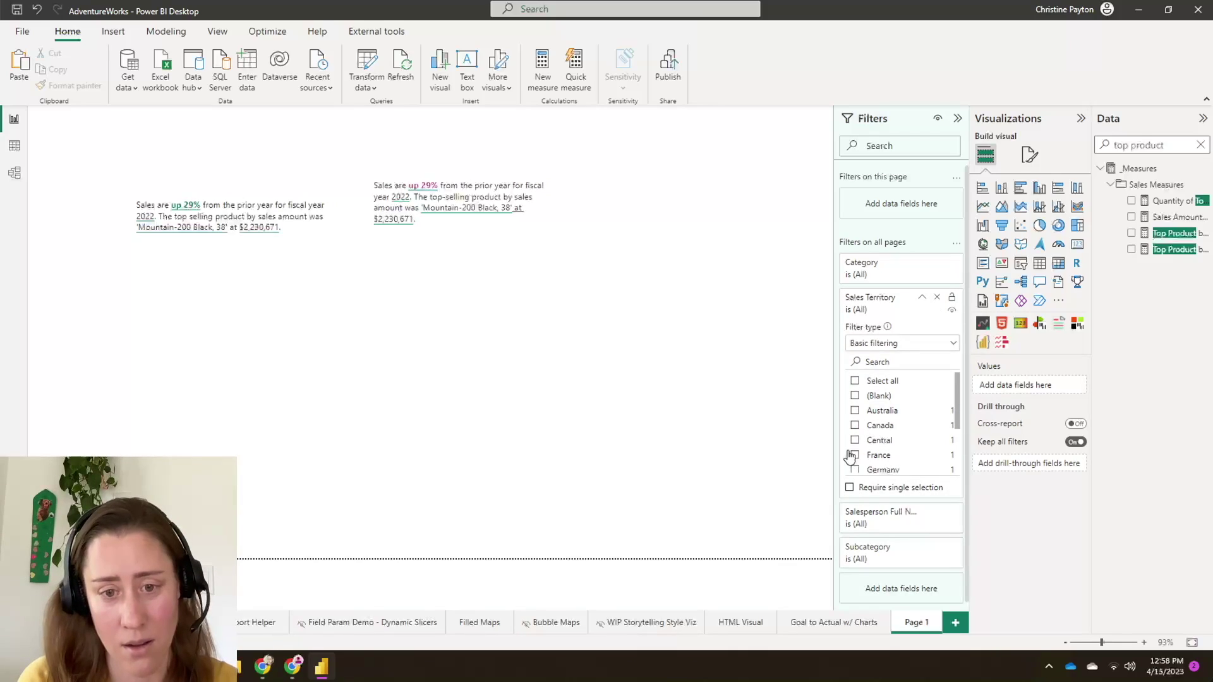
click(855, 471)
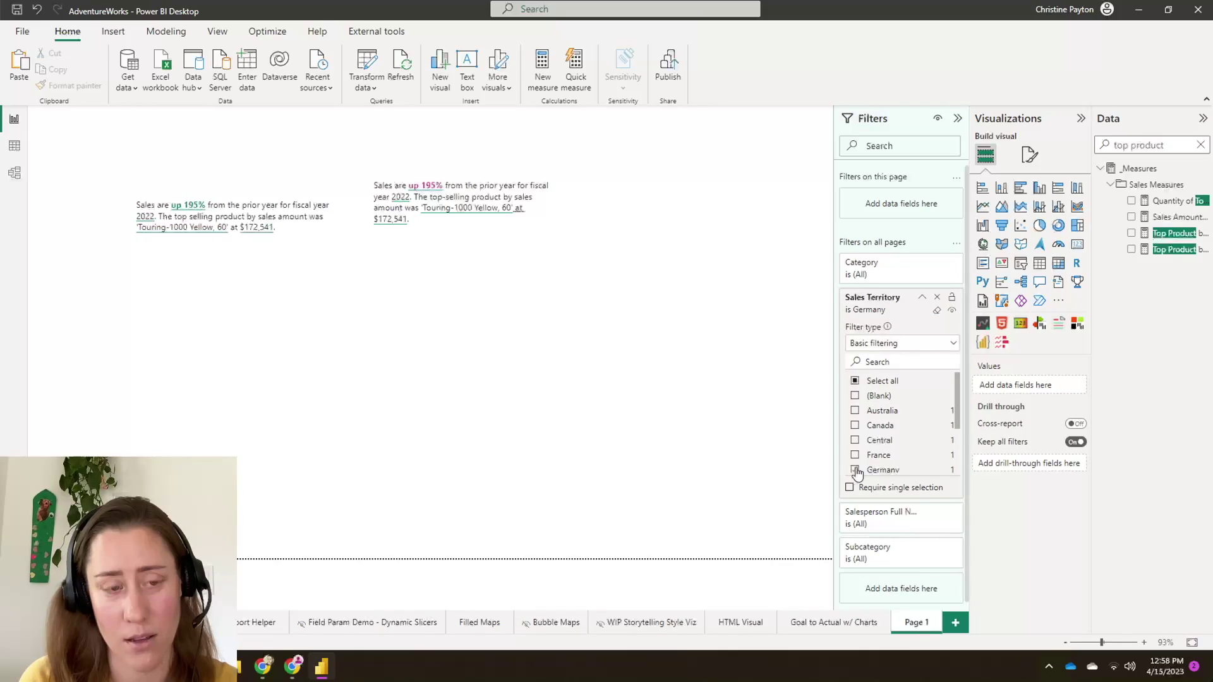
click(854, 470)
click(559, 253)
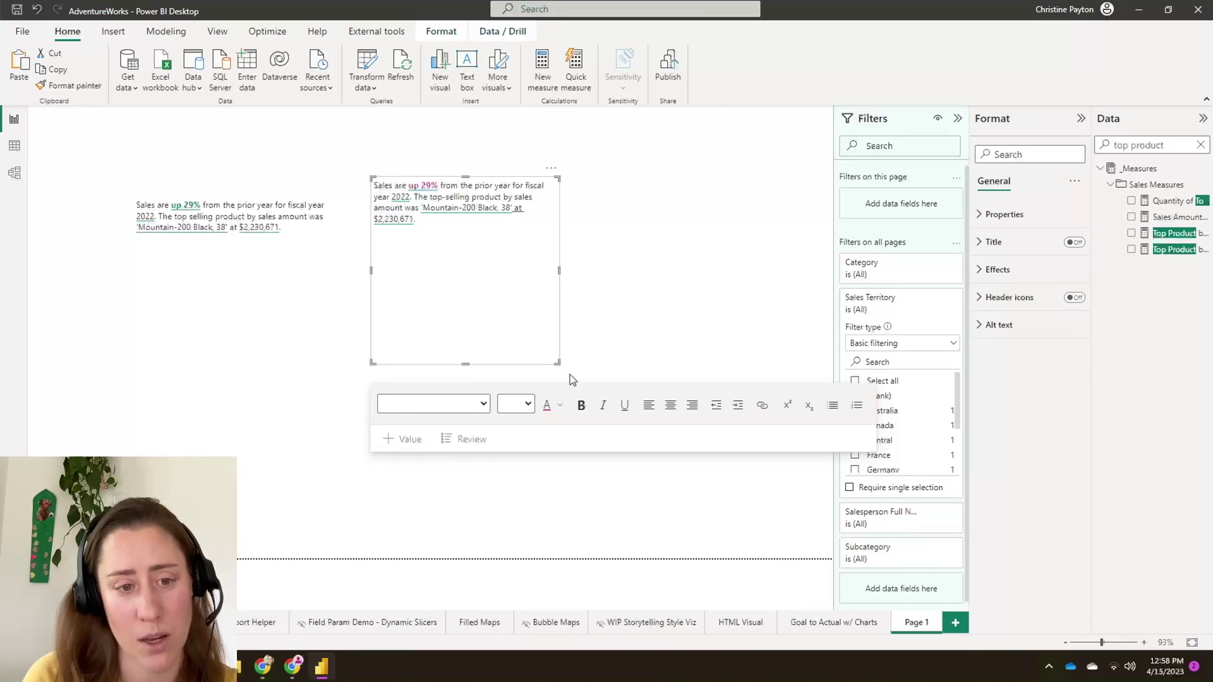
drag(559, 363, 567, 249)
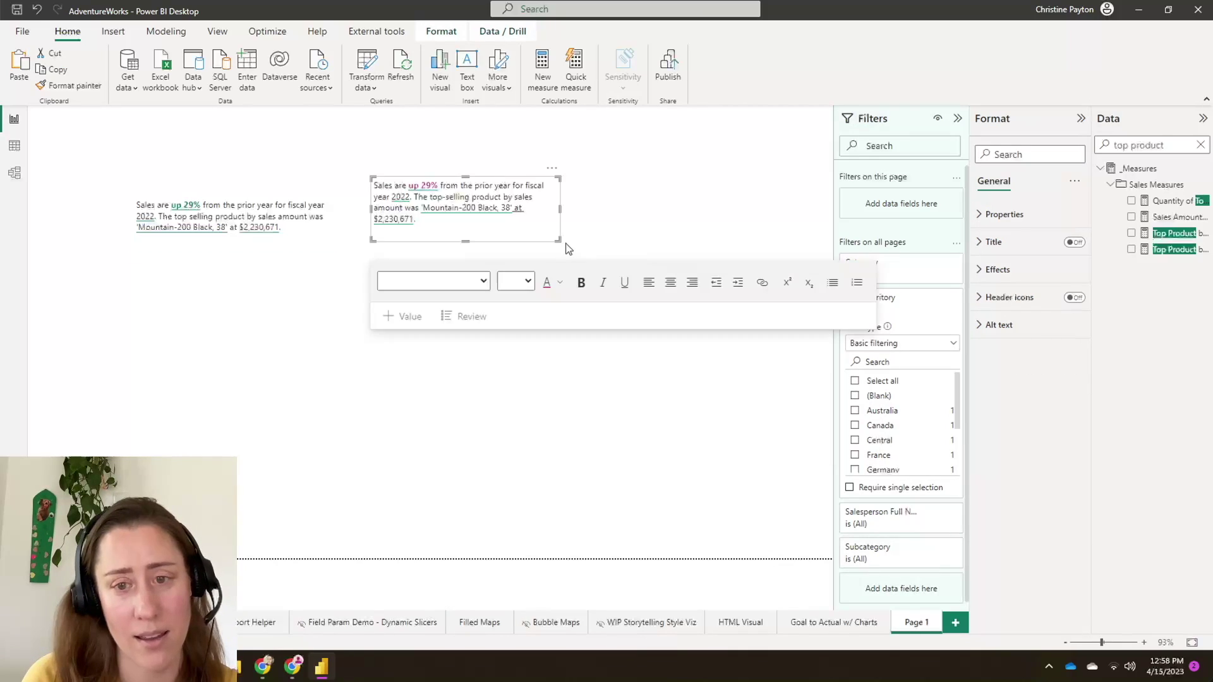